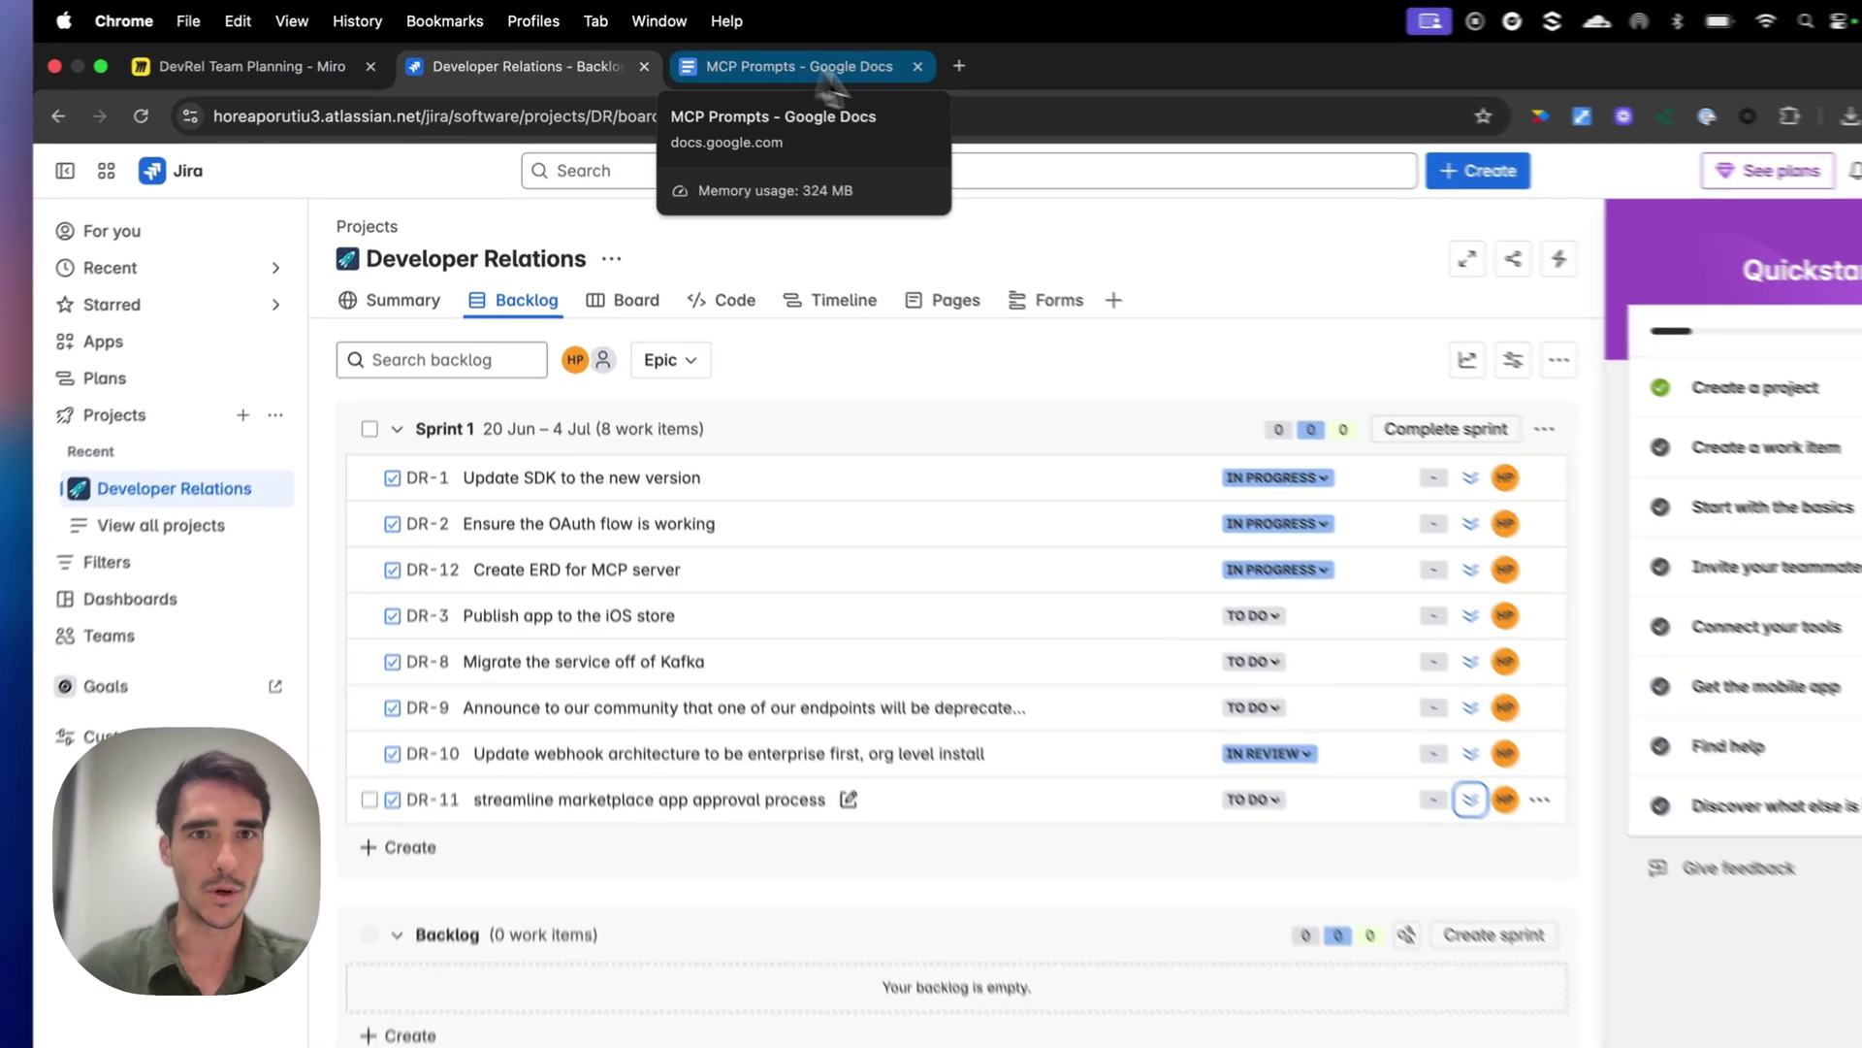
Switch to the MCP Prompts document and select its first prompt paragraph.
click(747, 54)
drag(504, 549, 415, 502)
key(super+c)
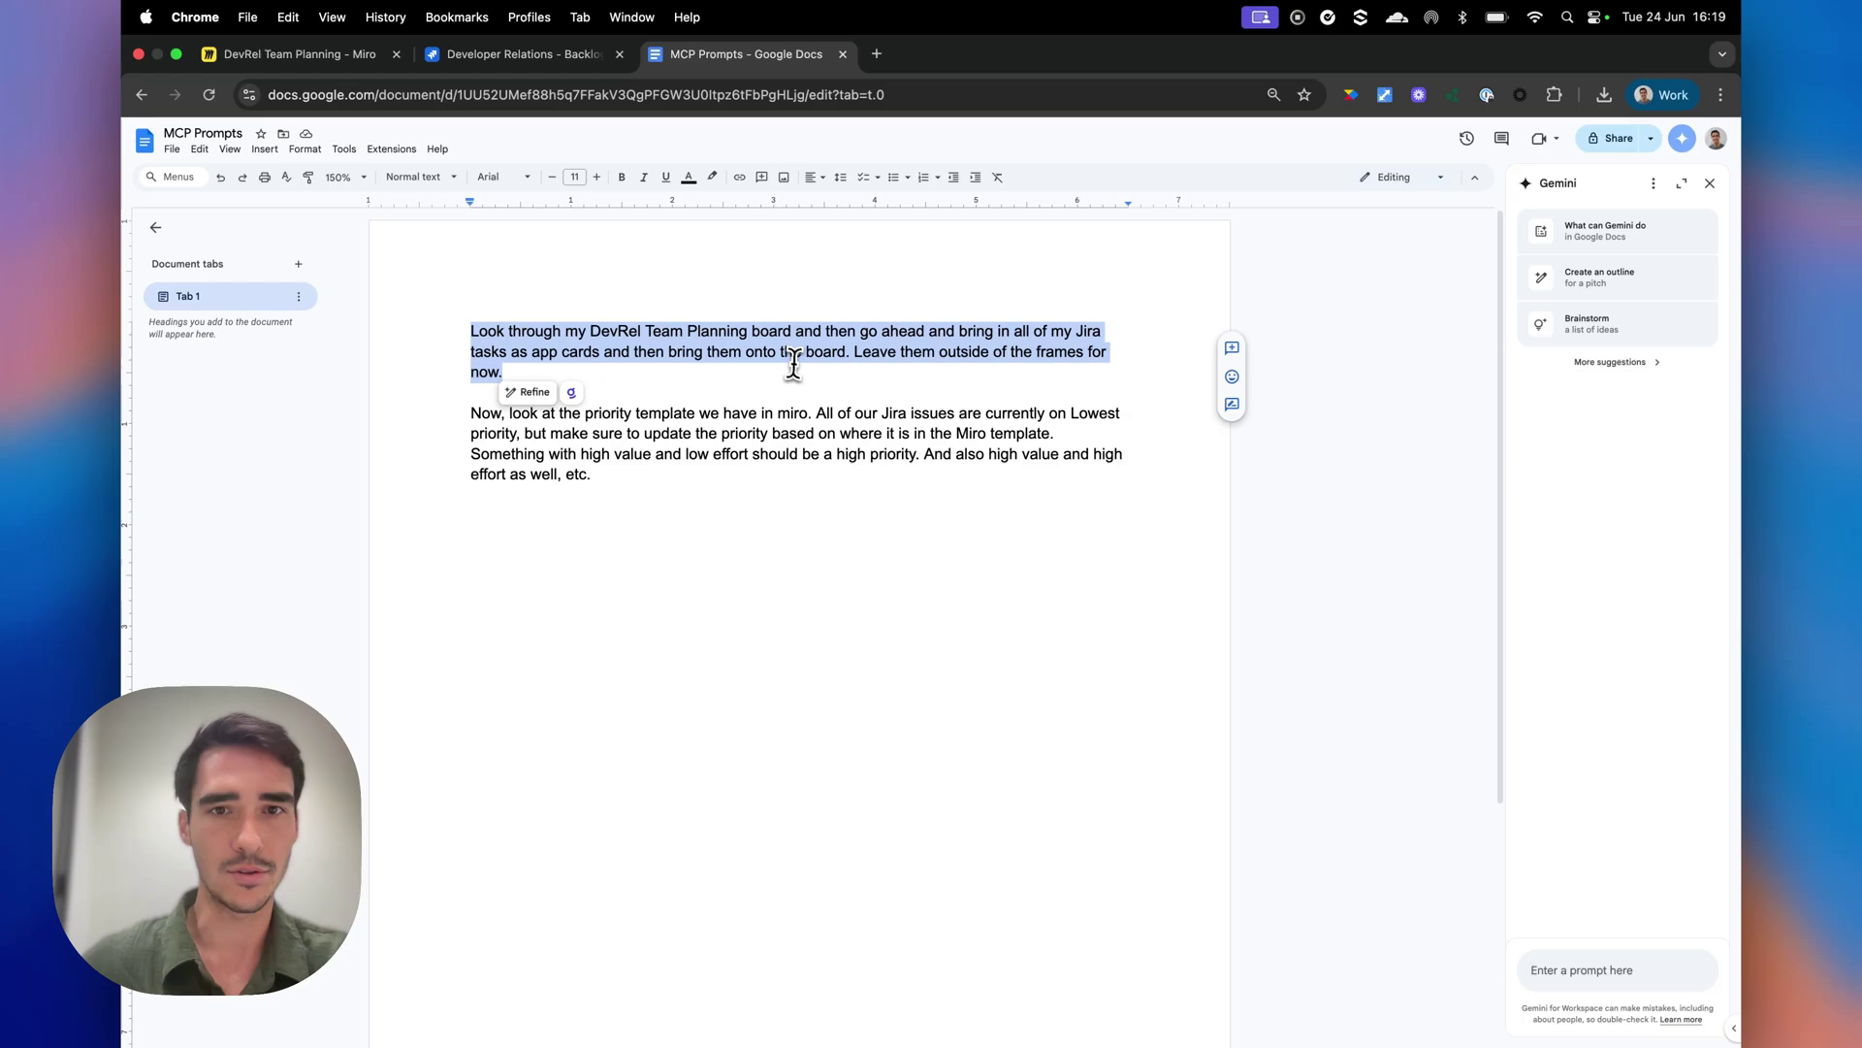
Clear the agent chat, then paste and submit the prompt to add all Jira tasks as Miro app cards.
click(981, 1019)
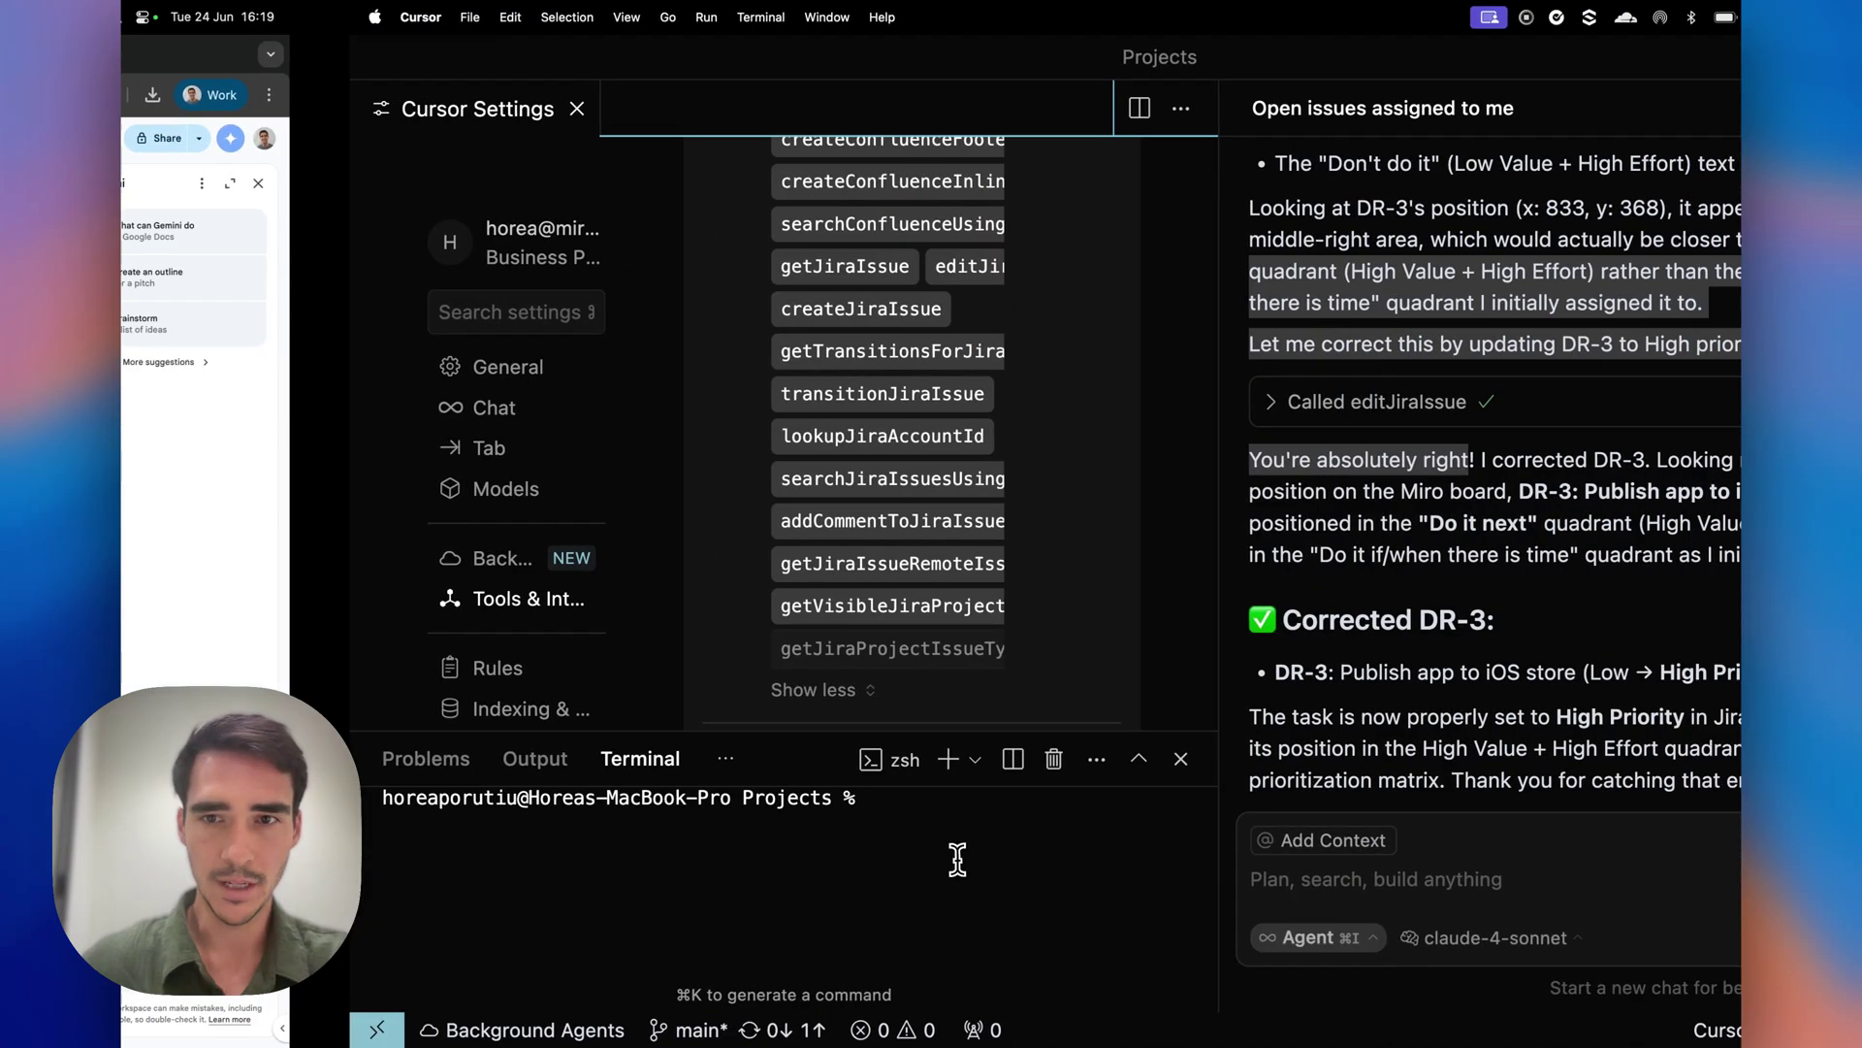
click(1188, 878)
text(c)
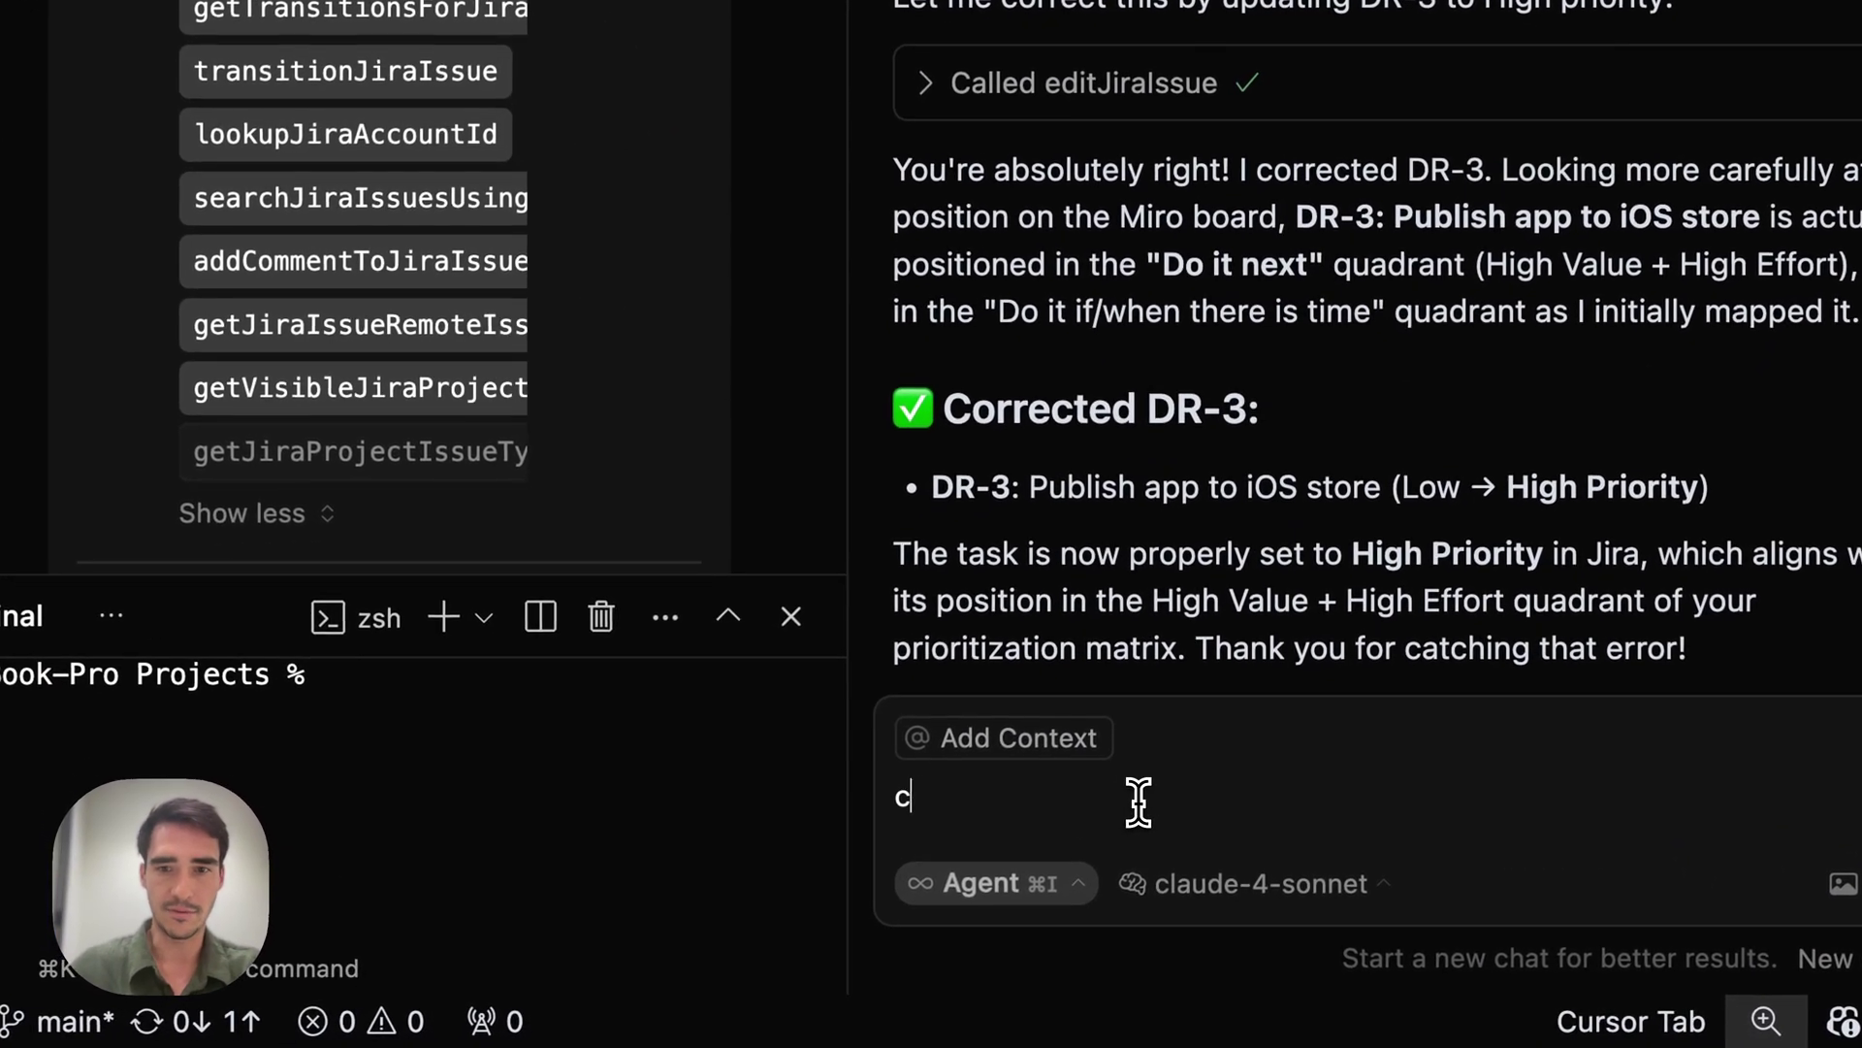
key(Return)
key(super+v)
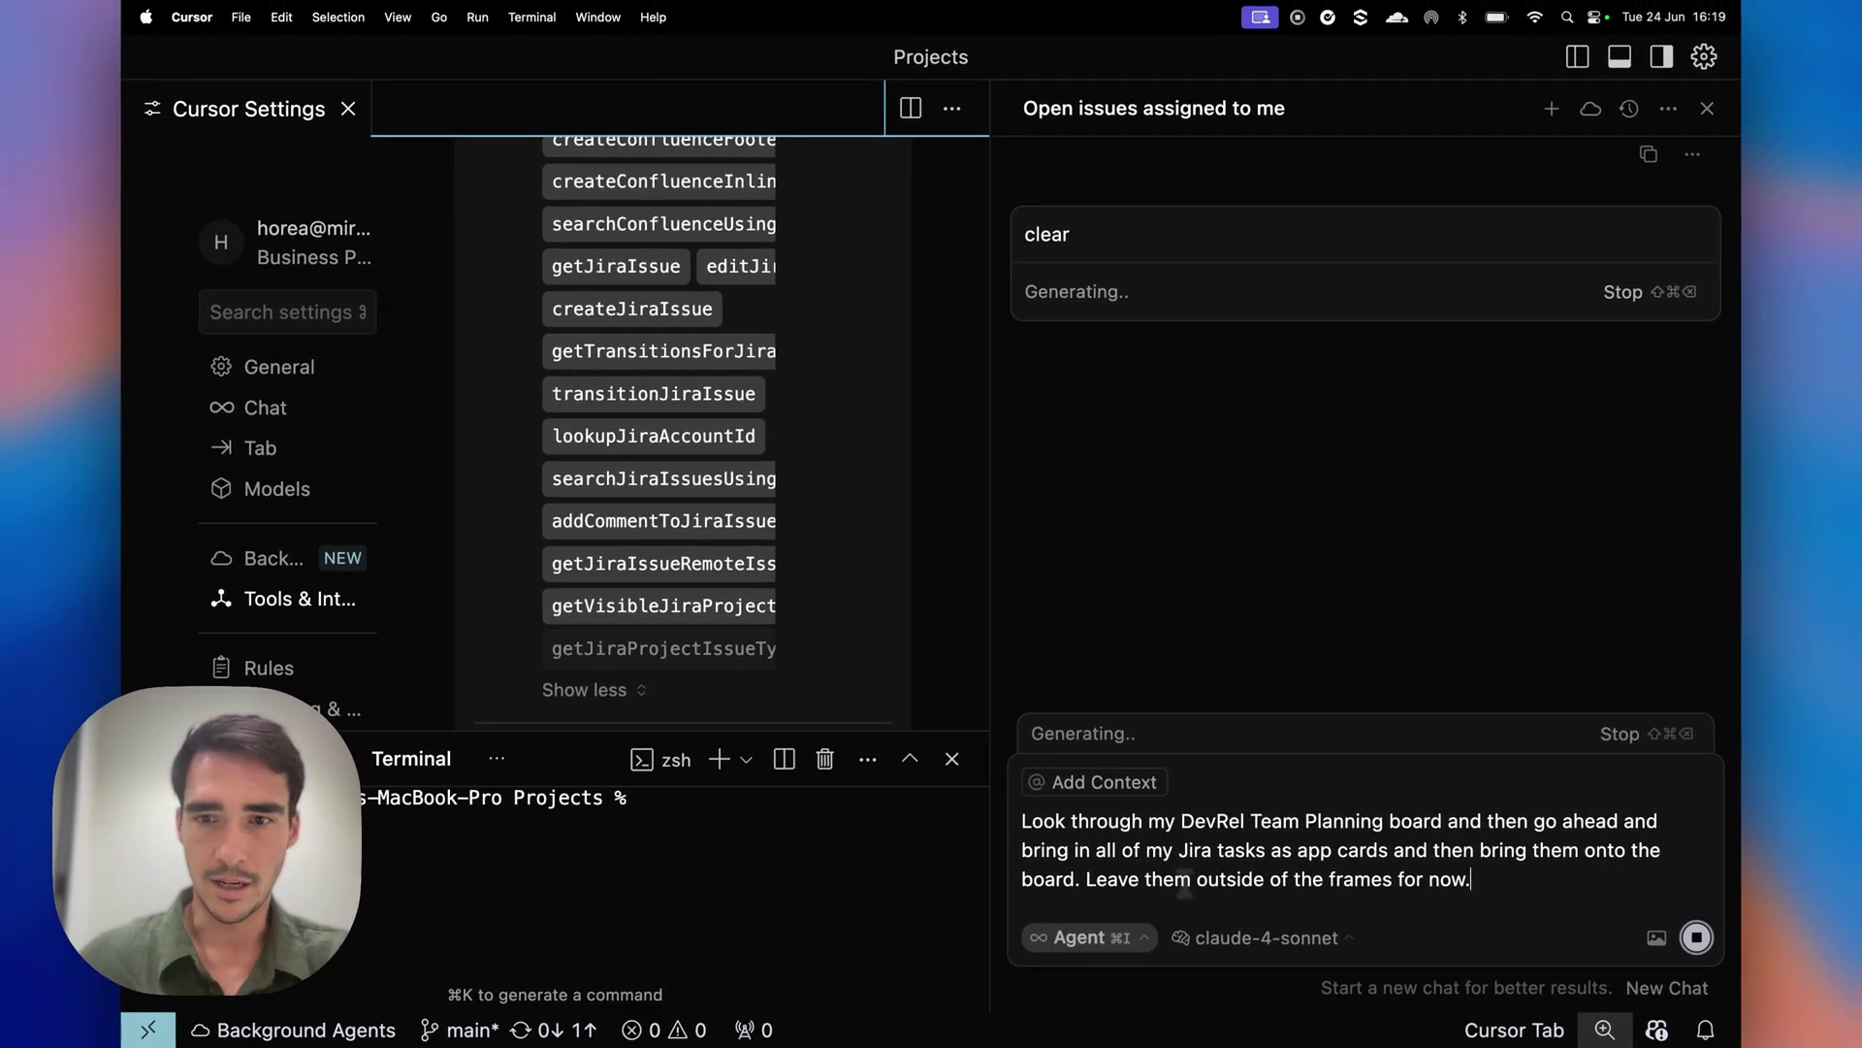
key(Return)
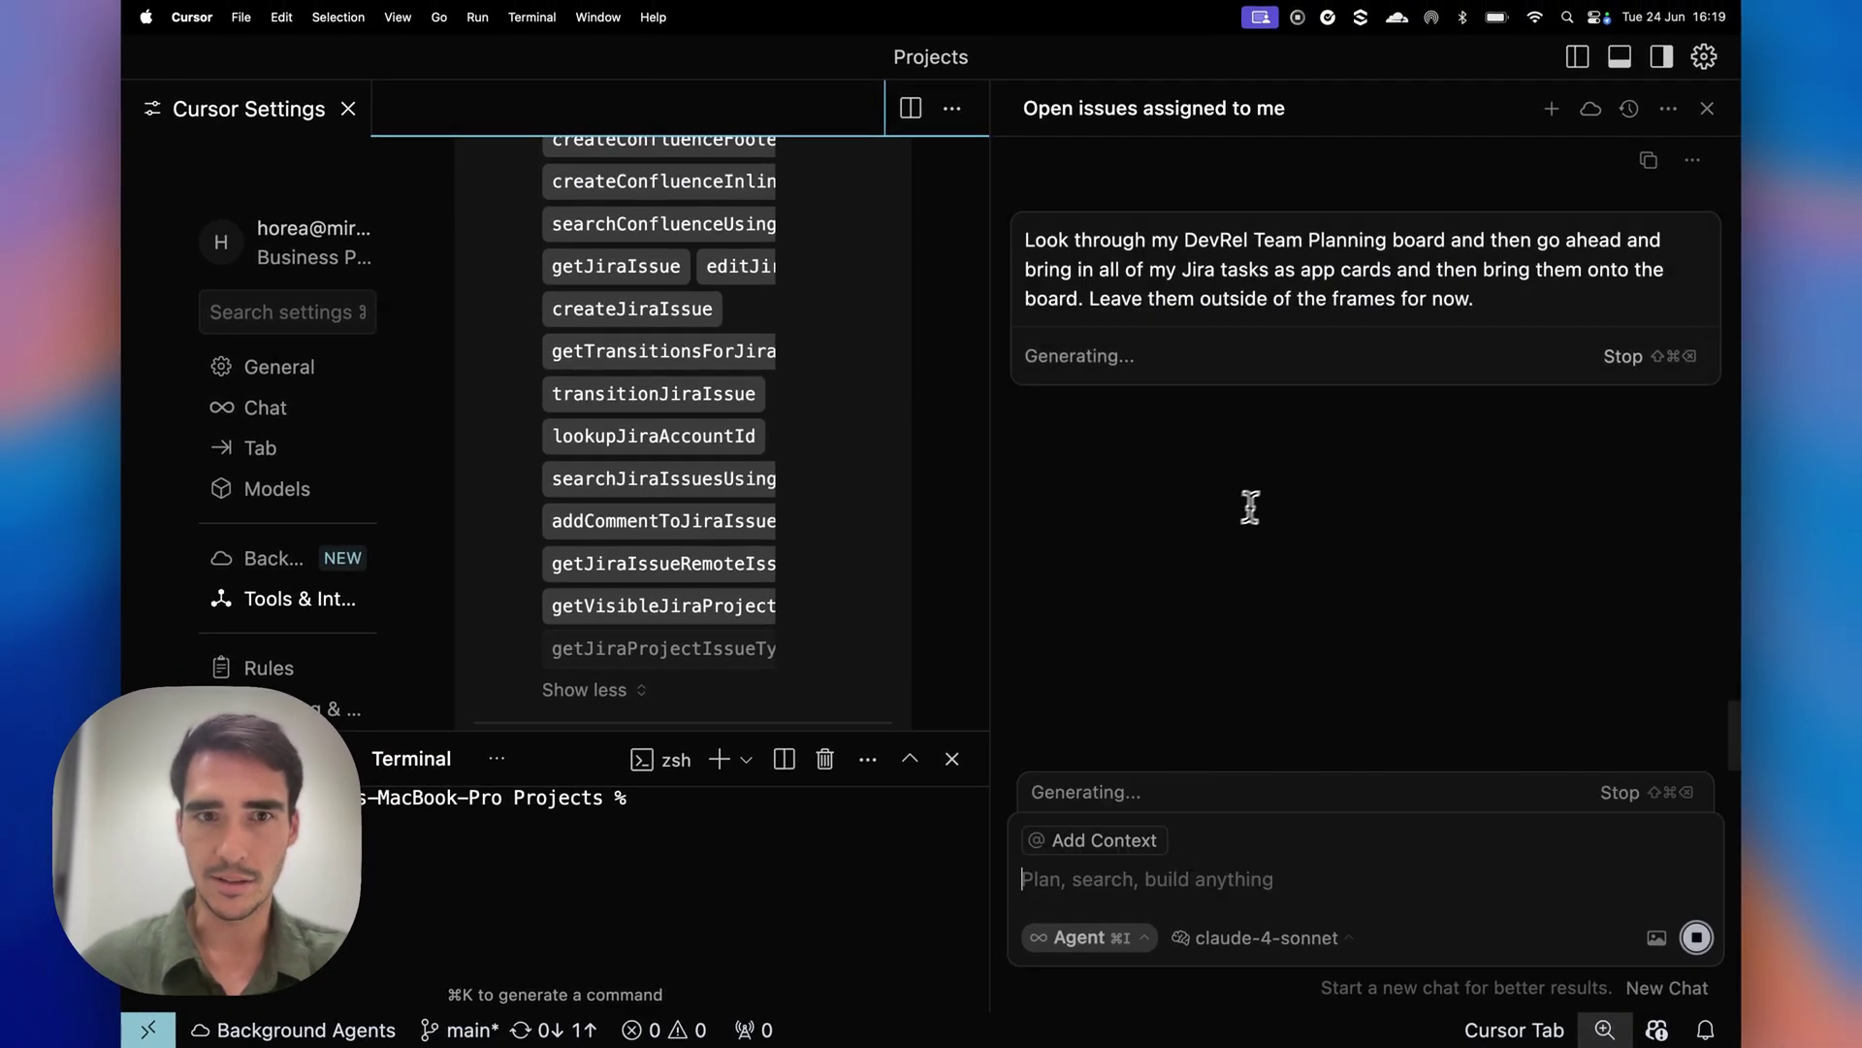
Expand miro's 53 tools and approve the agent's get-items-on-board call.
scroll(748, 470, up, 10)
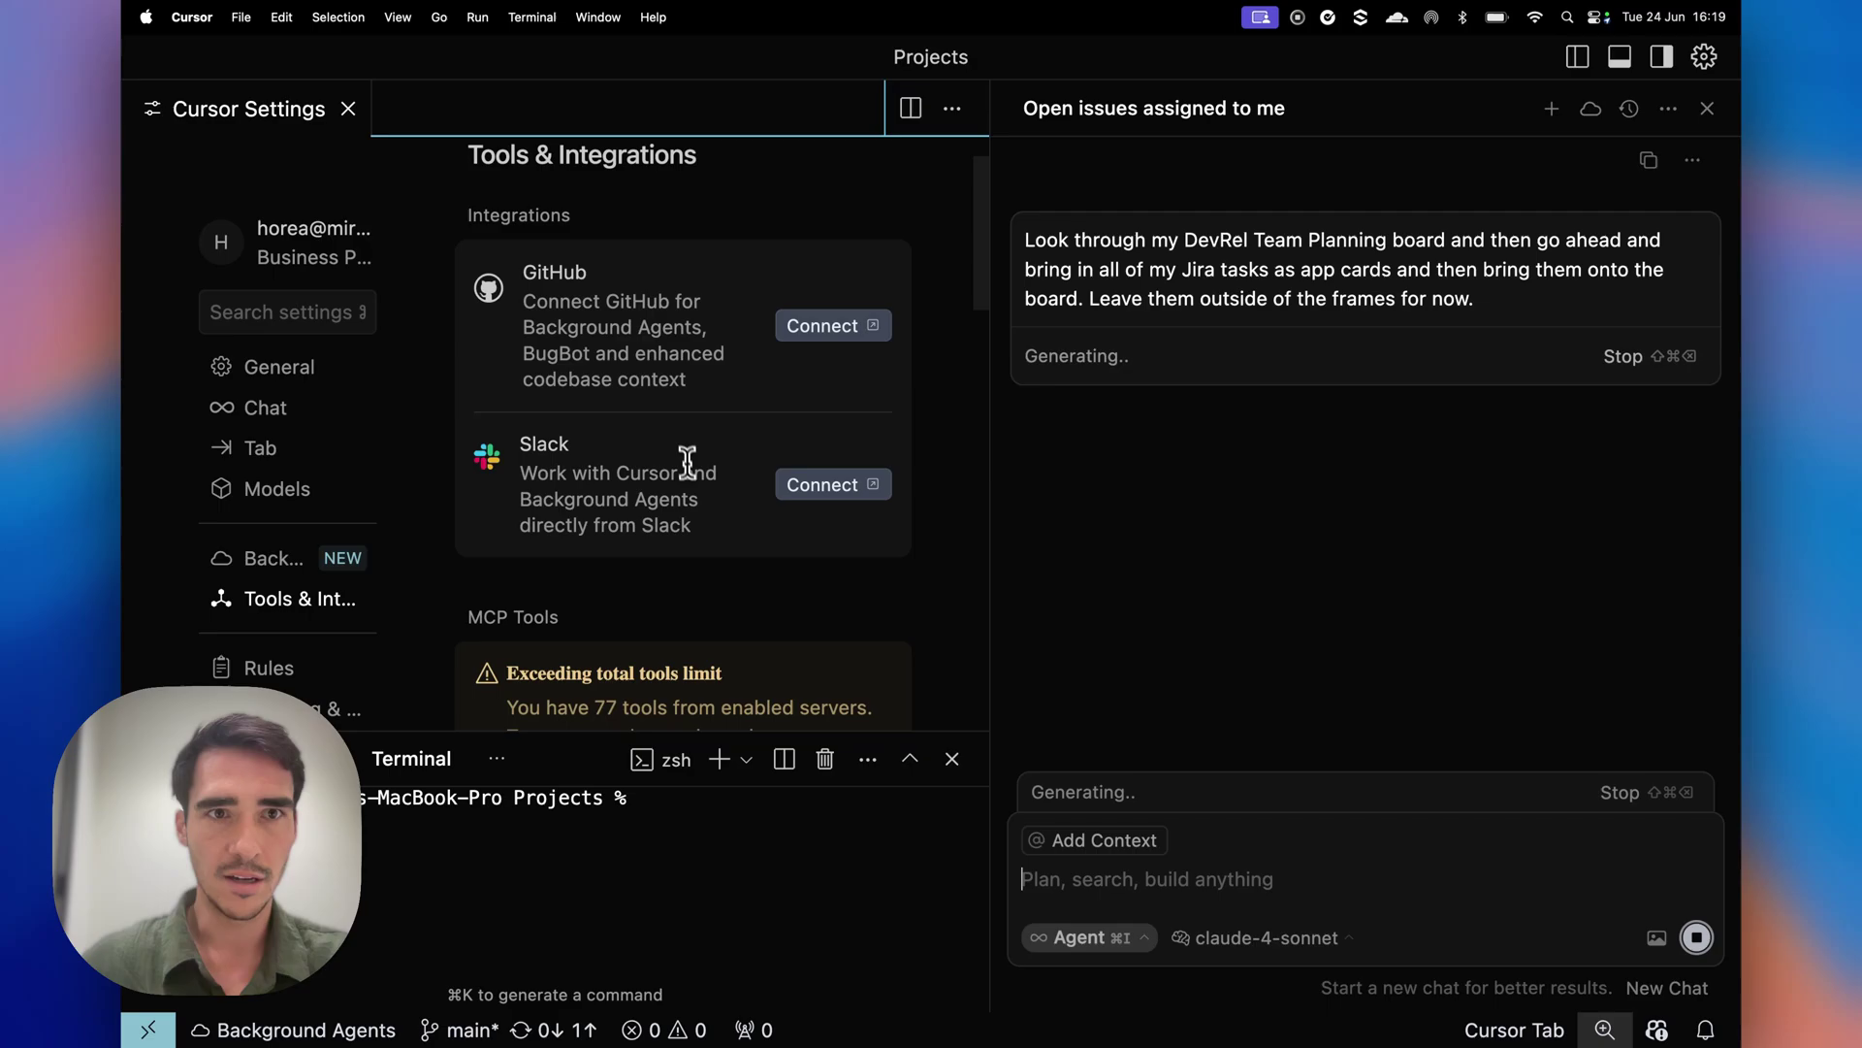
scroll(582, 199, down, 3)
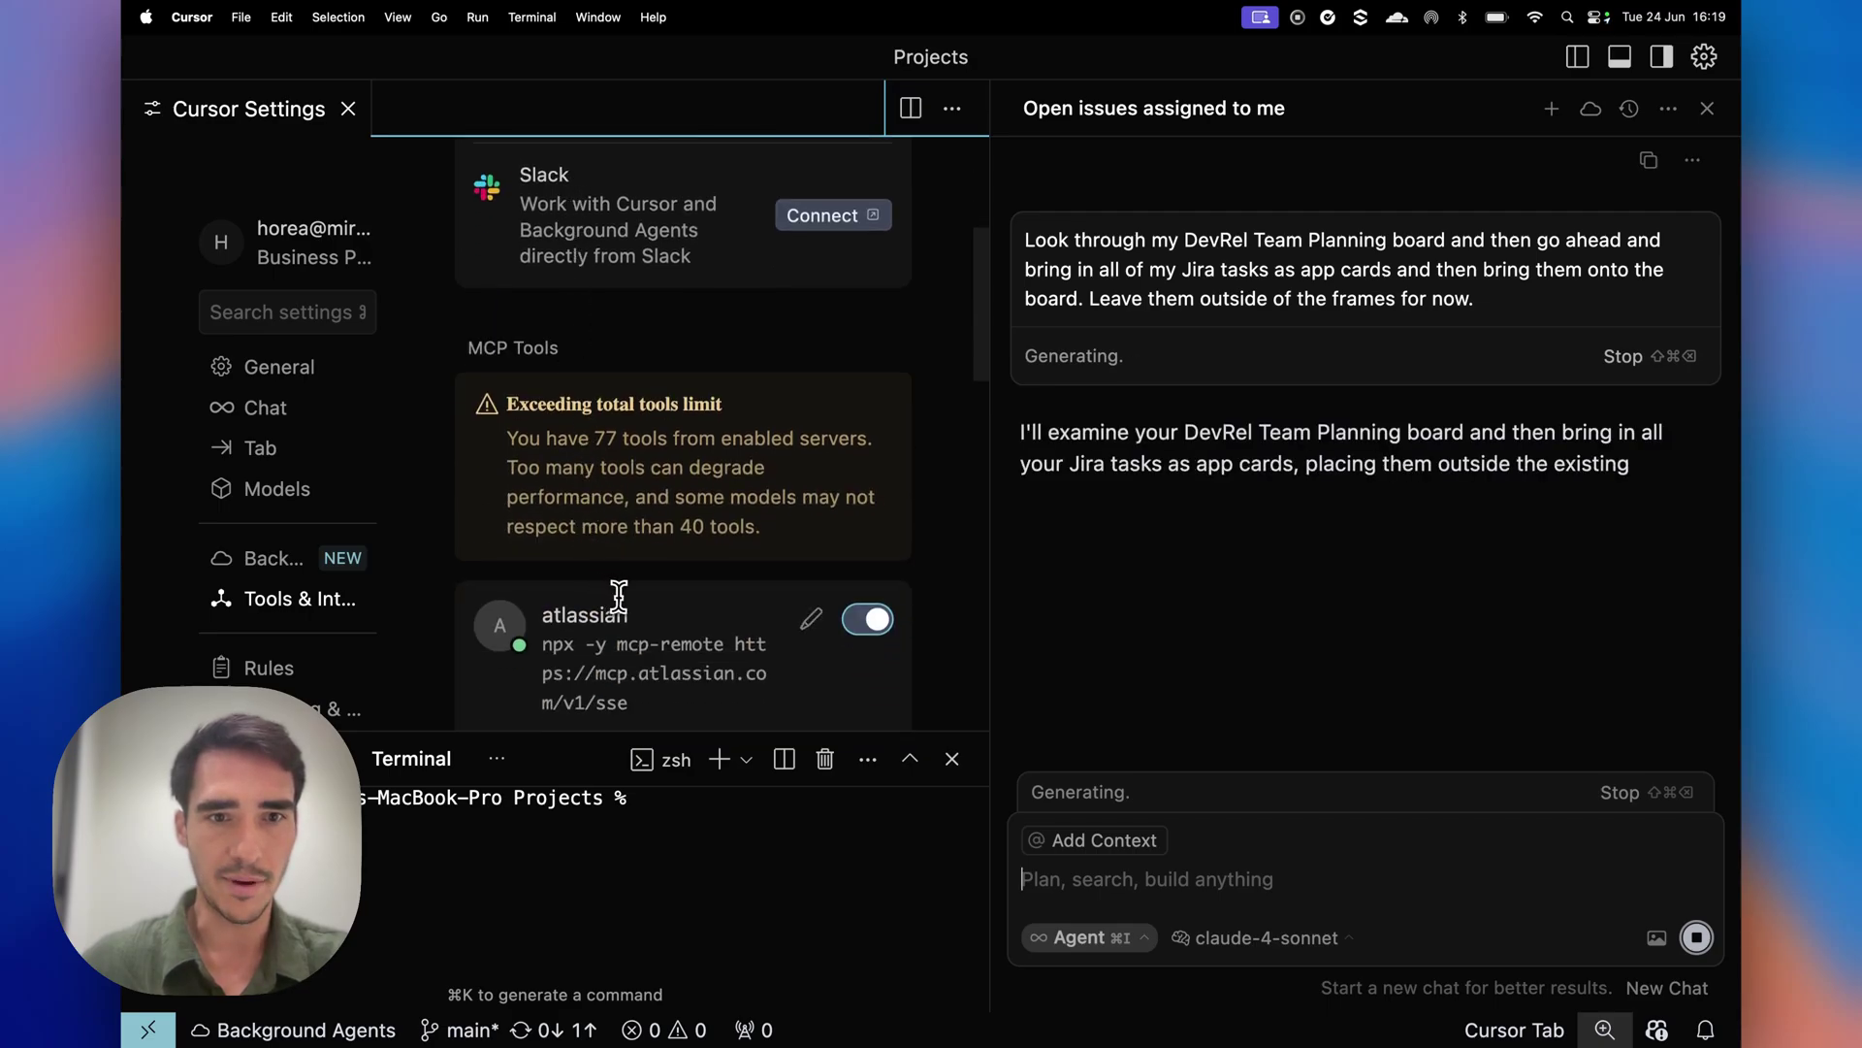
scroll(617, 593, down, 2)
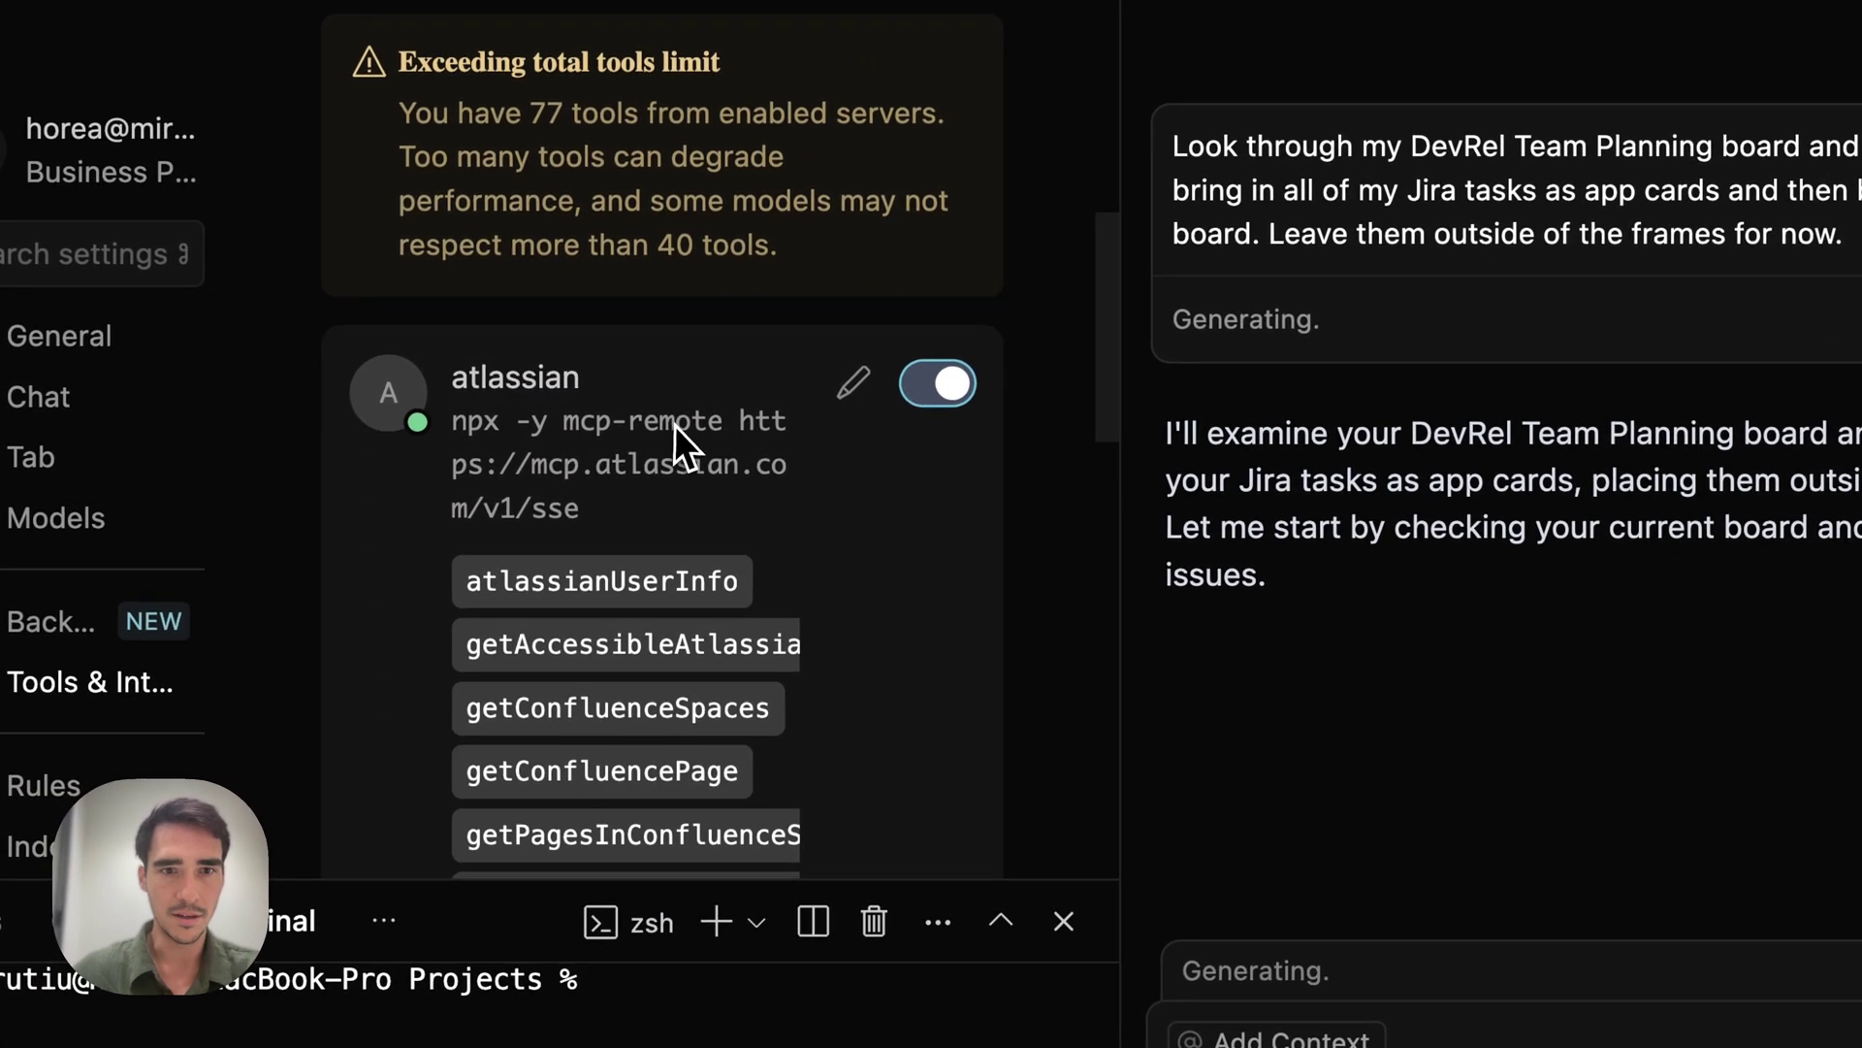
scroll(679, 438, down, 15)
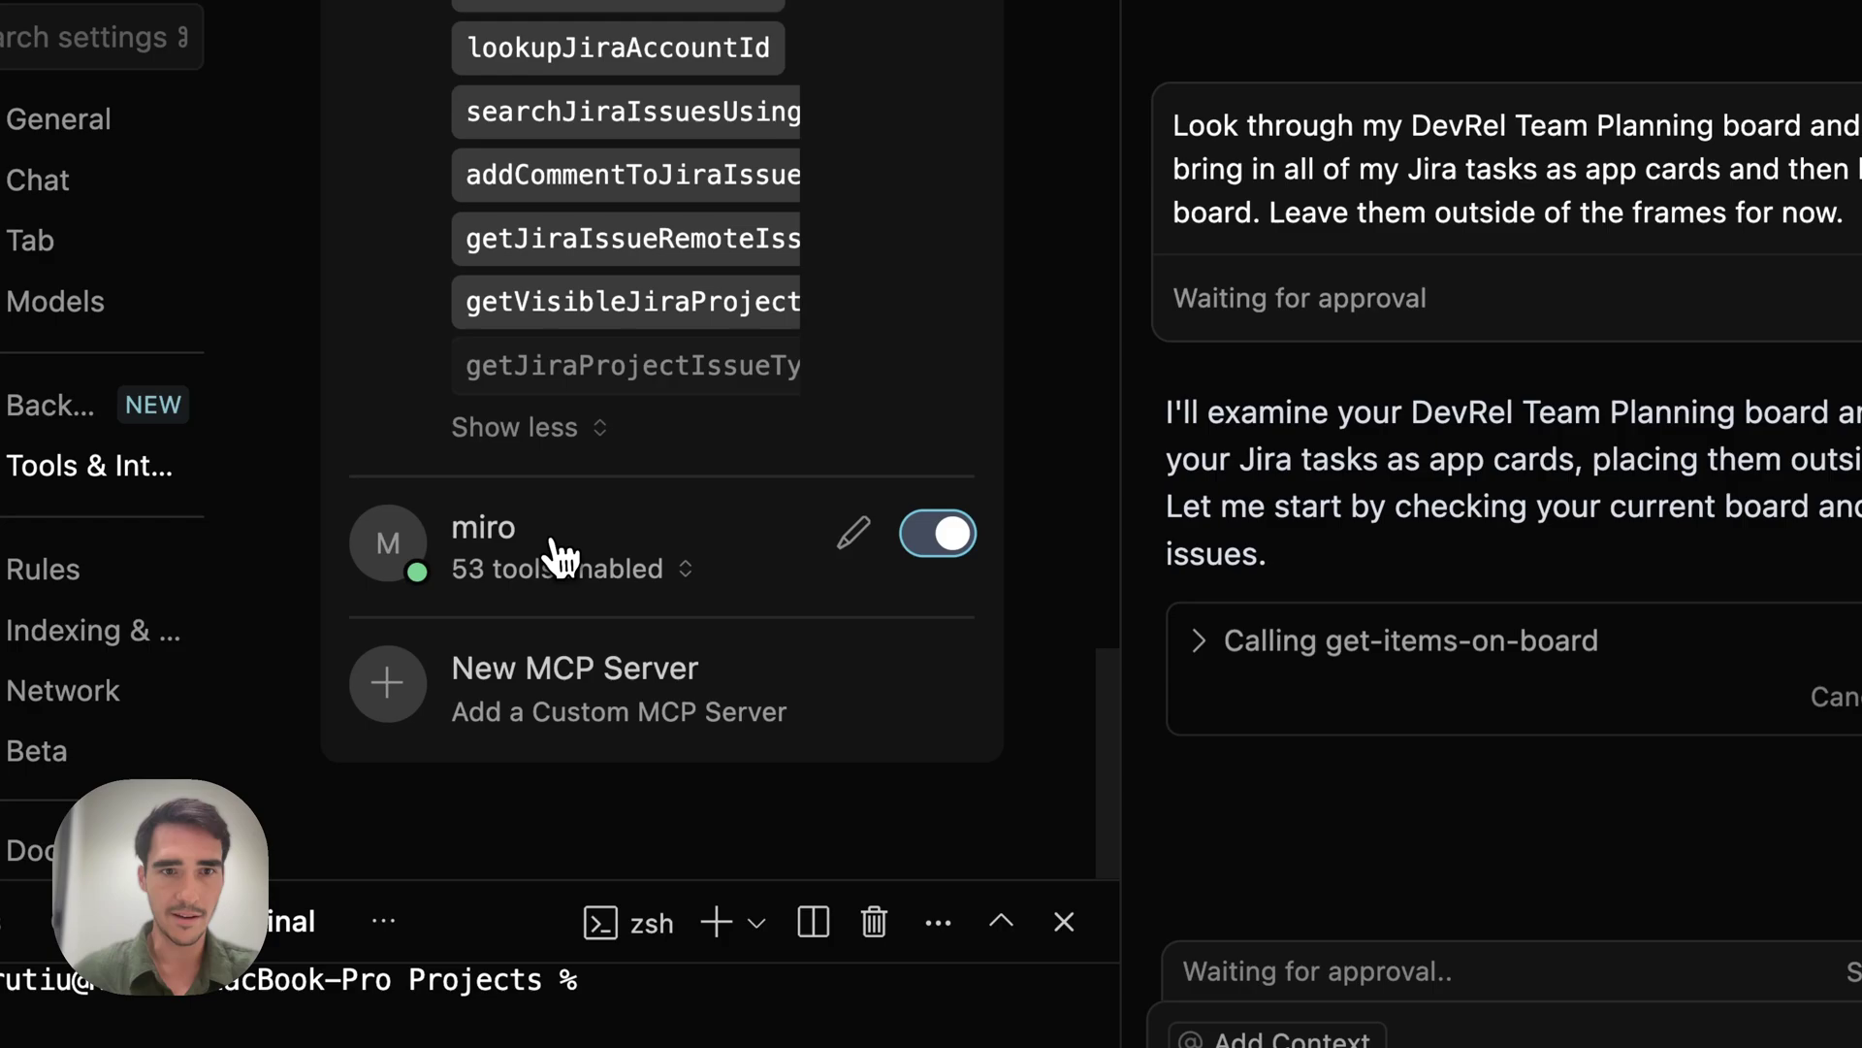
click(561, 563)
scroll(565, 621, down, 5)
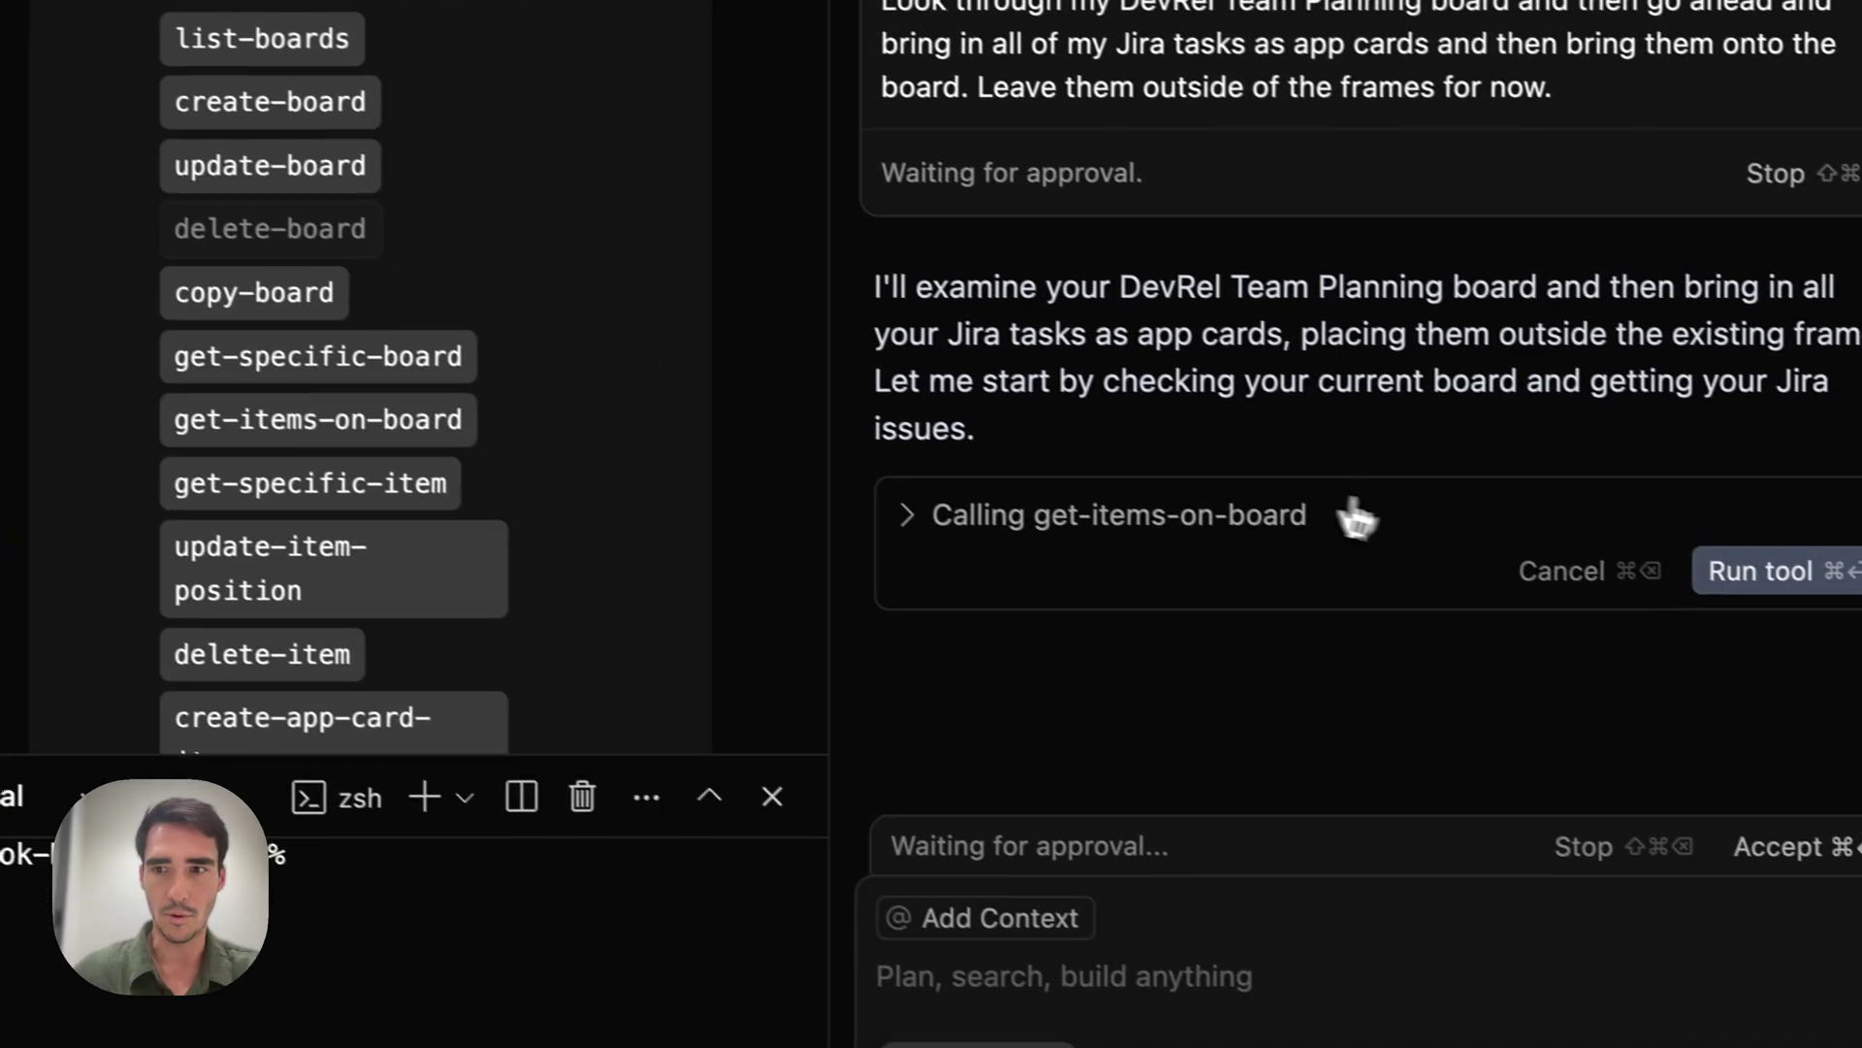
click(1693, 548)
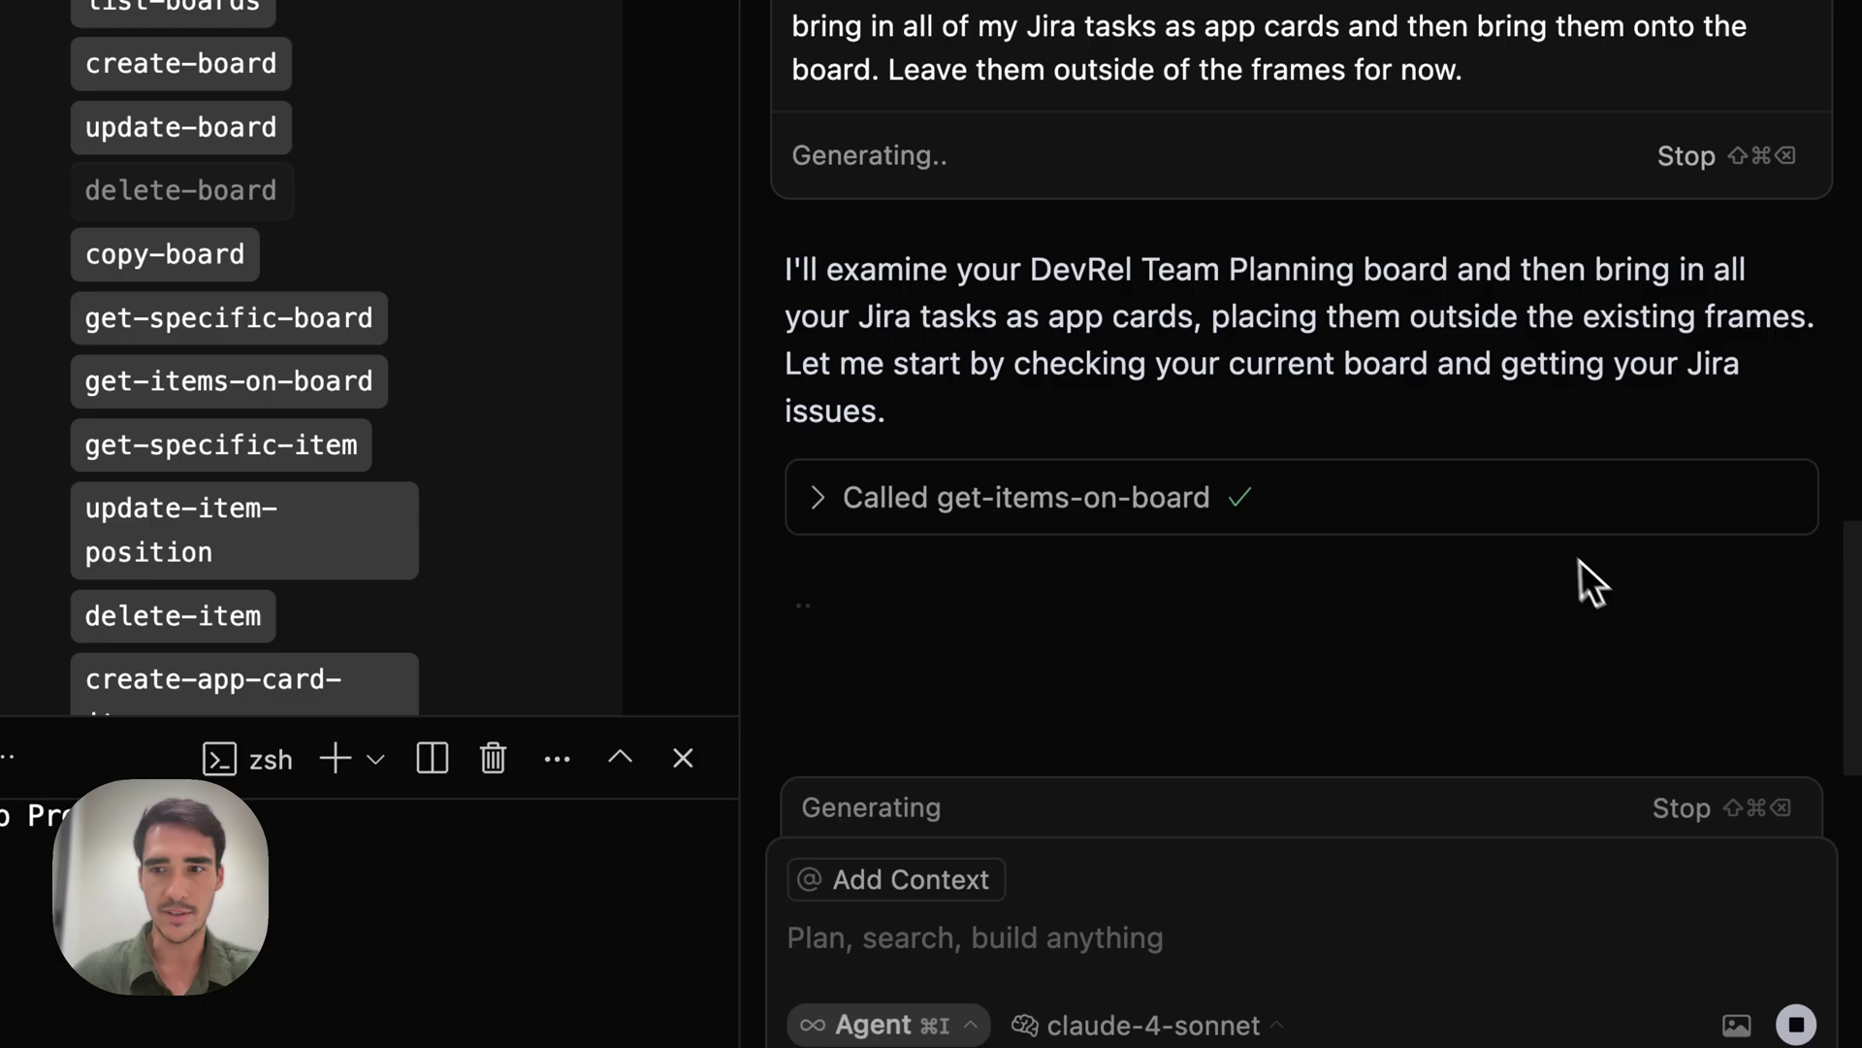
Approve the agent's searchJiraIssuesUsingJql search for the Jira issues.
scroll(578, 667, up, 10)
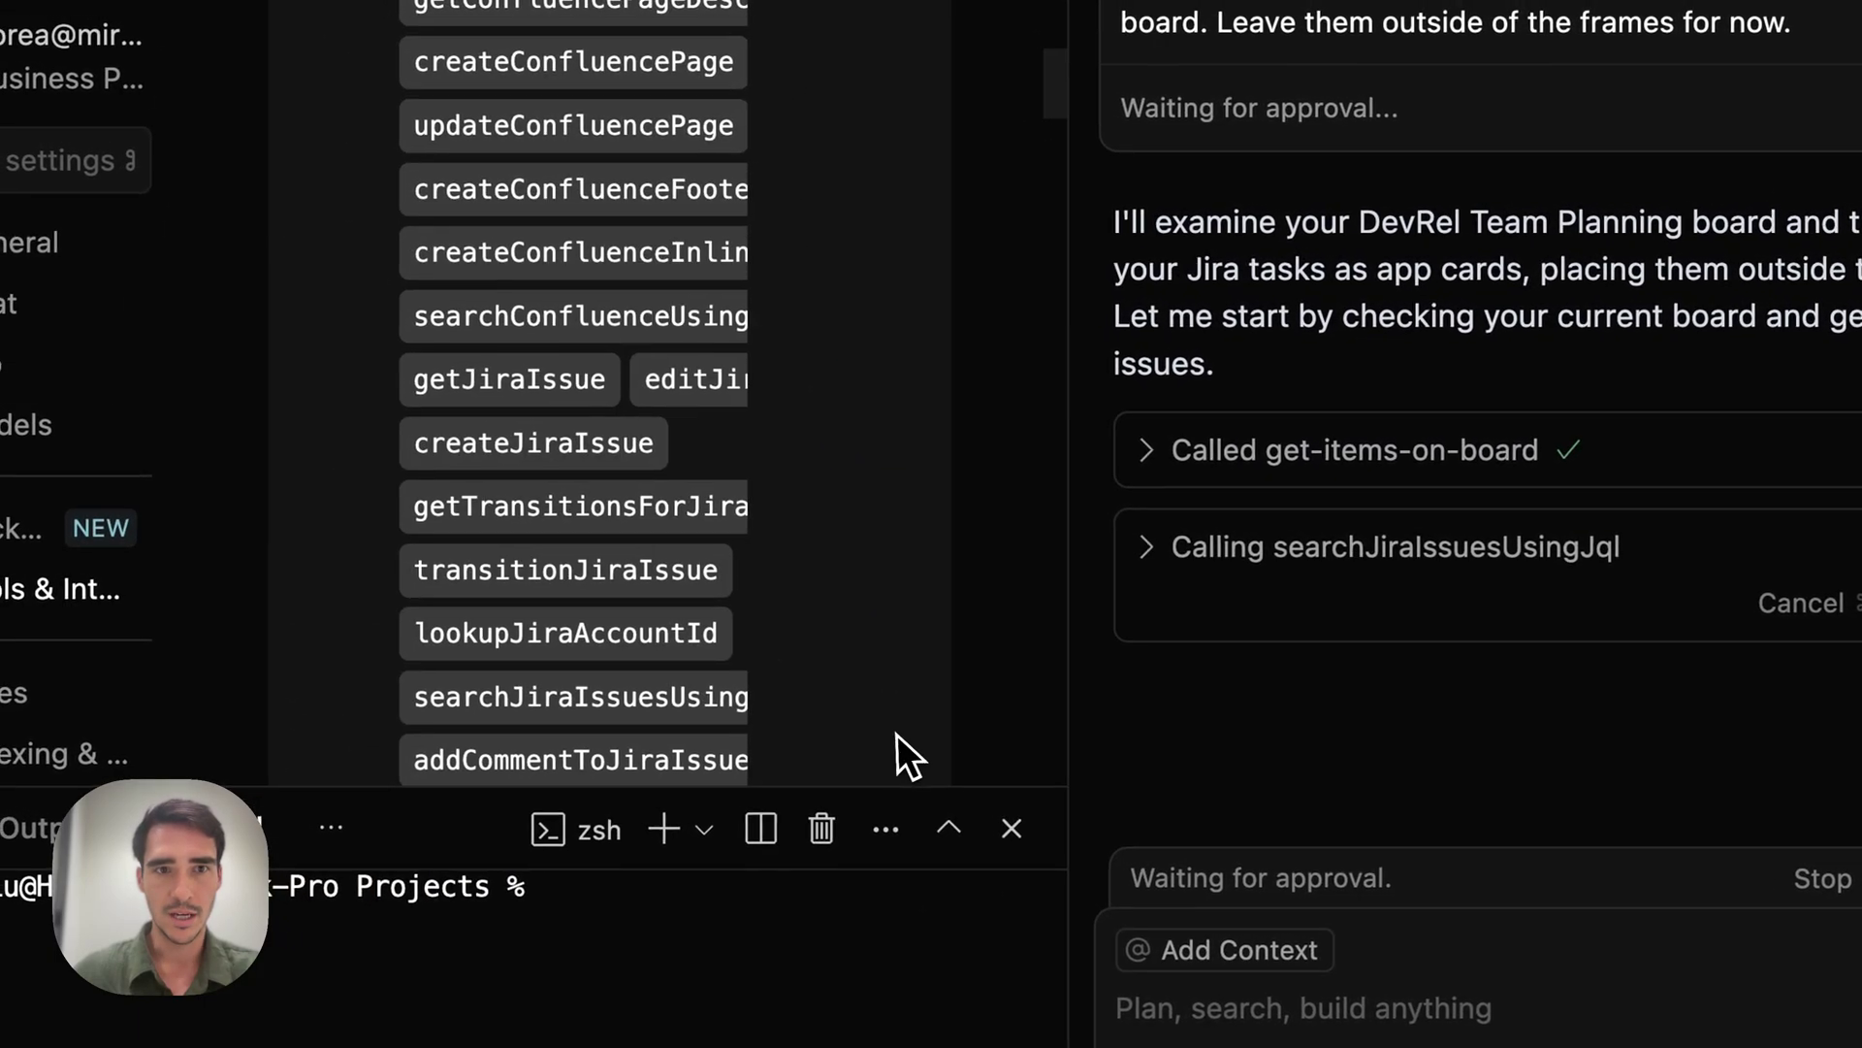
scroll(899, 734, down, 8)
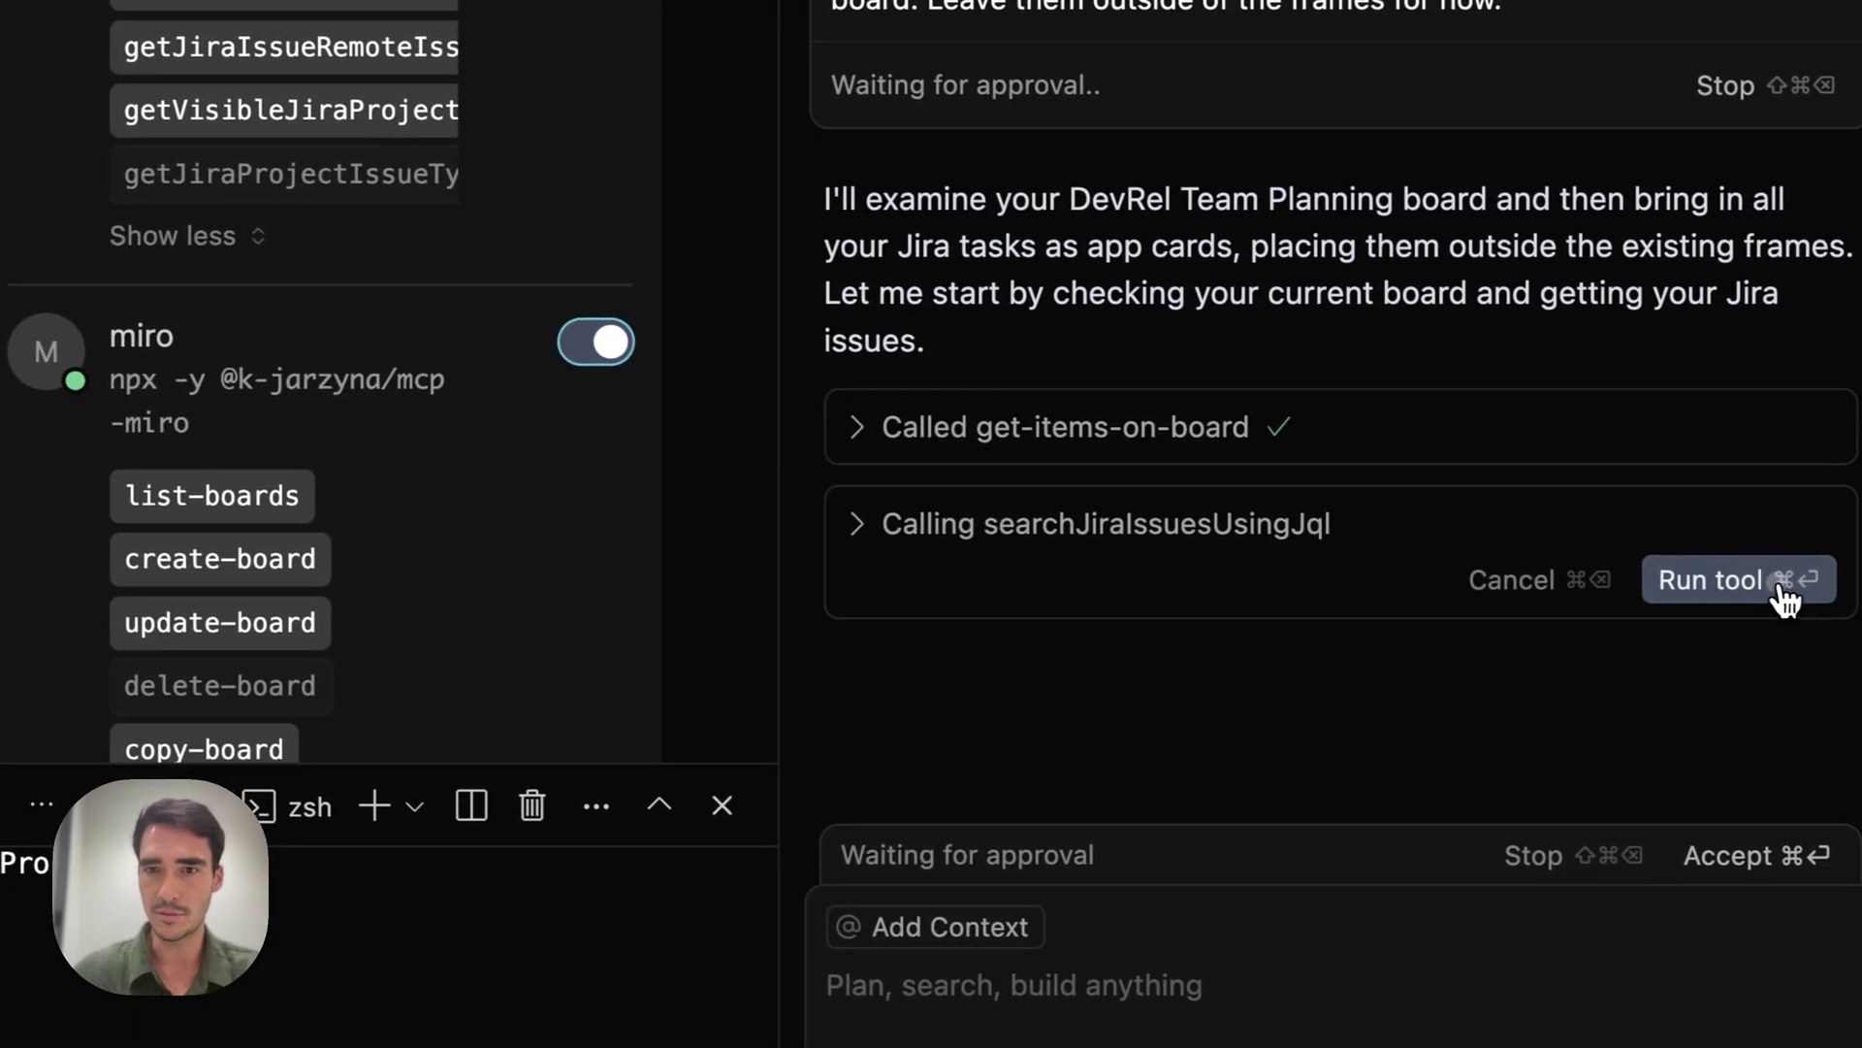
click(1782, 582)
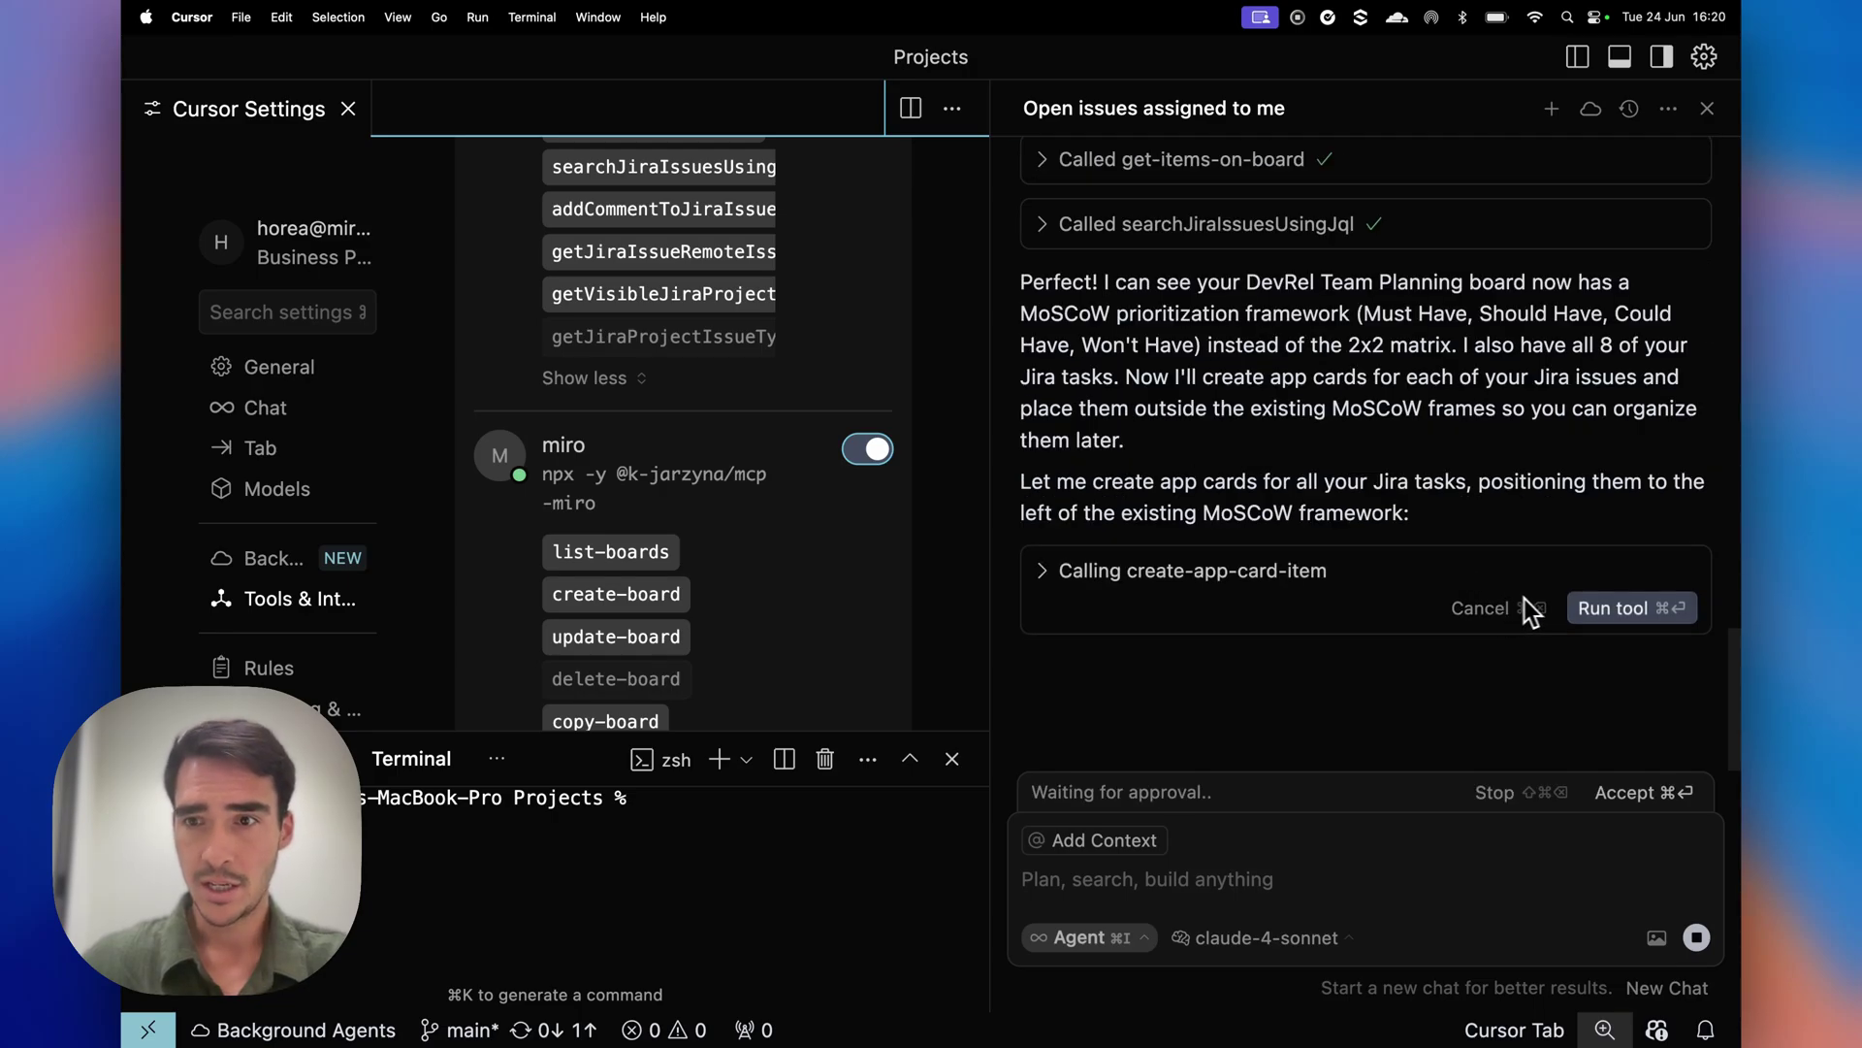
Approve each create-app-card-item call until eight Jira task cards sit on the Miro board.
click(1599, 602)
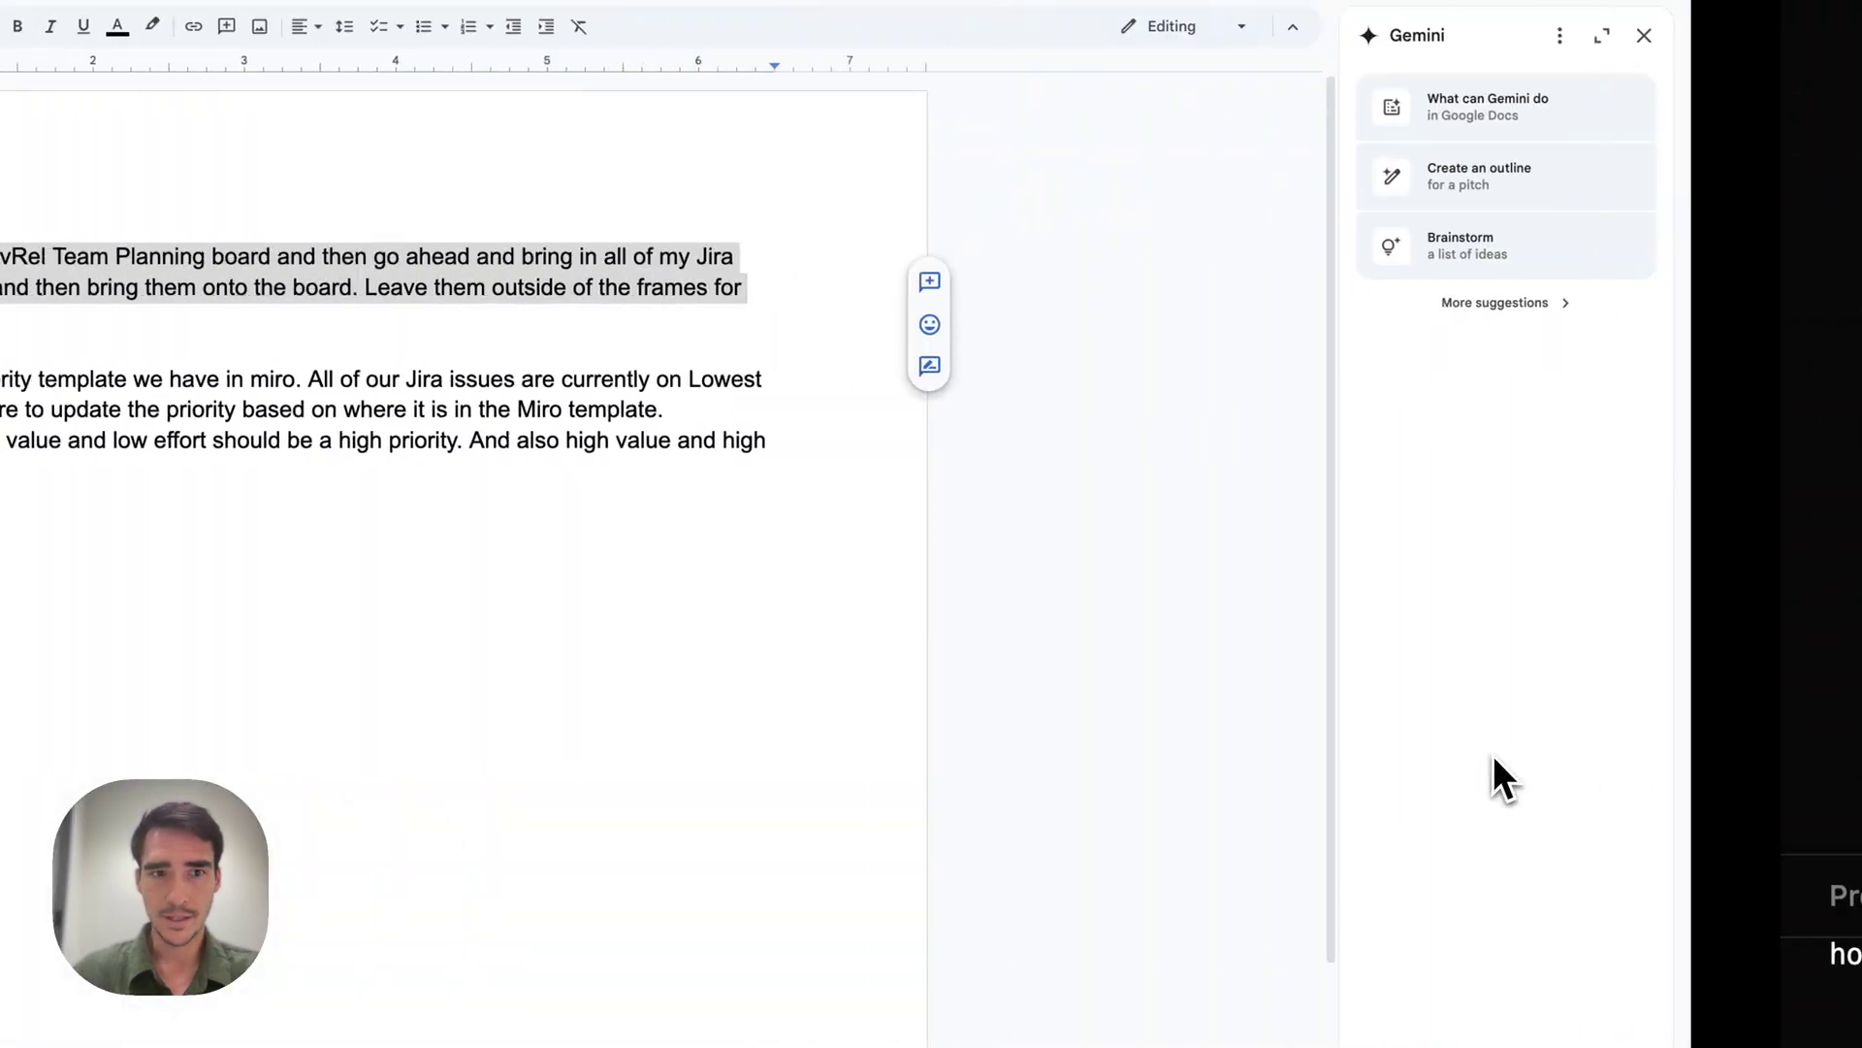
click(213, 80)
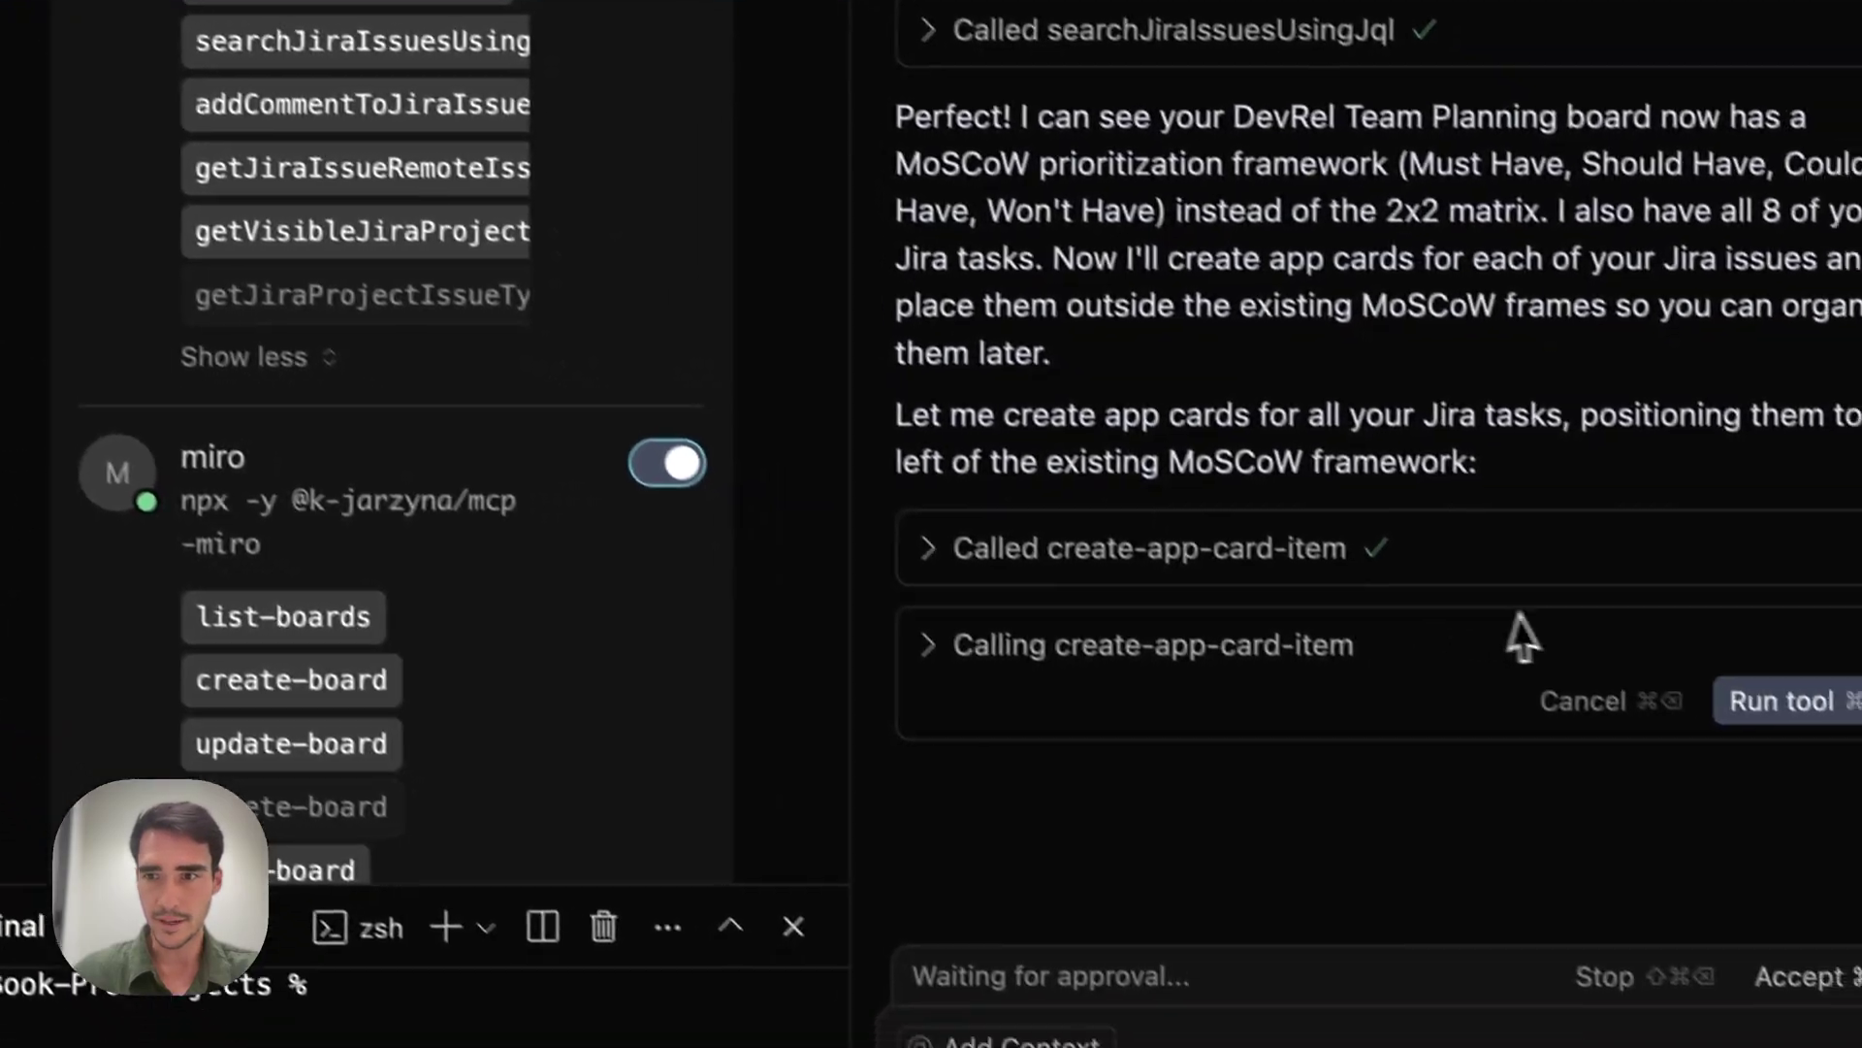
click(1783, 700)
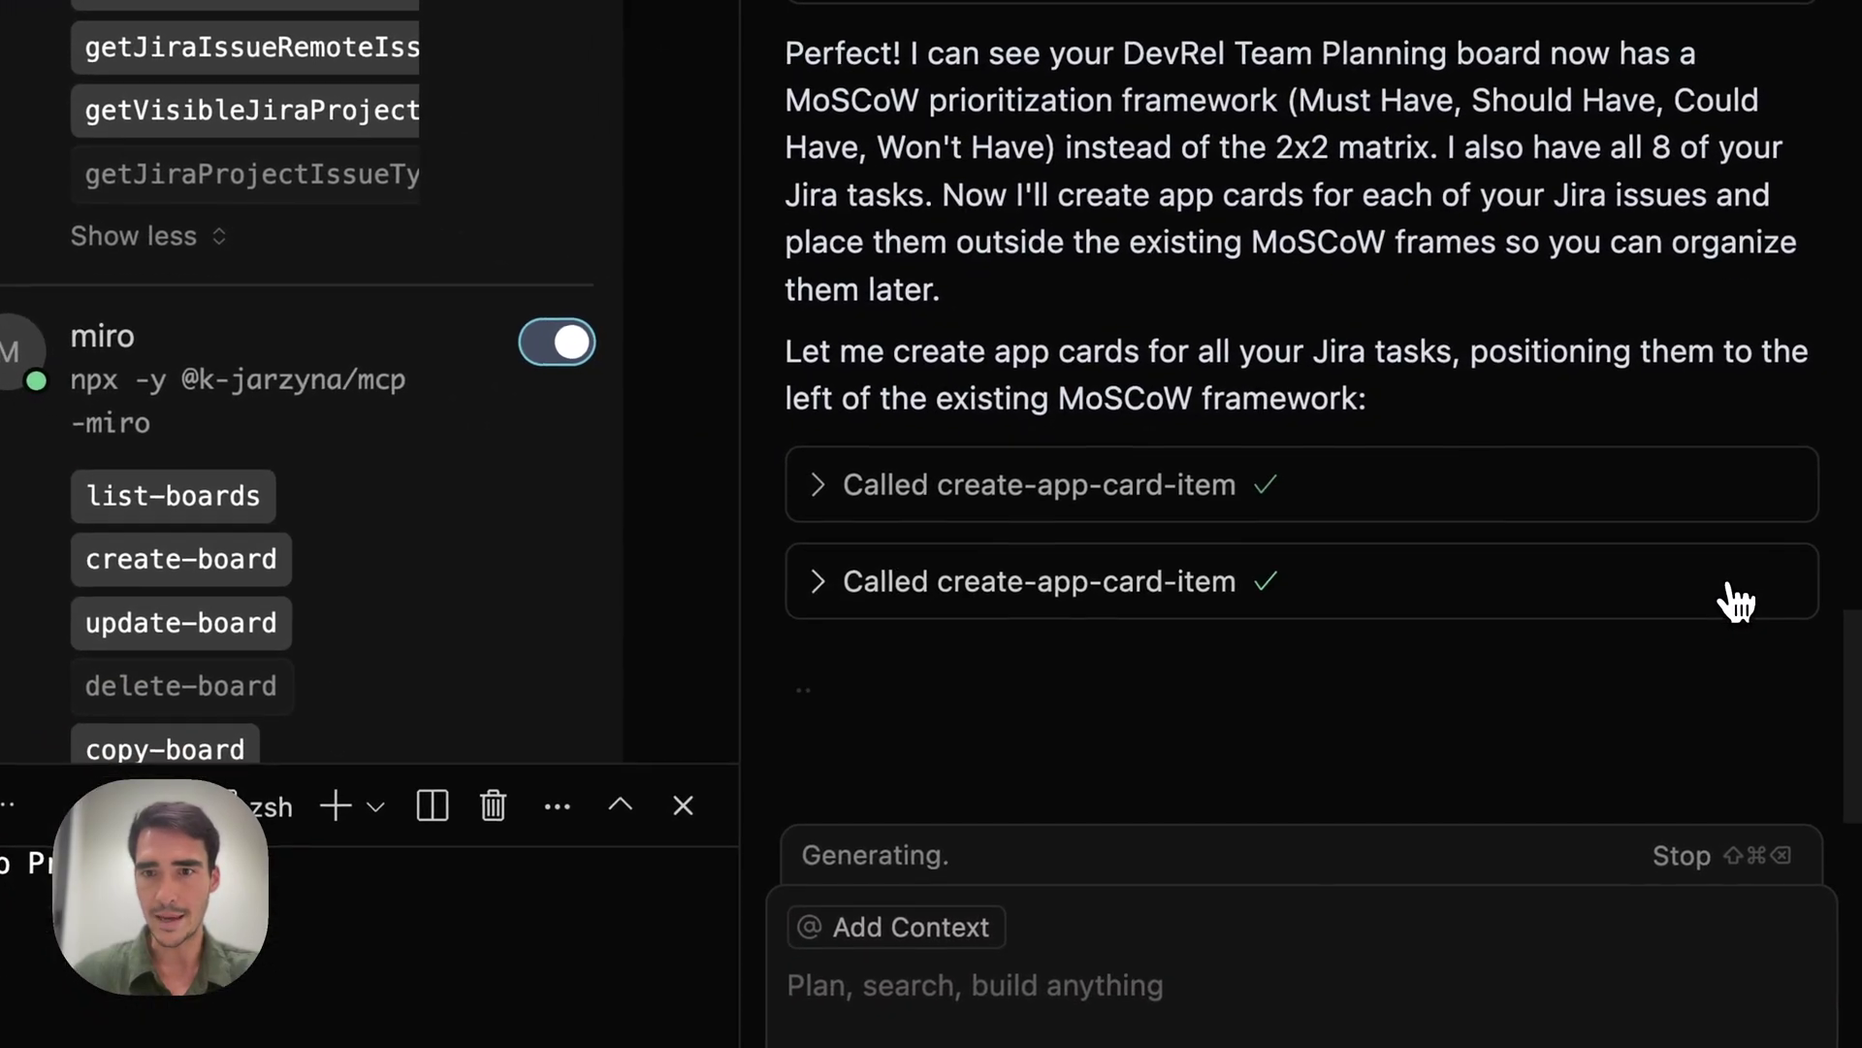
click(1728, 592)
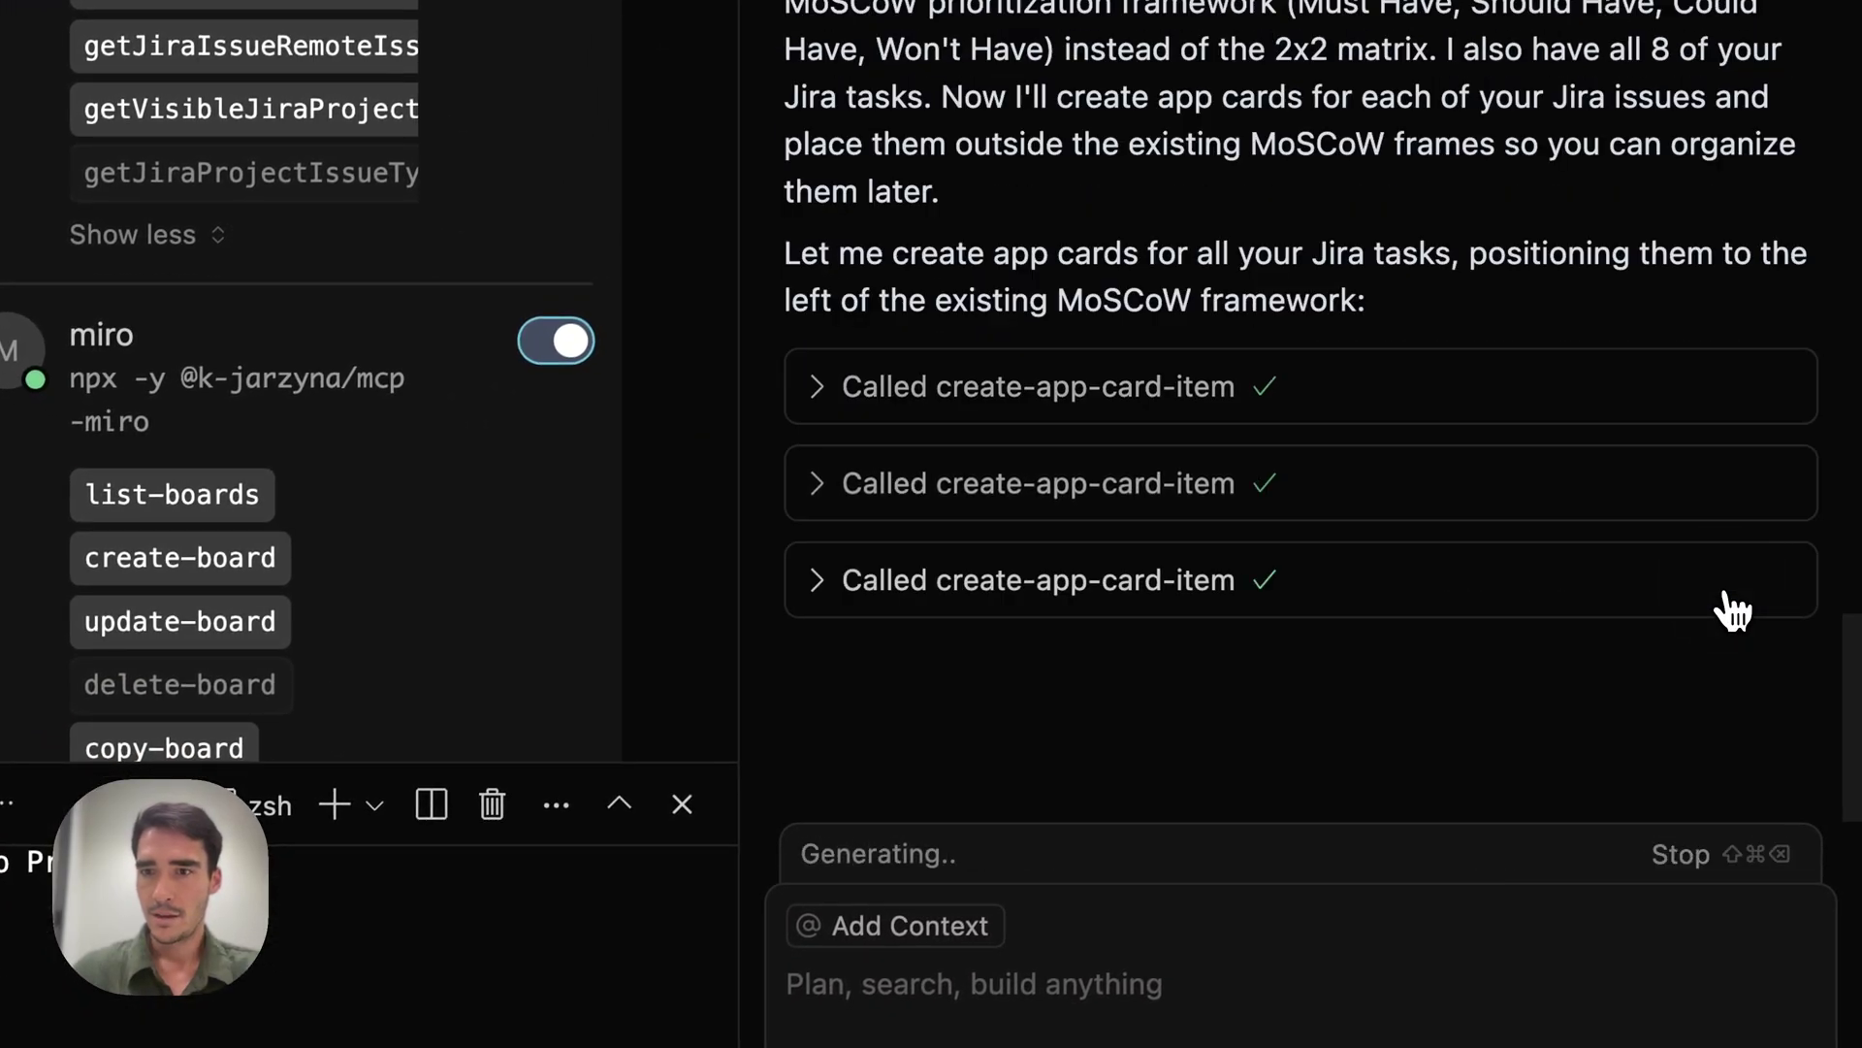
click(1727, 591)
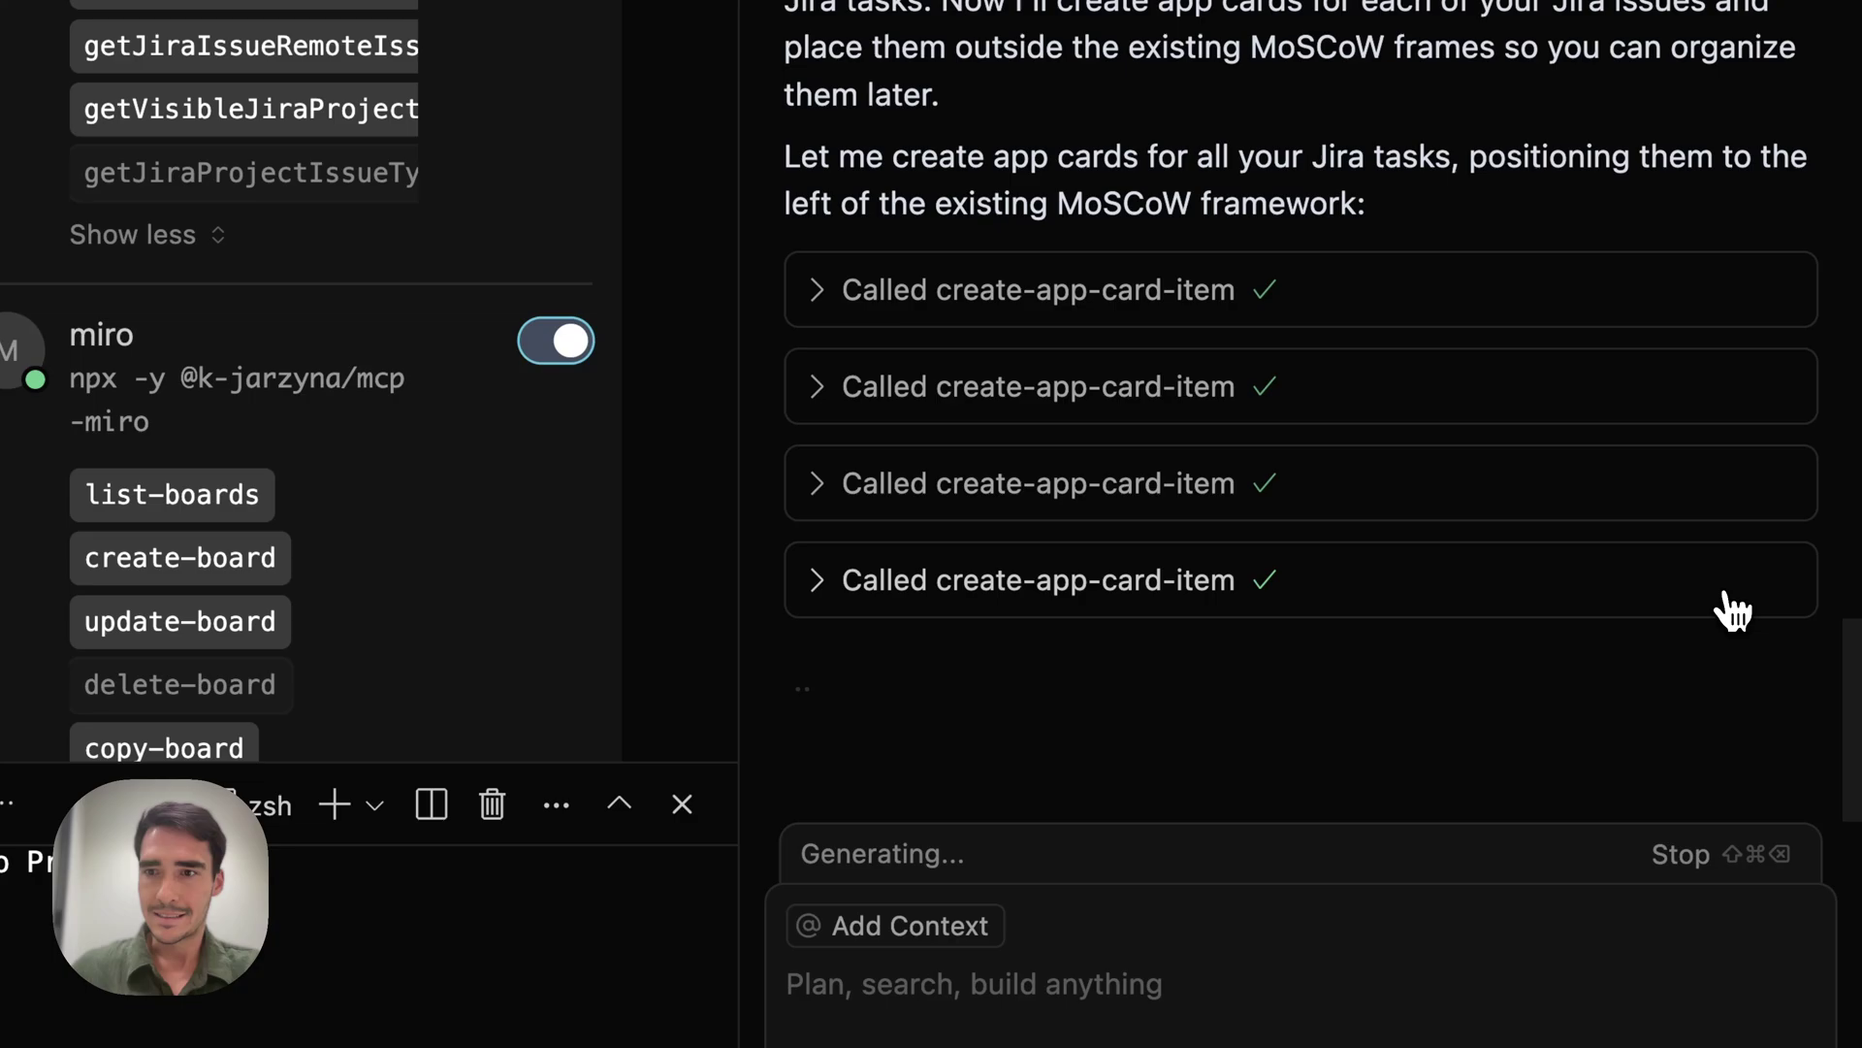
click(1698, 592)
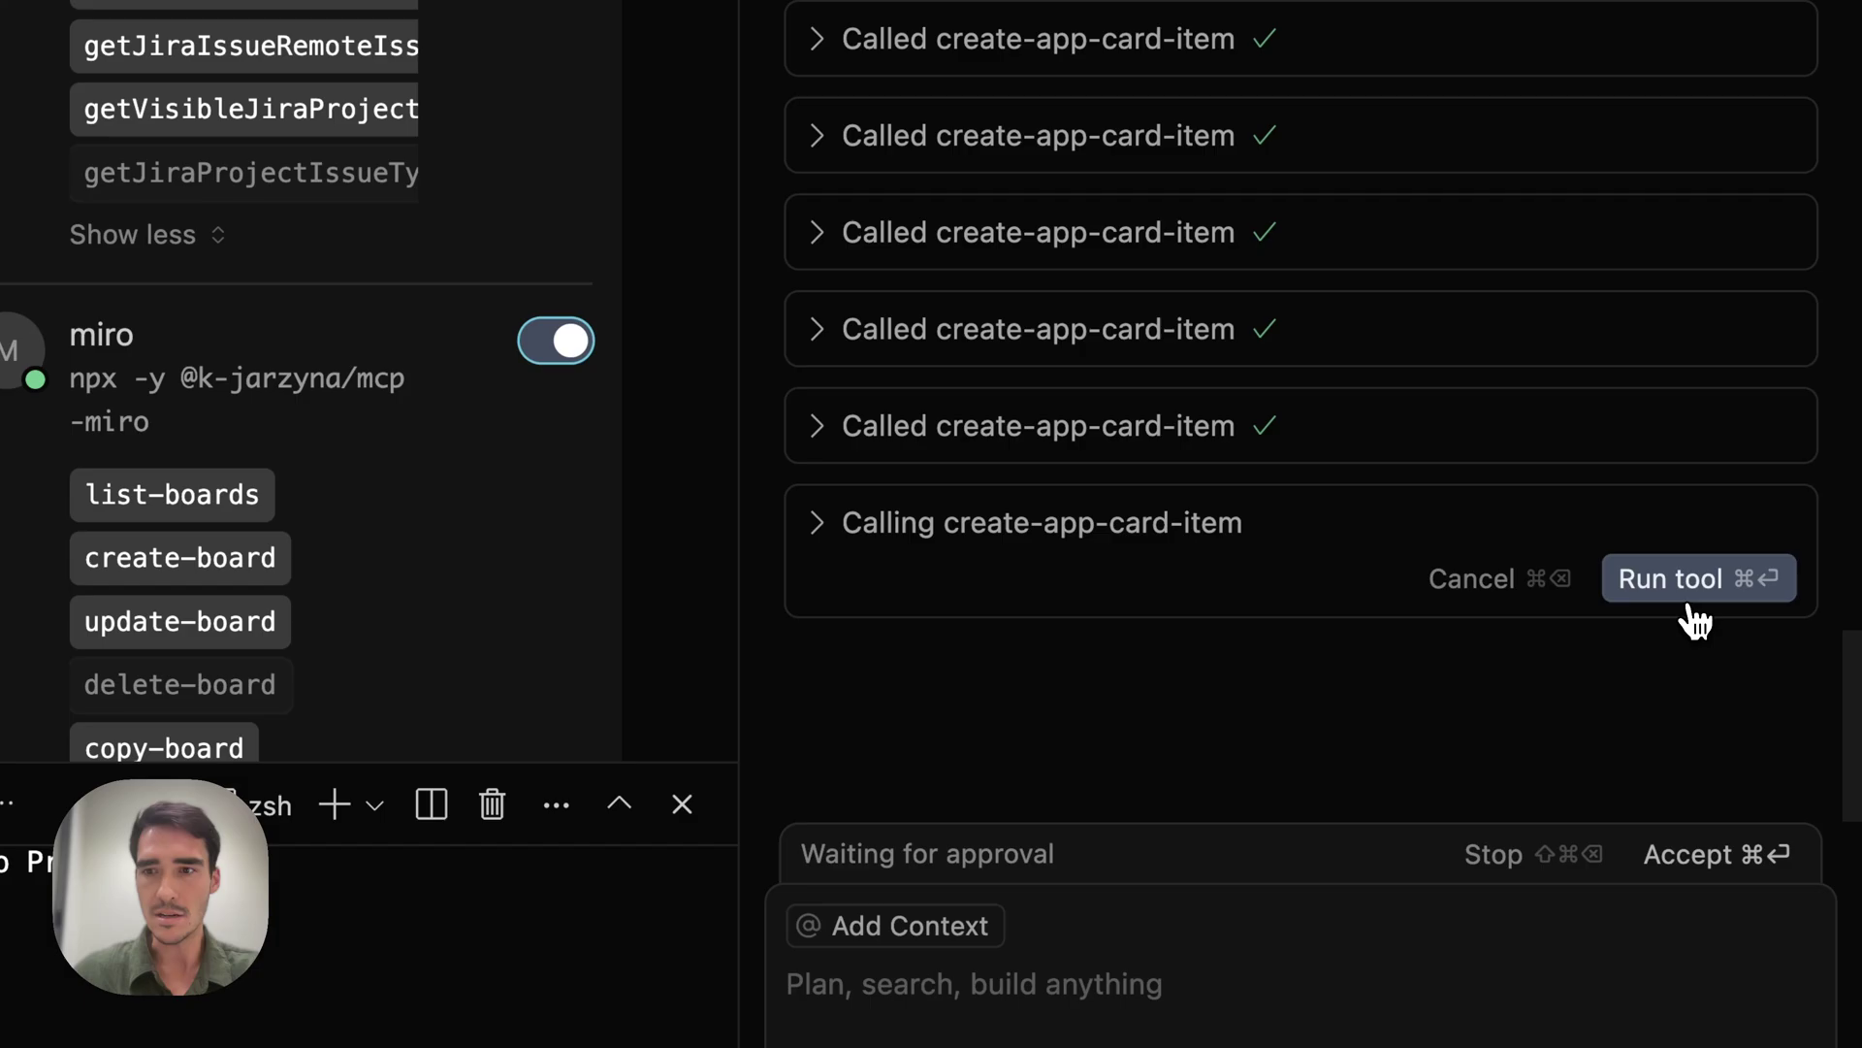
click(1696, 592)
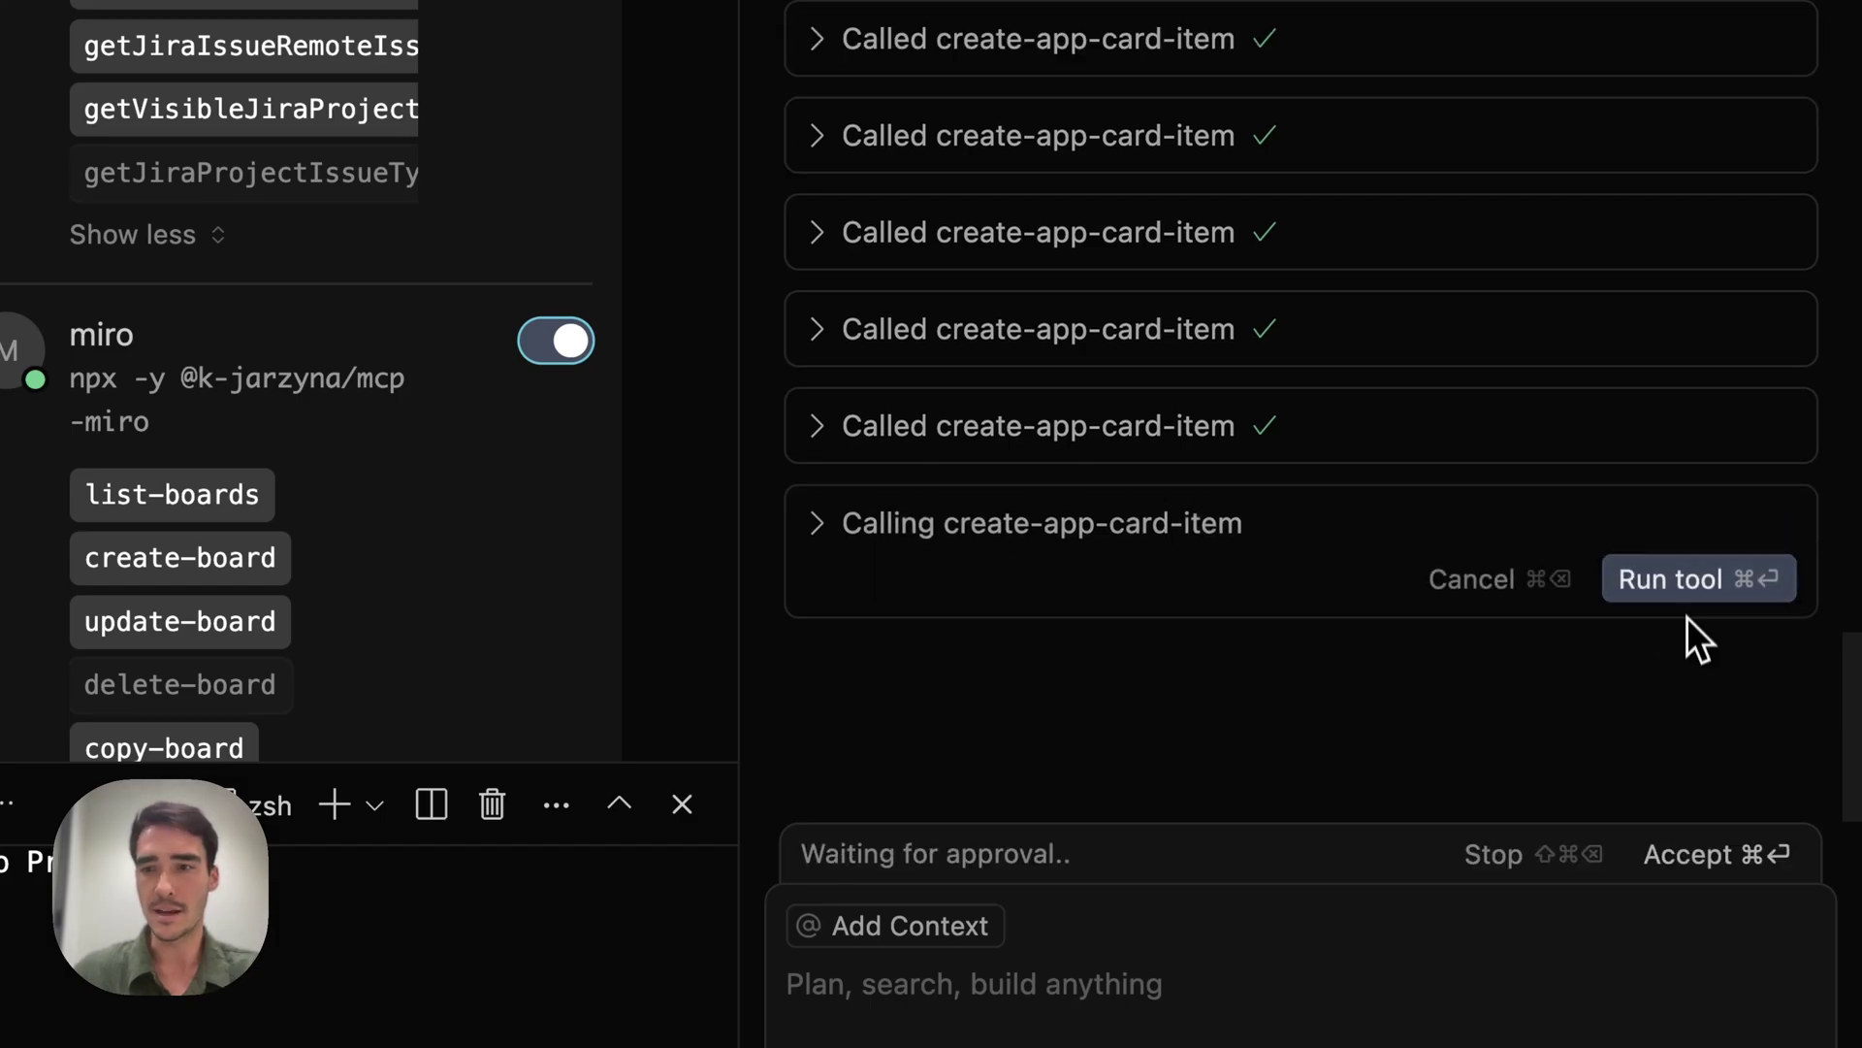
click(1681, 863)
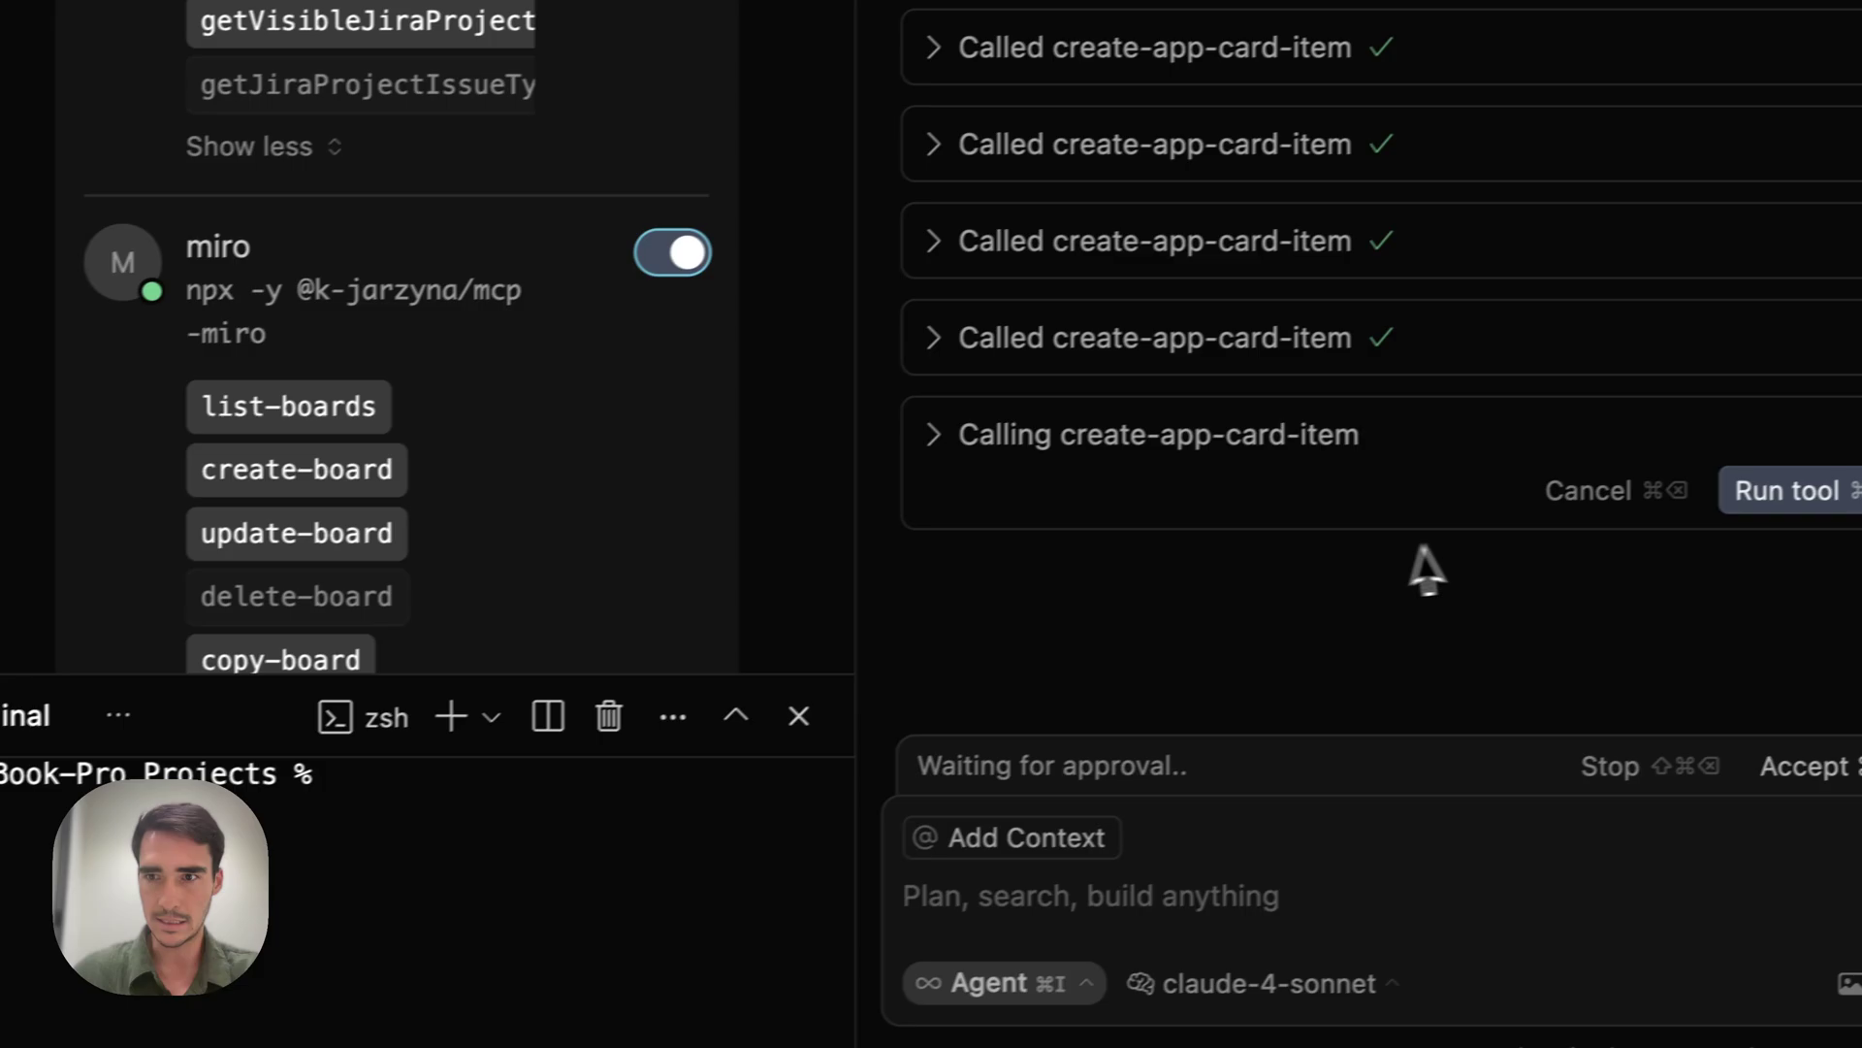
click(1751, 519)
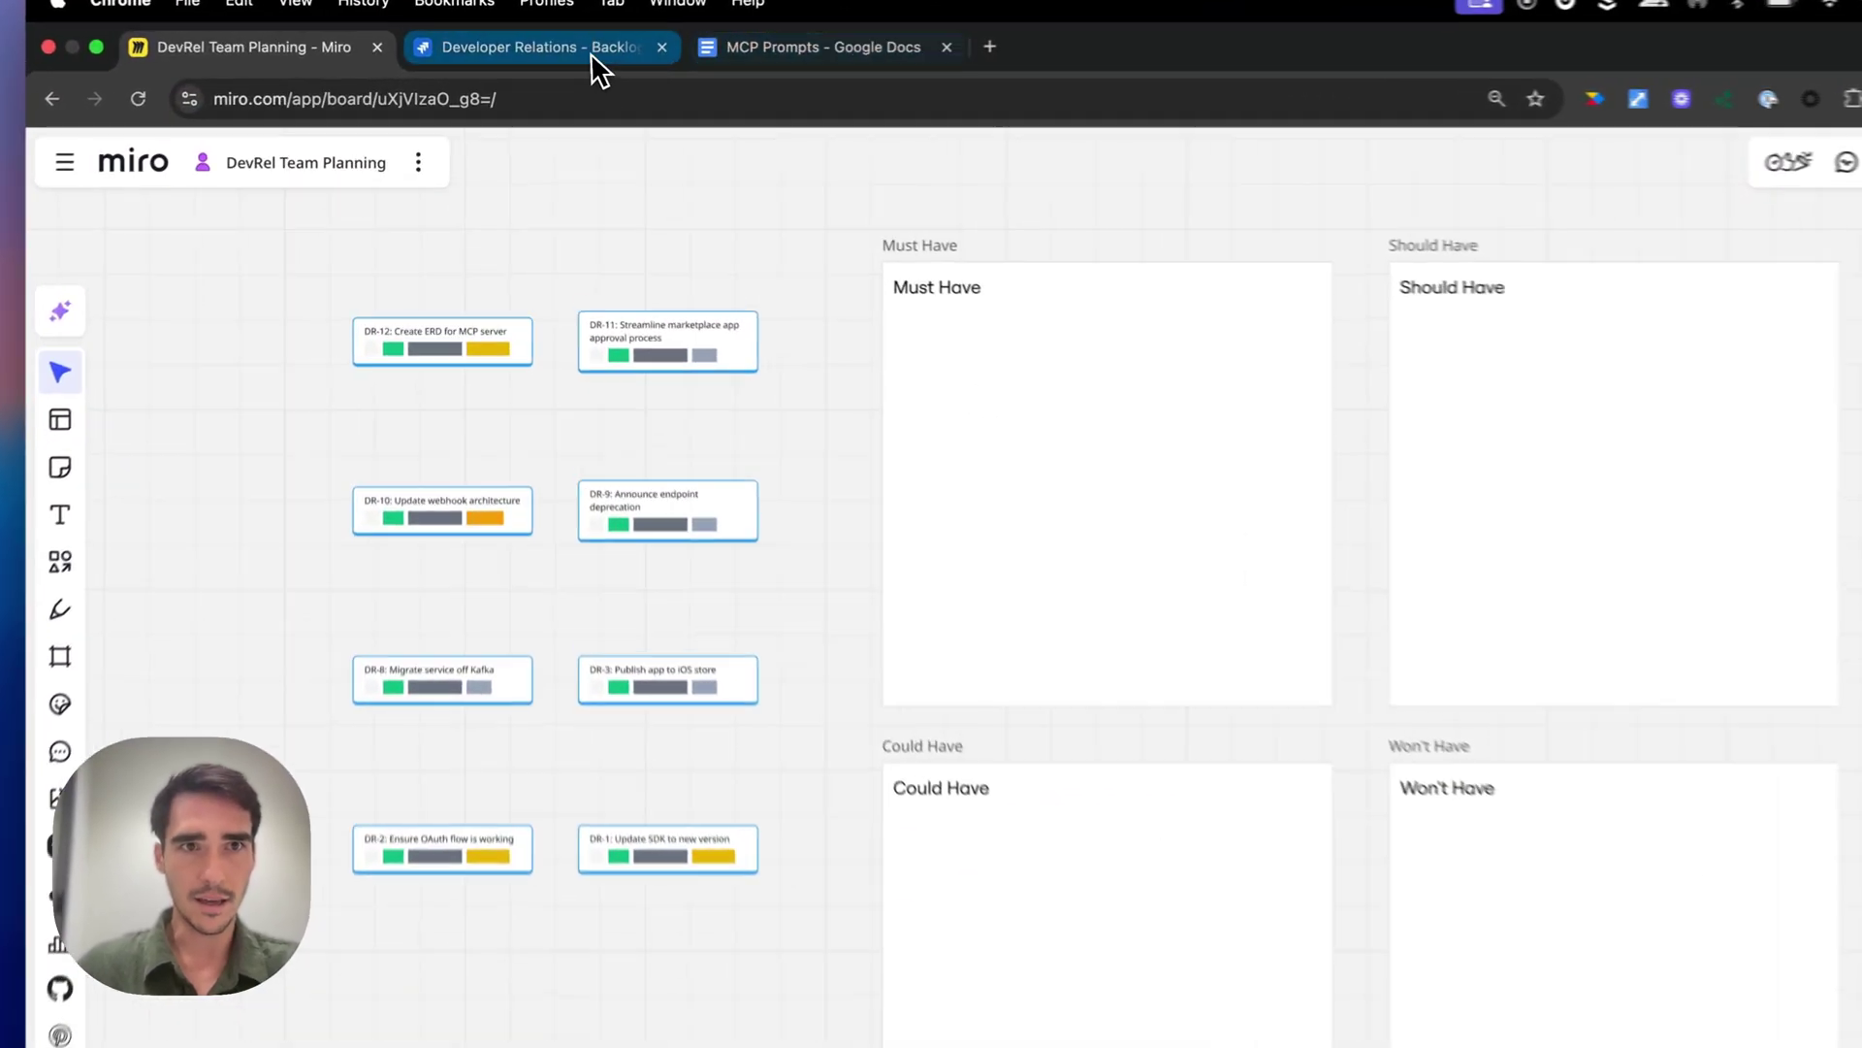
click(572, 57)
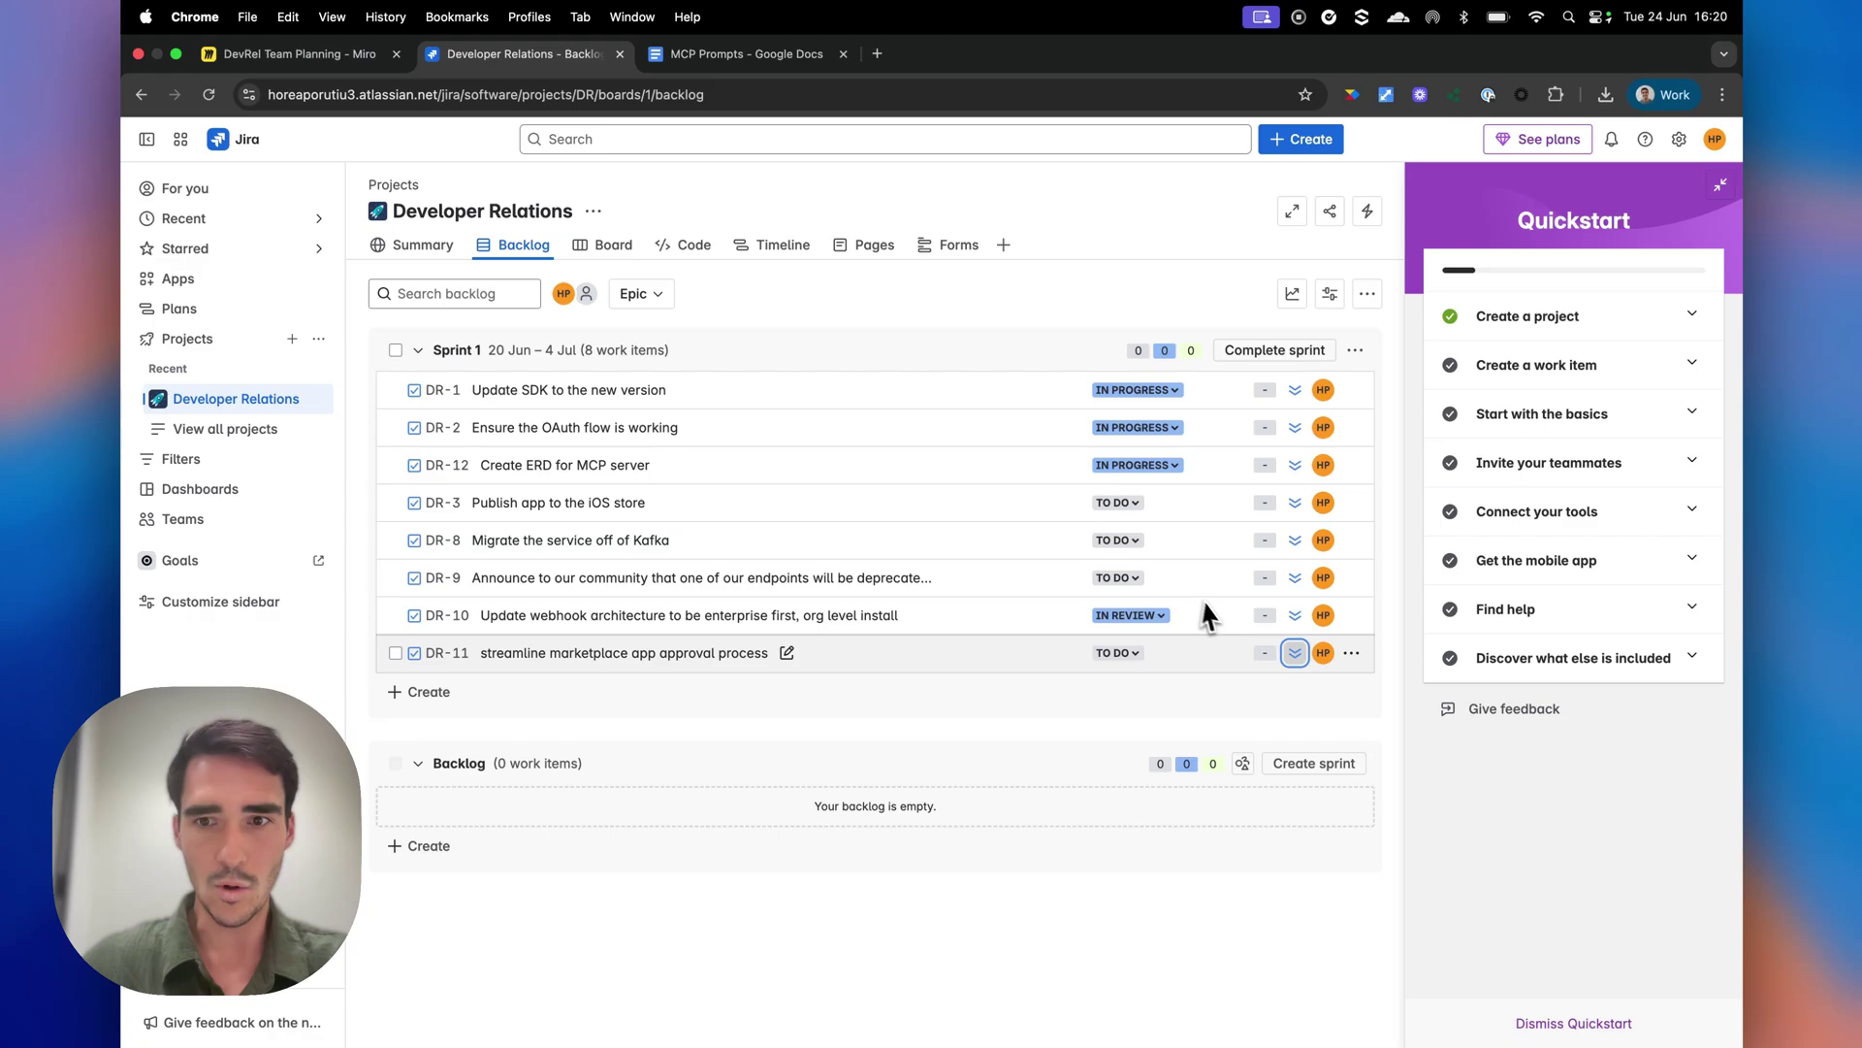
click(291, 53)
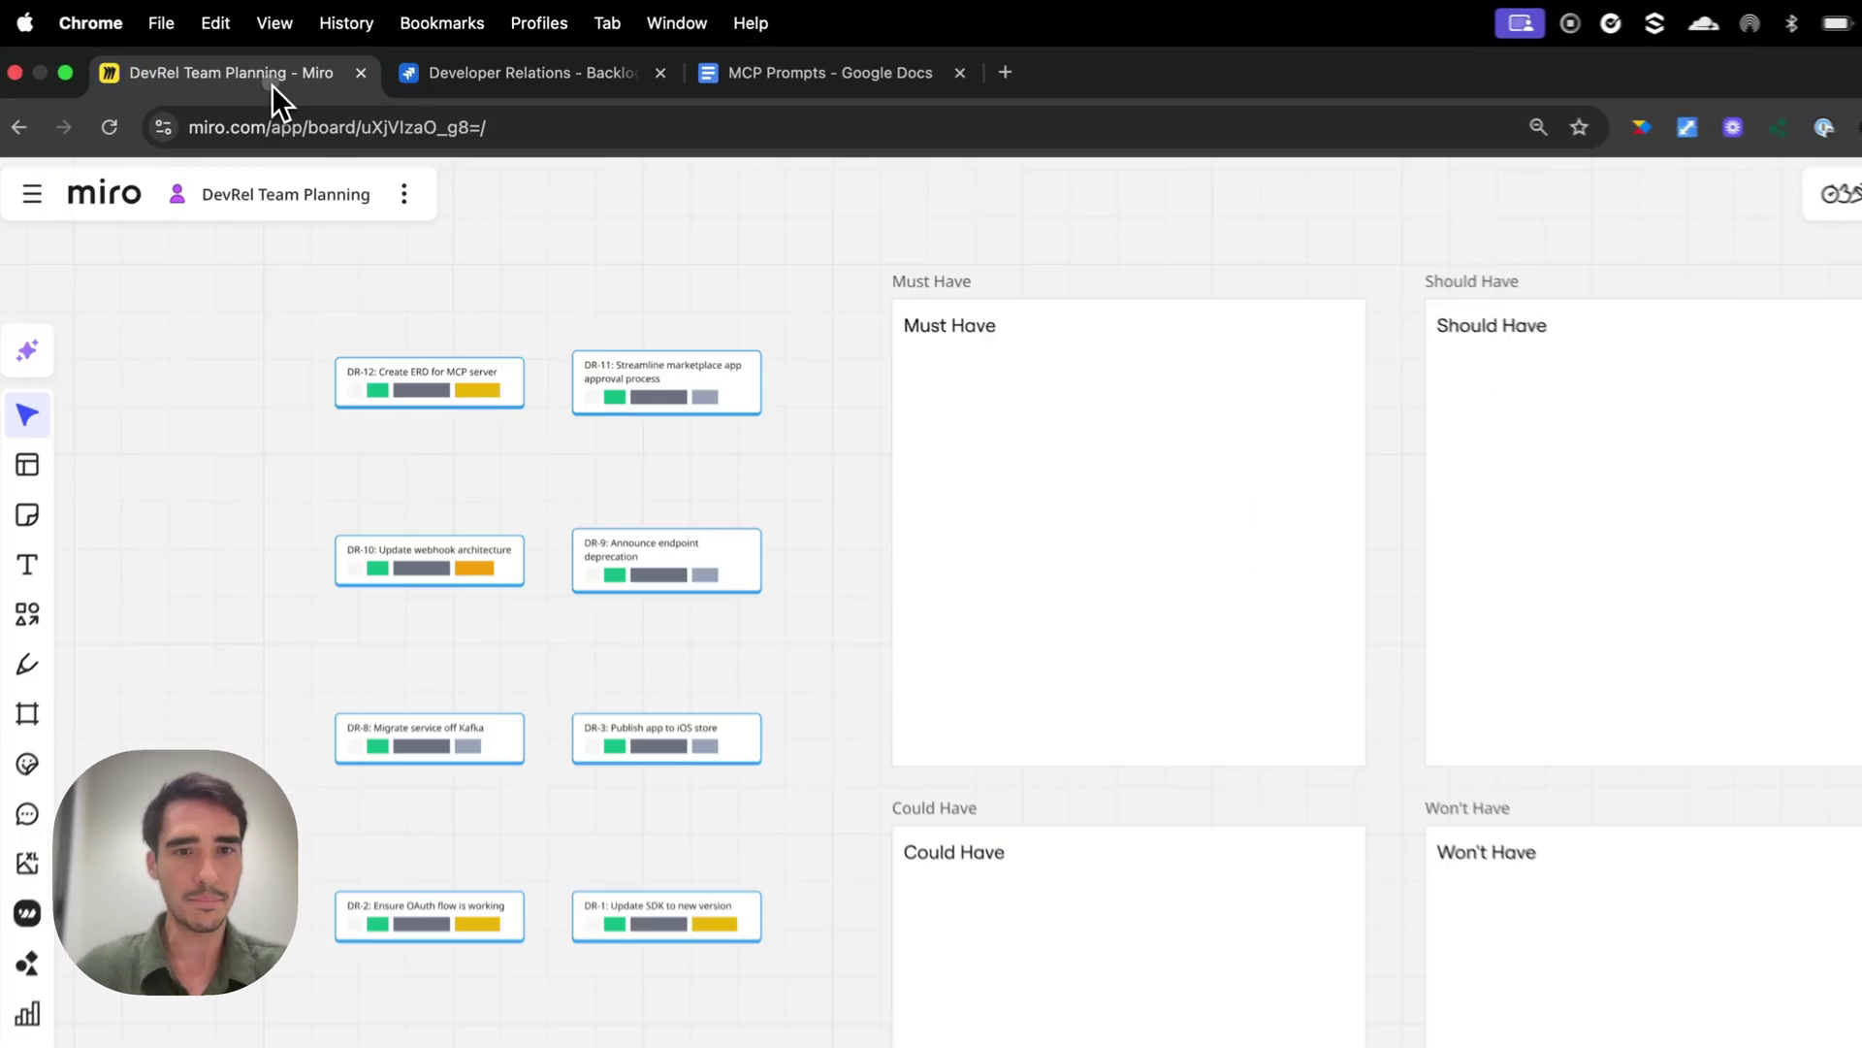
Move the DR-11 and DR-10 cards into the Must Have frame.
scroll(415, 582, up, 3)
scroll(427, 615, up, 2)
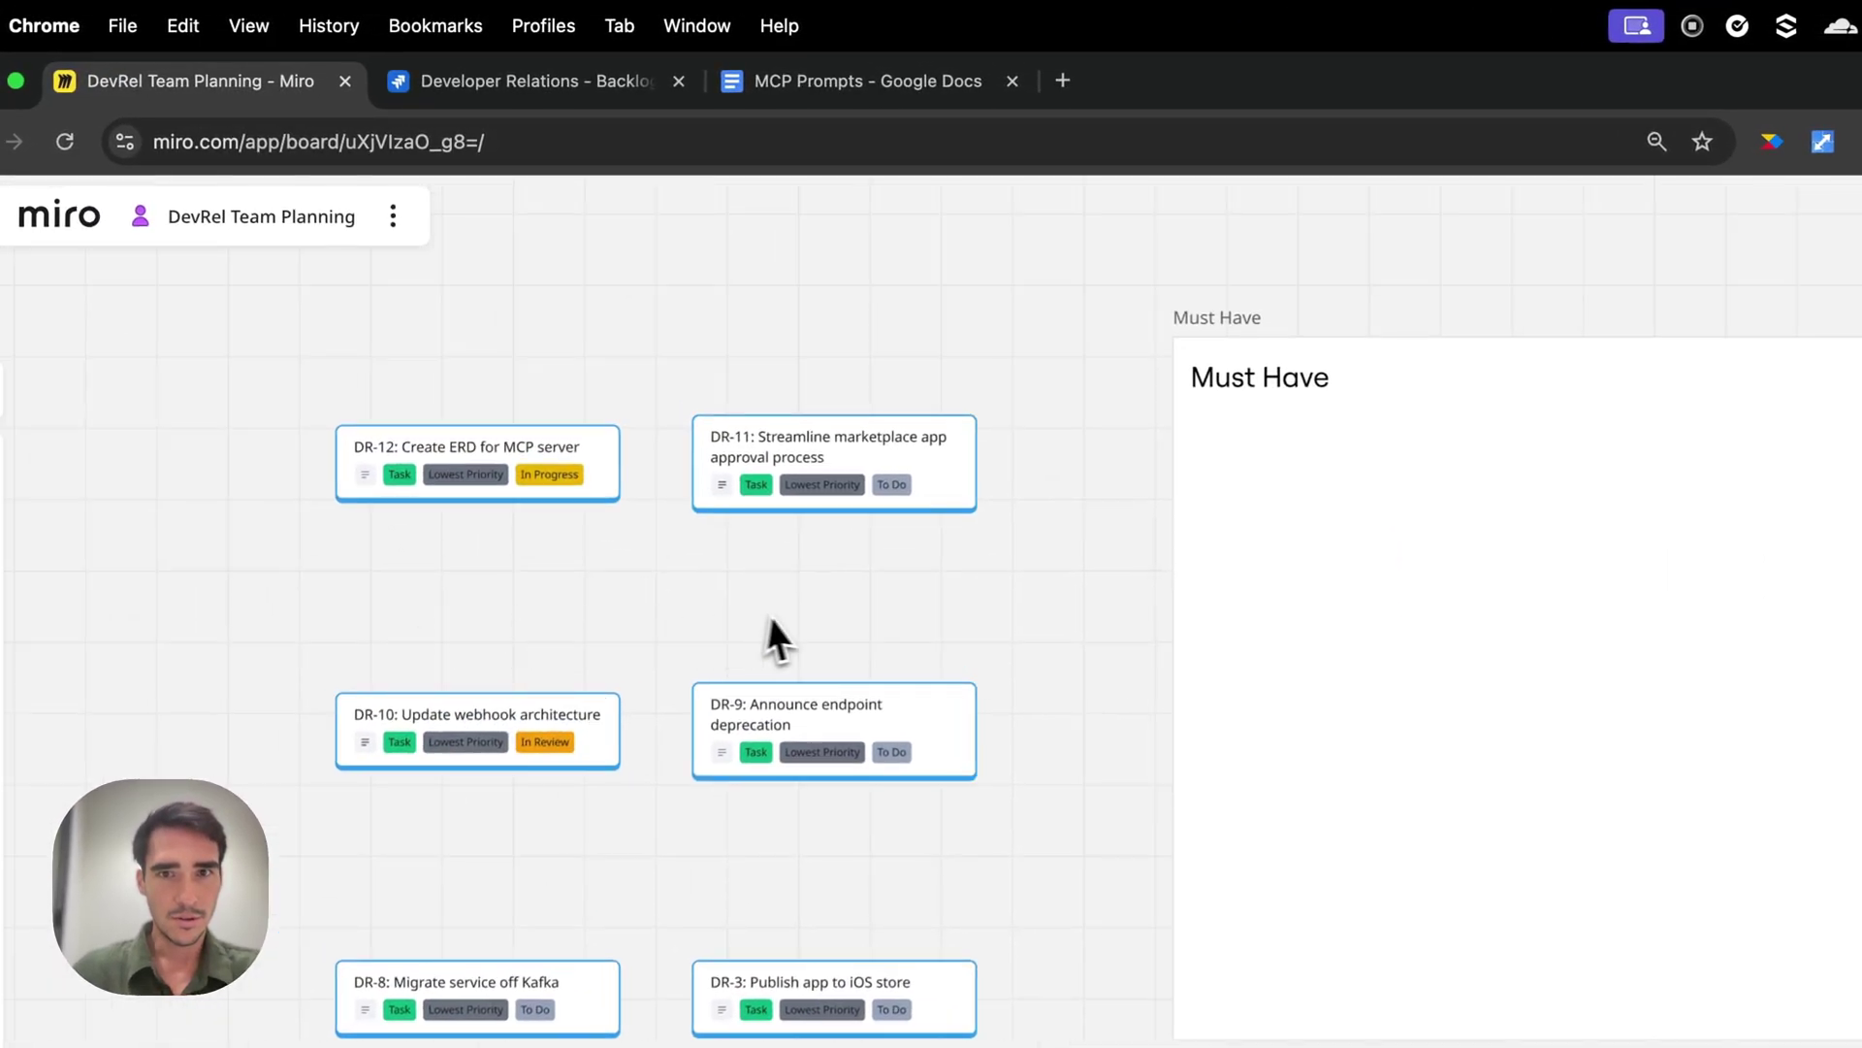
scroll(893, 582, down, 2)
drag(859, 478, 1363, 512)
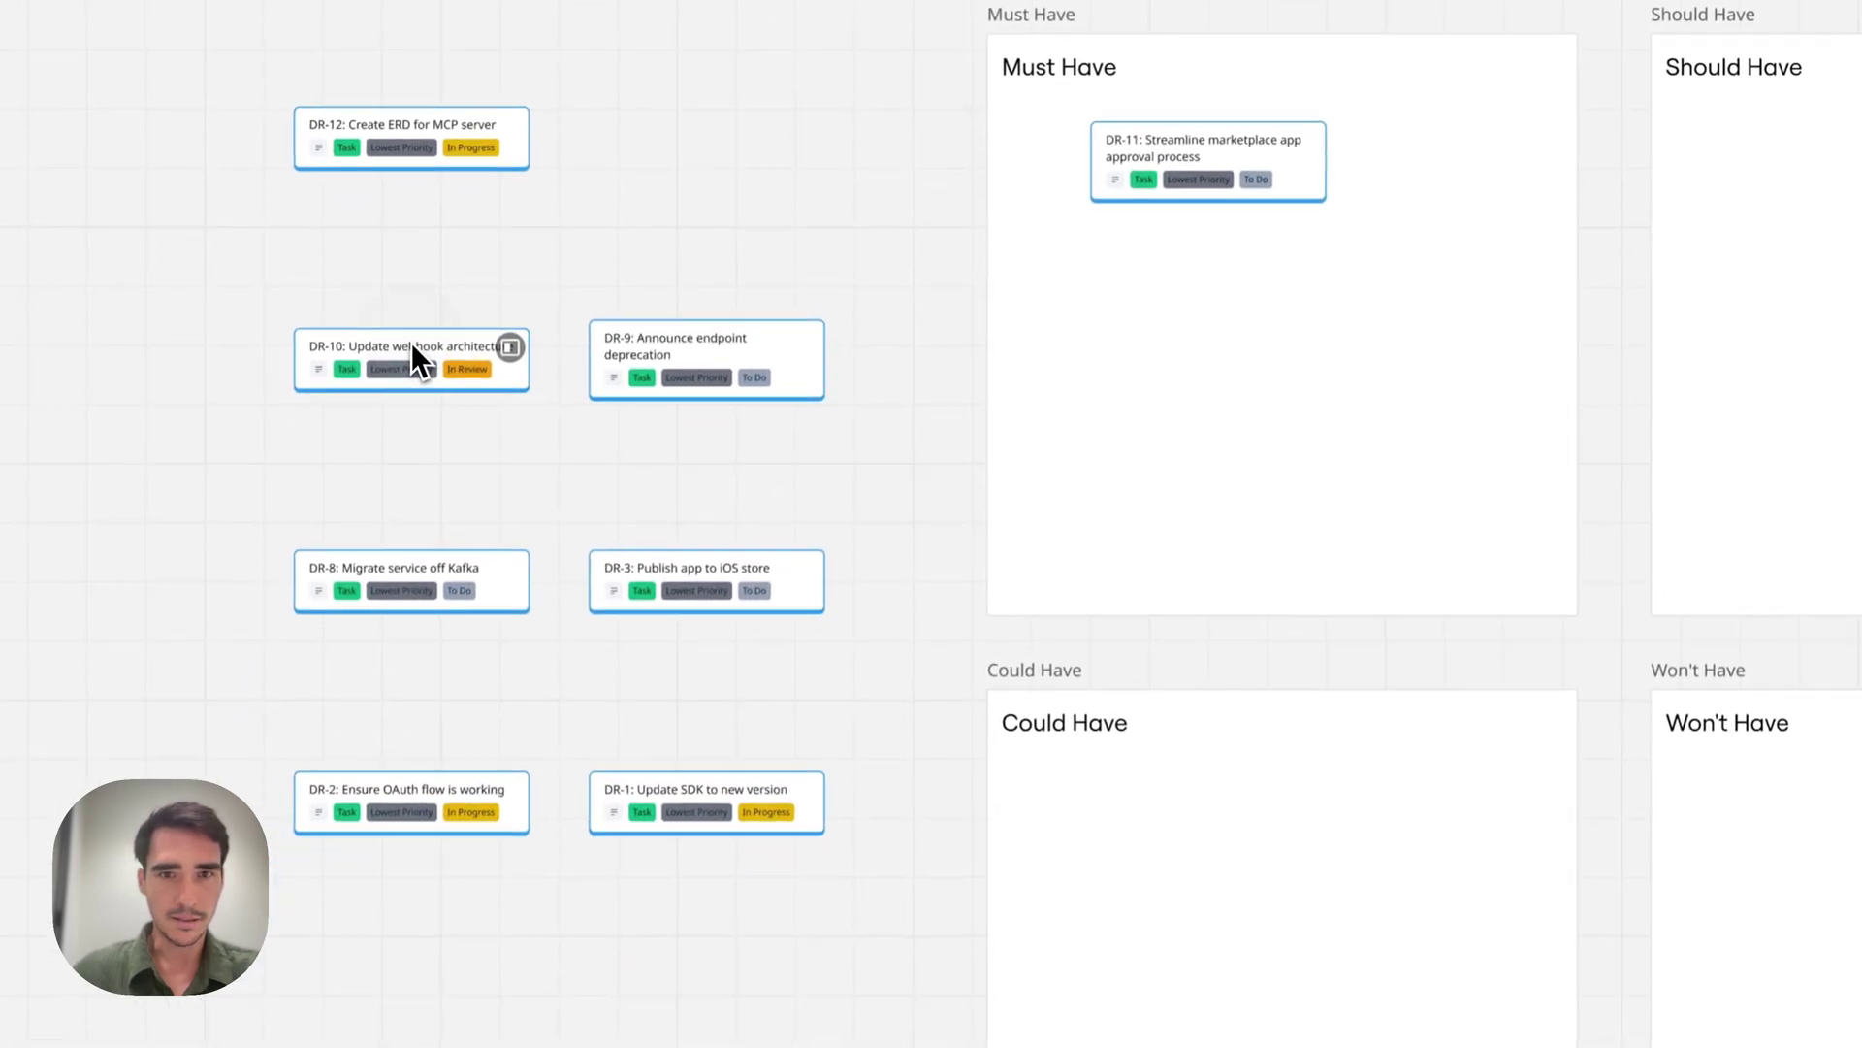
drag(417, 361, 1280, 310)
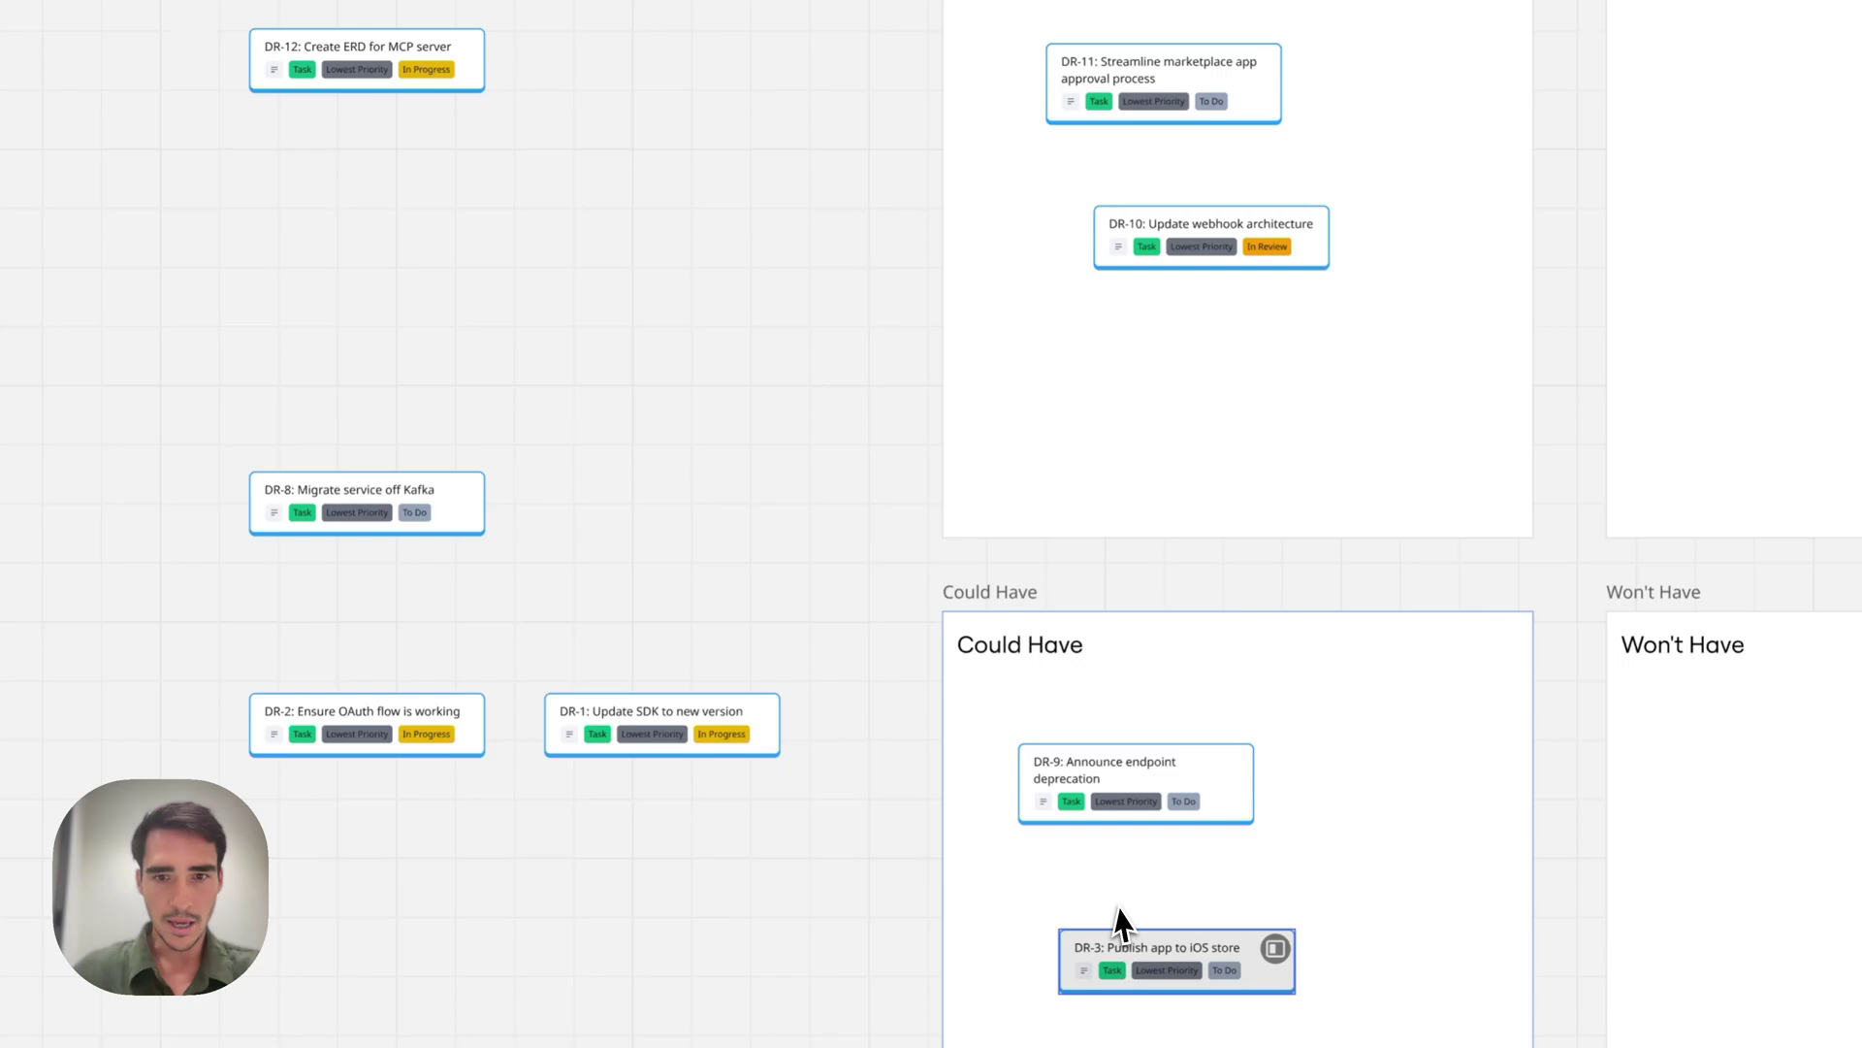
Place DR-1 in Won't Have, DR-2 in Must Have, and DR-12 and DR-8 in Should Have.
drag(743, 754, 1572, 748)
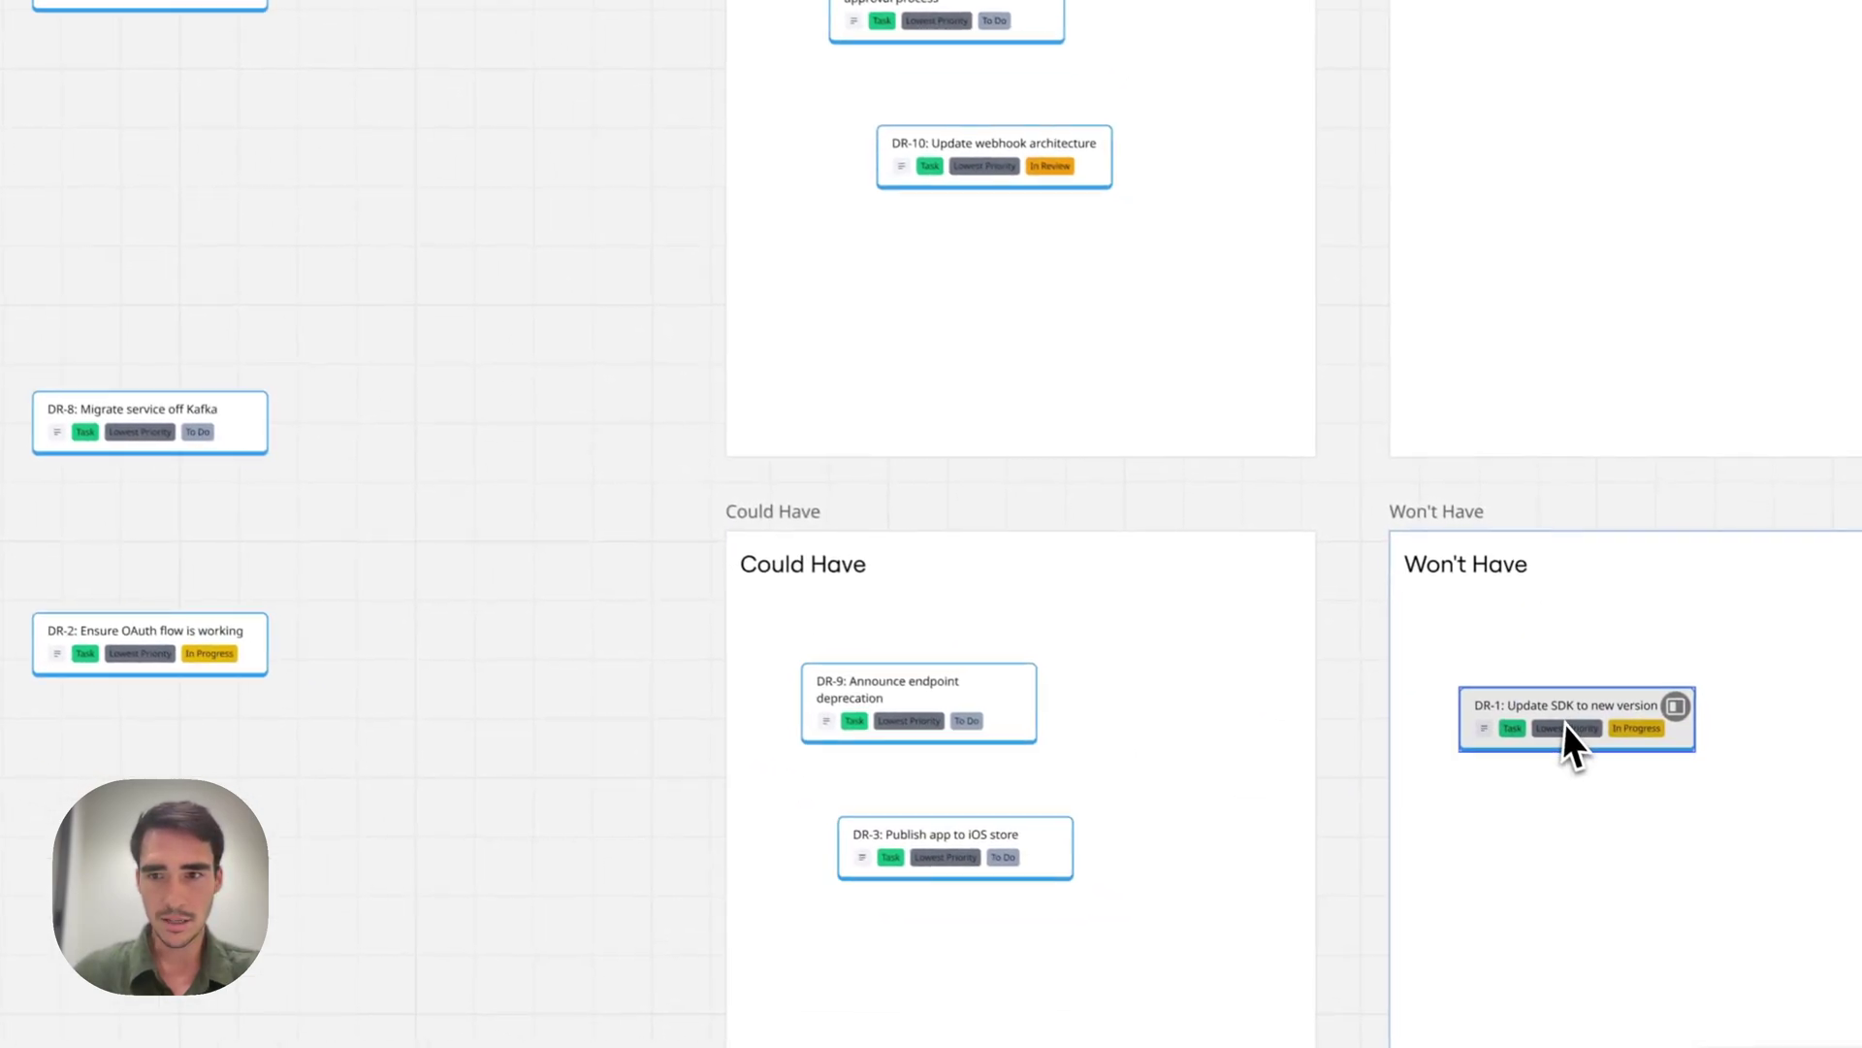
drag(351, 745, 1010, 611)
drag(131, 316, 1186, 346)
drag(1455, 412, 1857, 417)
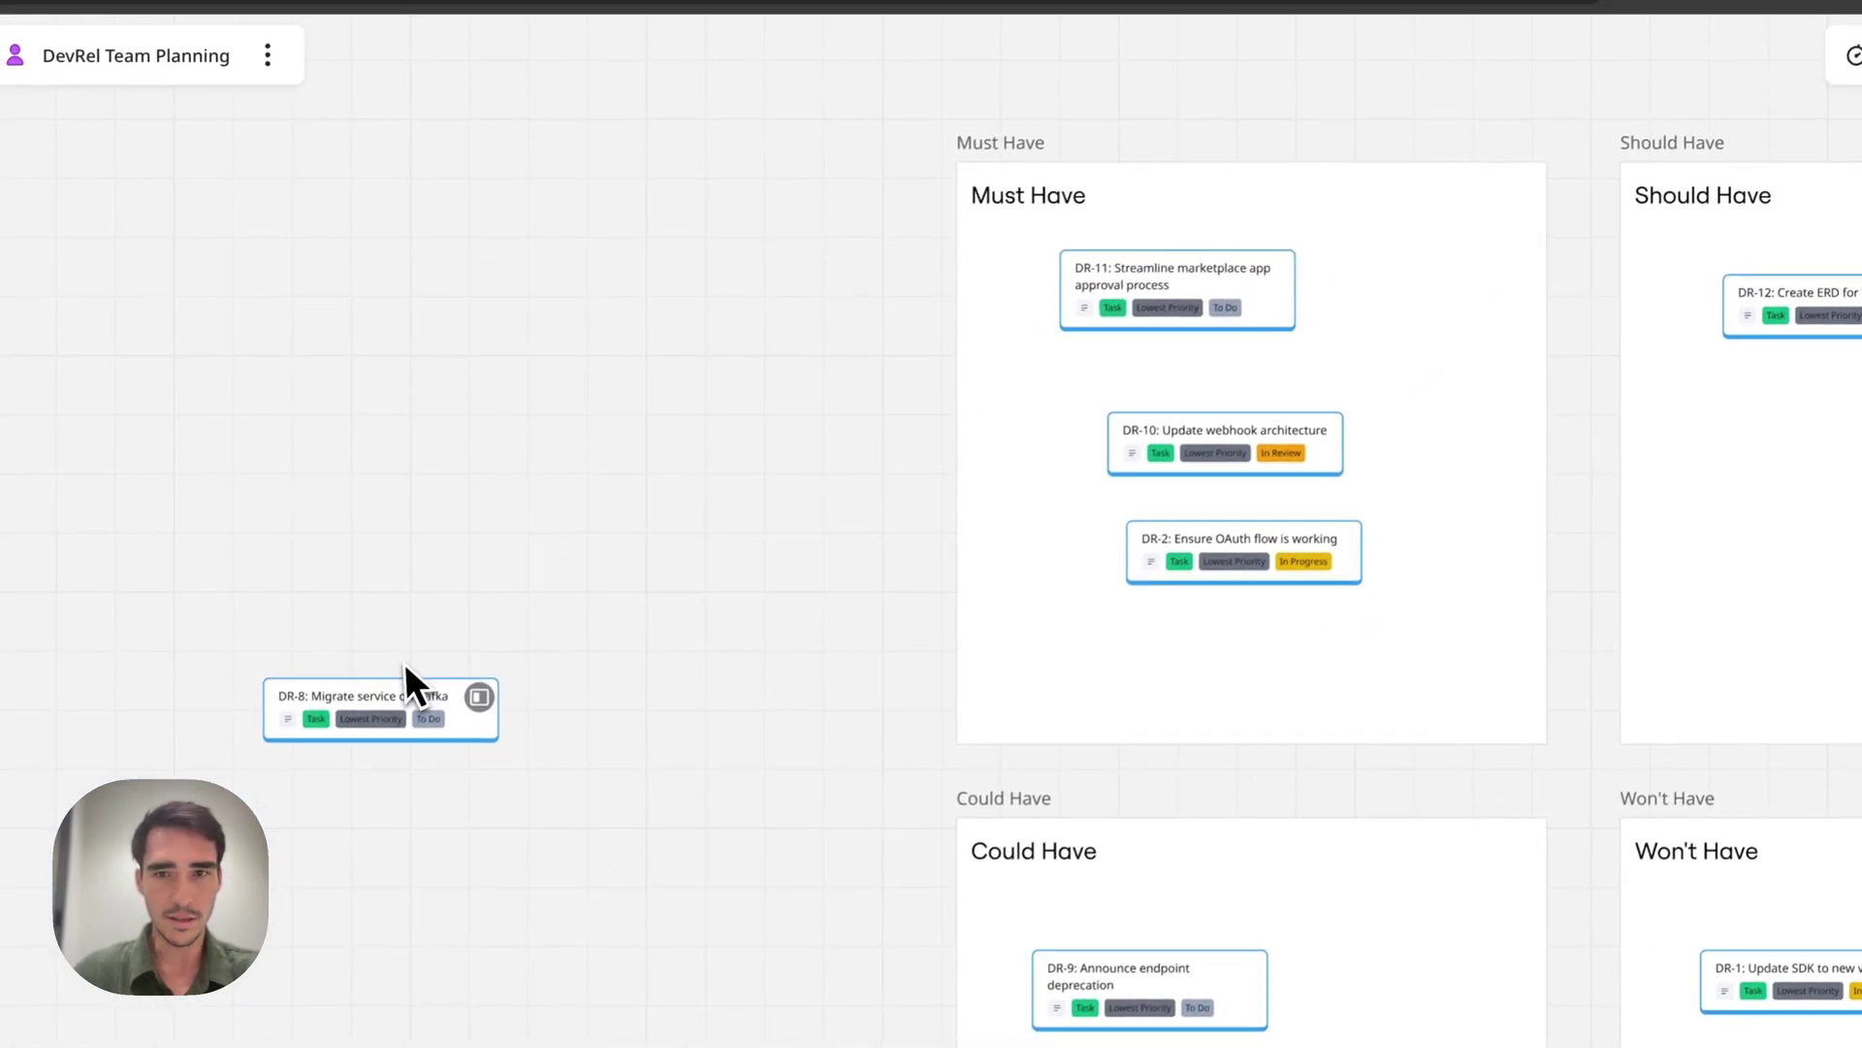
drag(406, 669, 1604, 478)
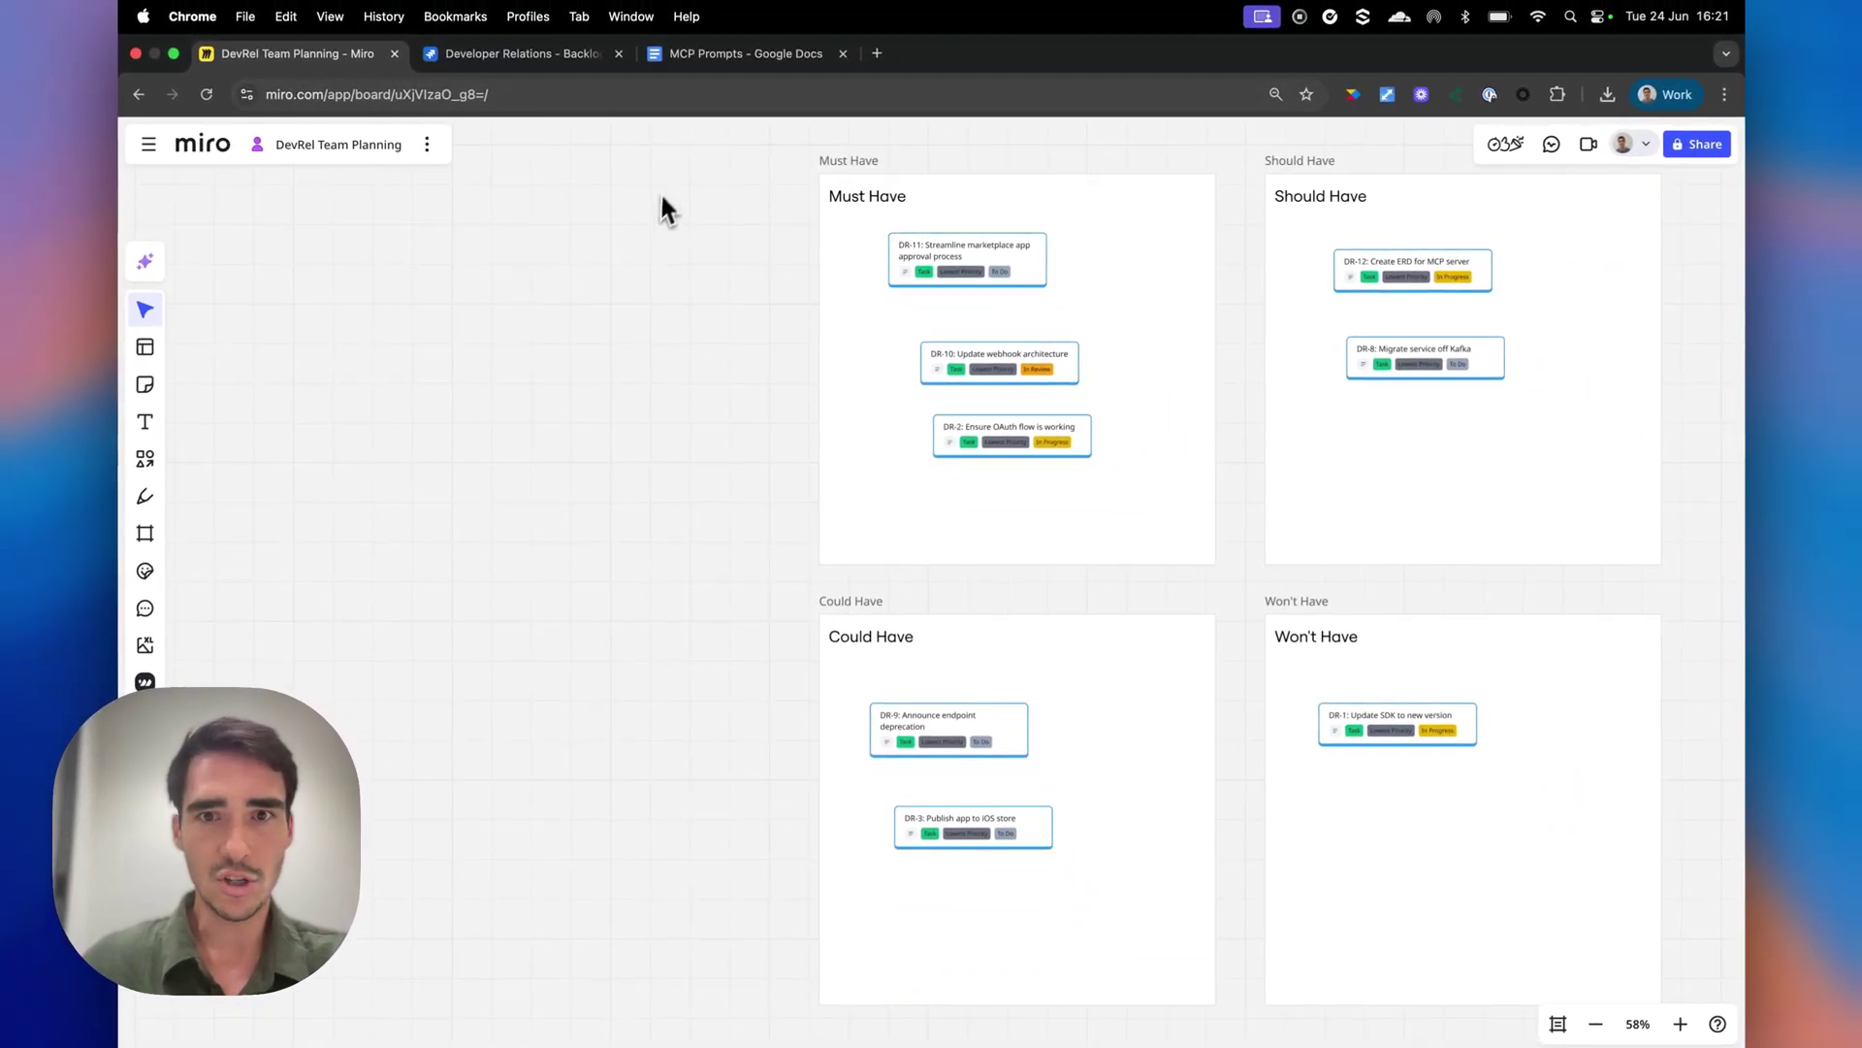
scroll(1472, 613, right, 2)
scroll(1473, 613, right, 2)
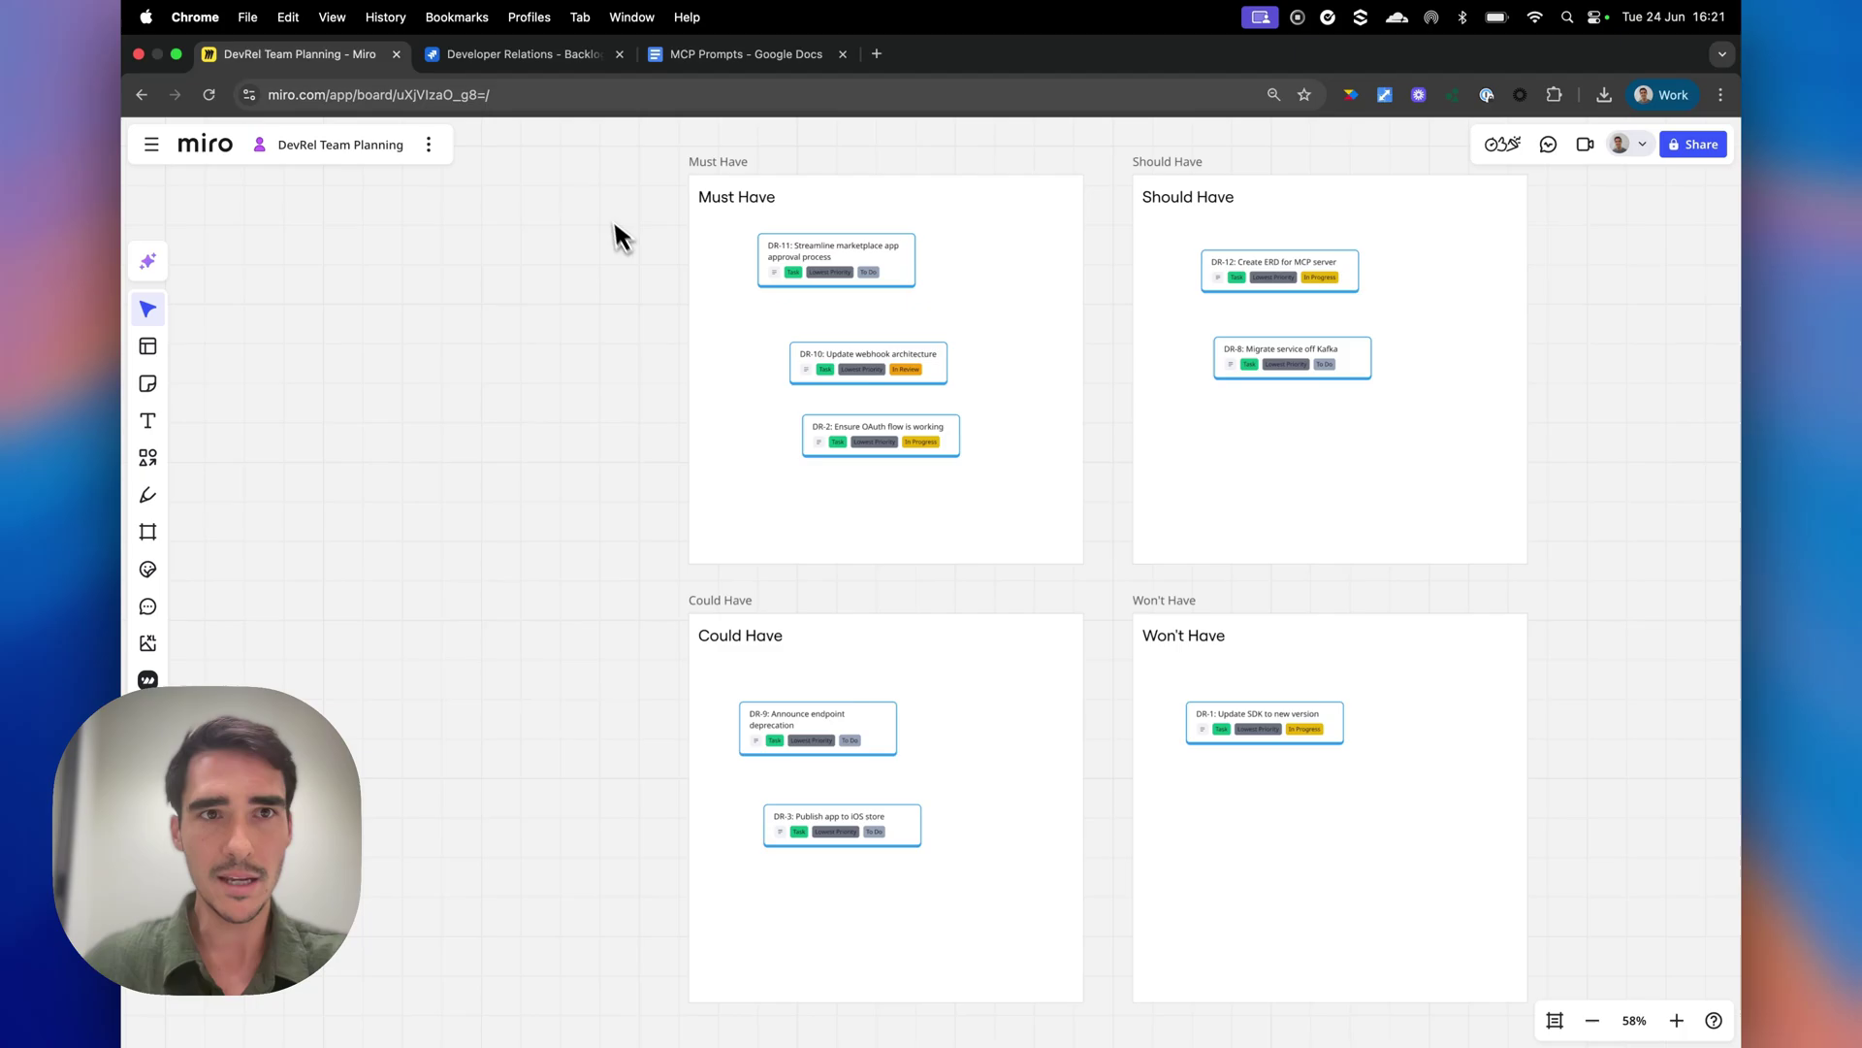
click(713, 55)
Delete the high-value, low-effort sentence from the second prompt and select the trimmed paragraph.
drag(611, 476, 437, 412)
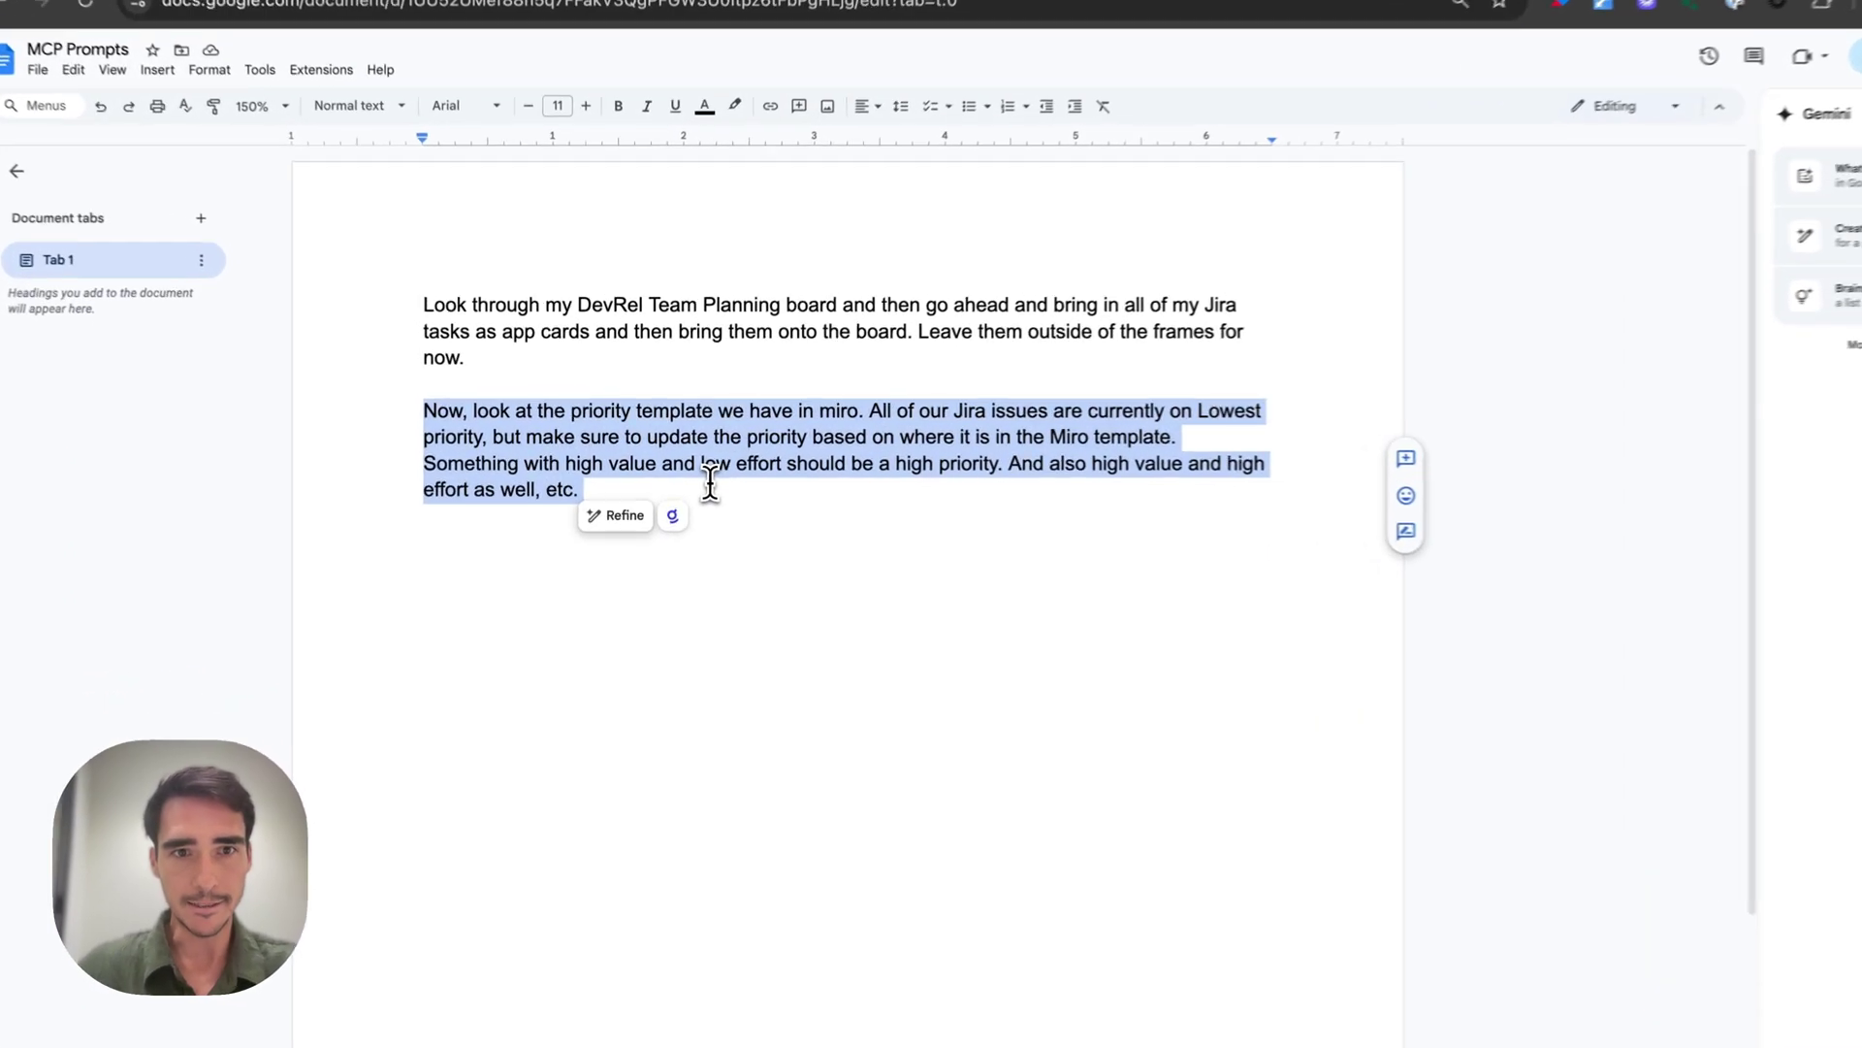
drag(714, 474, 758, 439)
key(BackSpace)
drag(1044, 574, 1257, 506)
key(super+c)
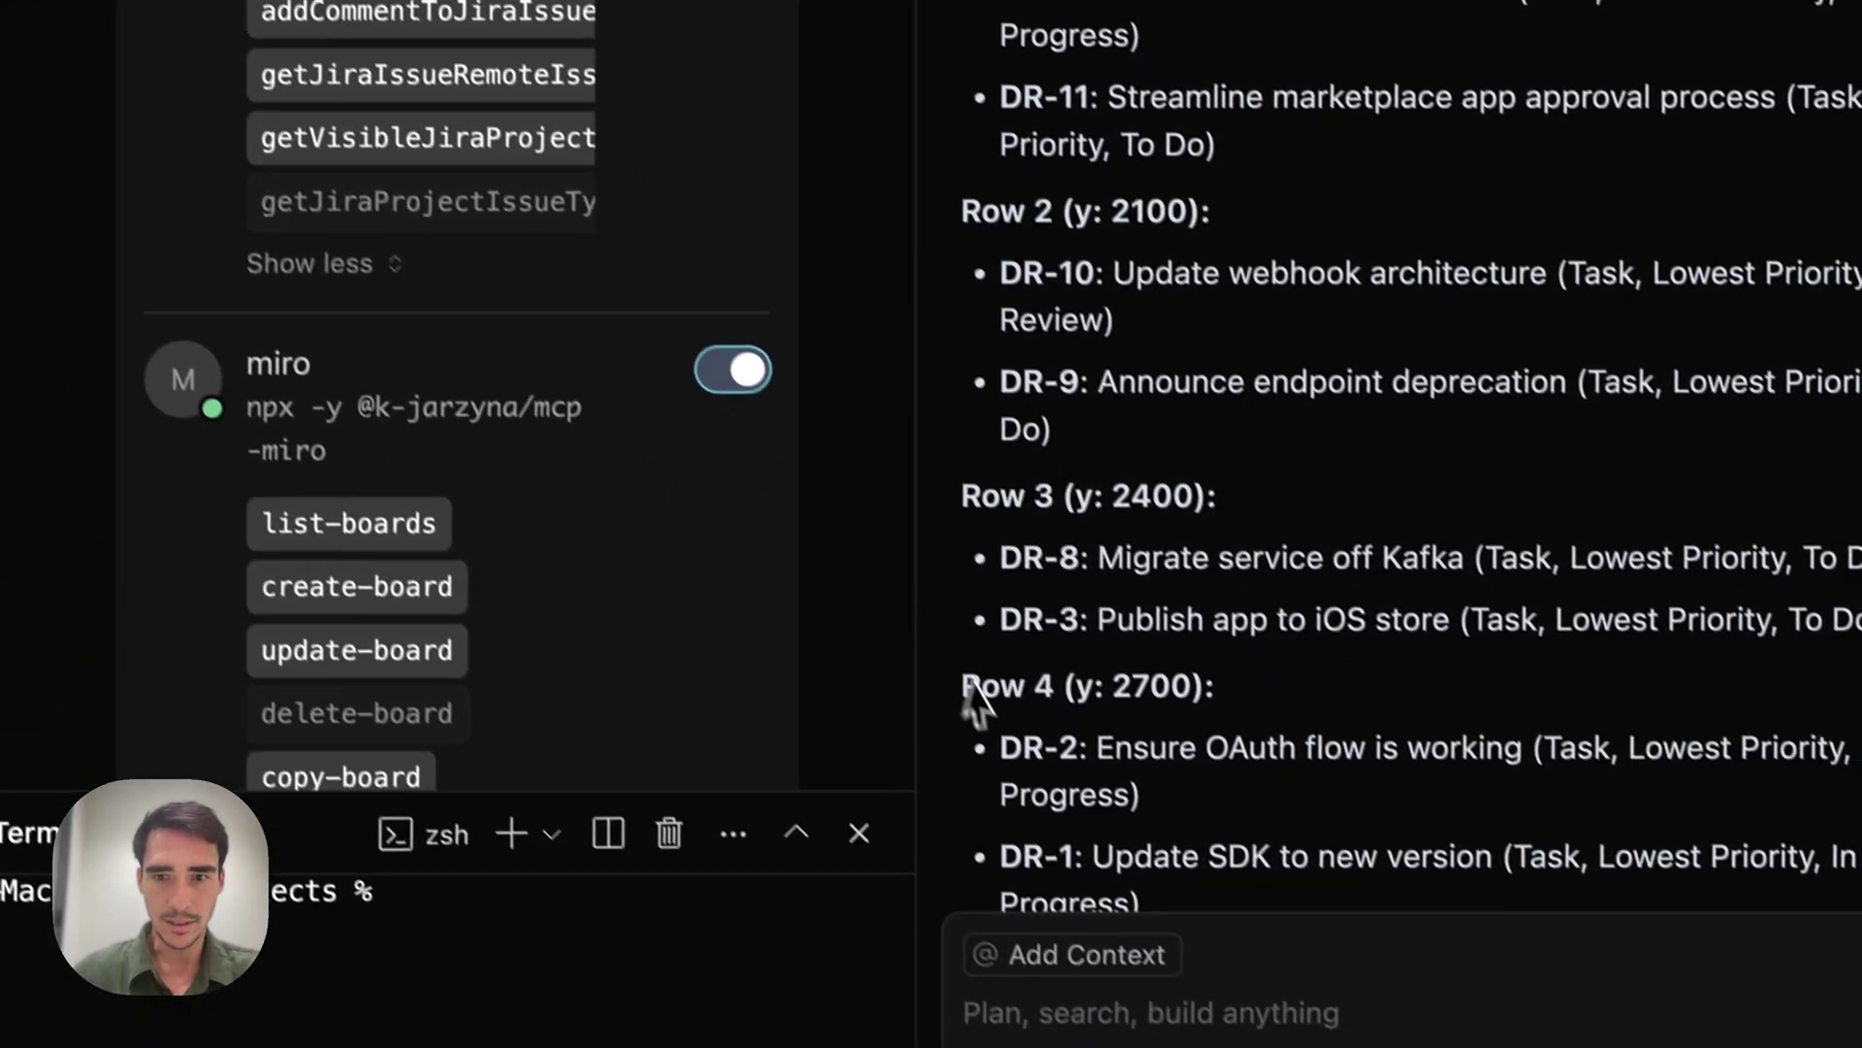
Paste and send the prompt asking the agent to set Jira priorities from the MoSCoW frames.
click(1177, 944)
key(super+v)
key(Return)
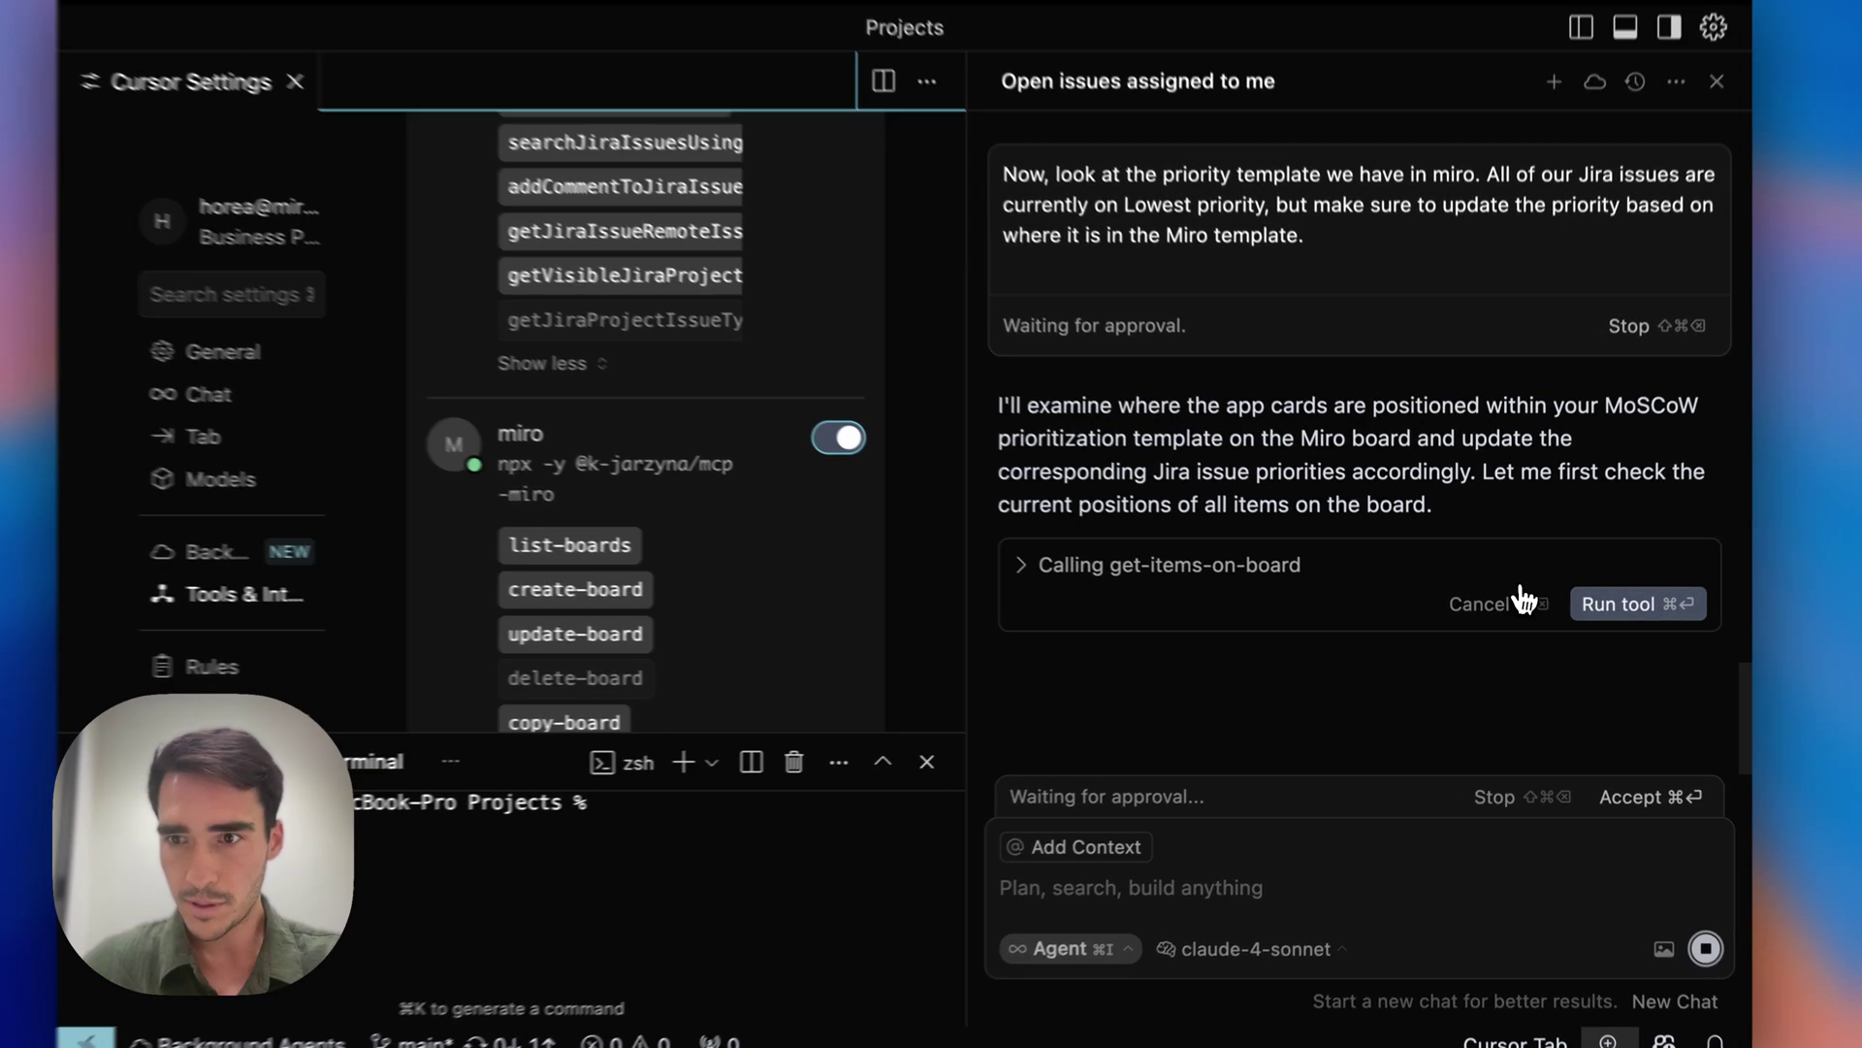
Approve the agent's get-items-on-board call and its first editJiraIssue priority changes.
click(1633, 608)
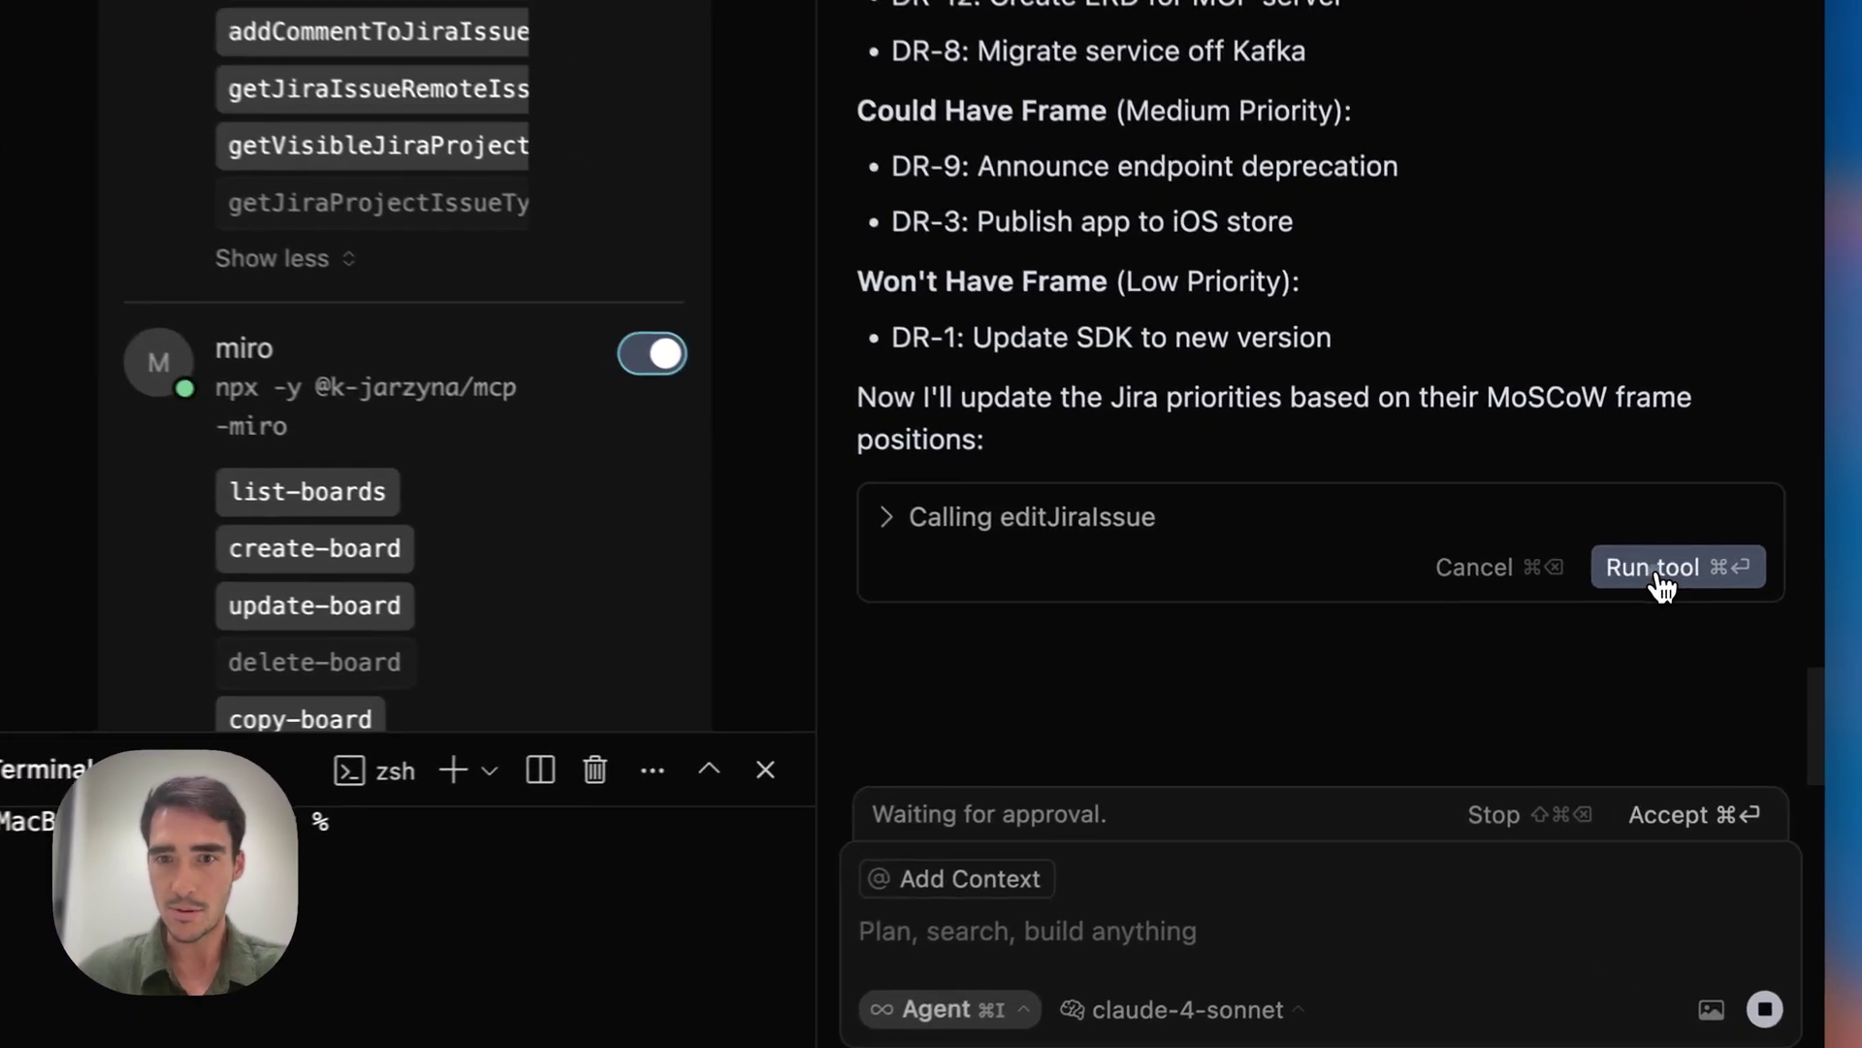
click(1633, 608)
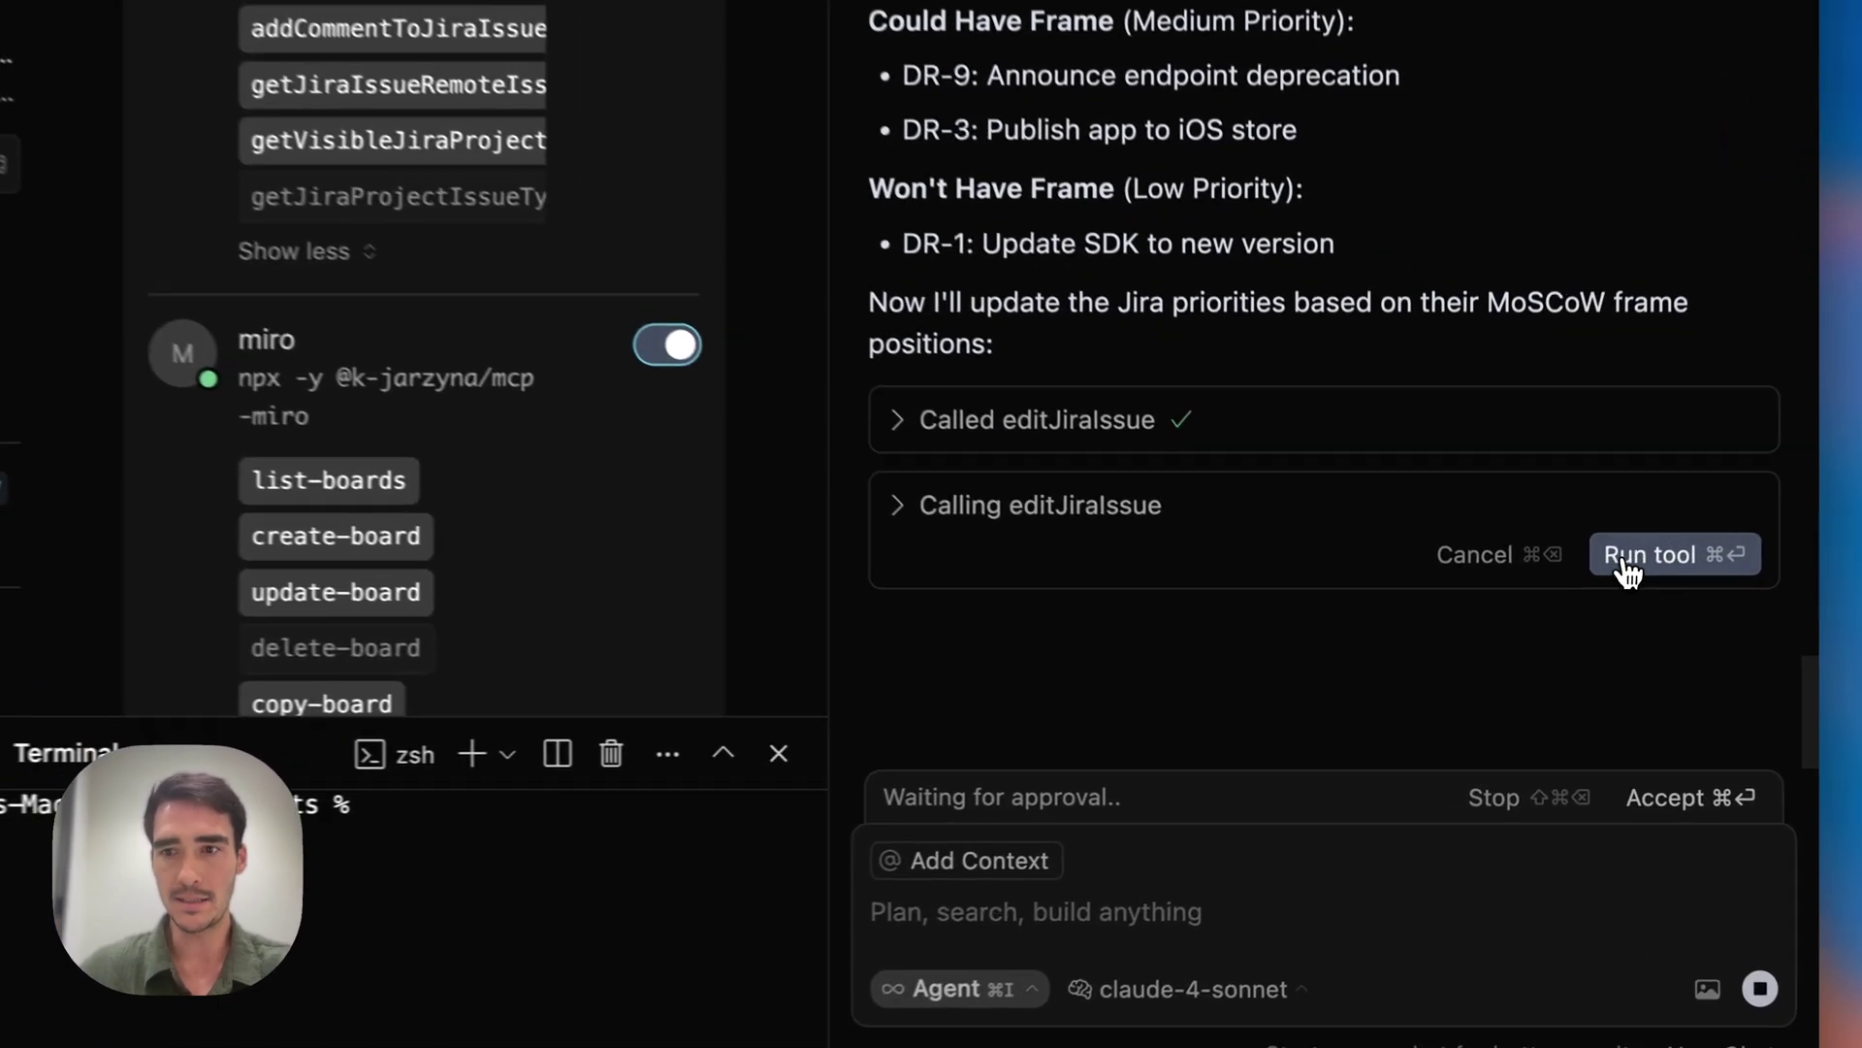
click(1602, 610)
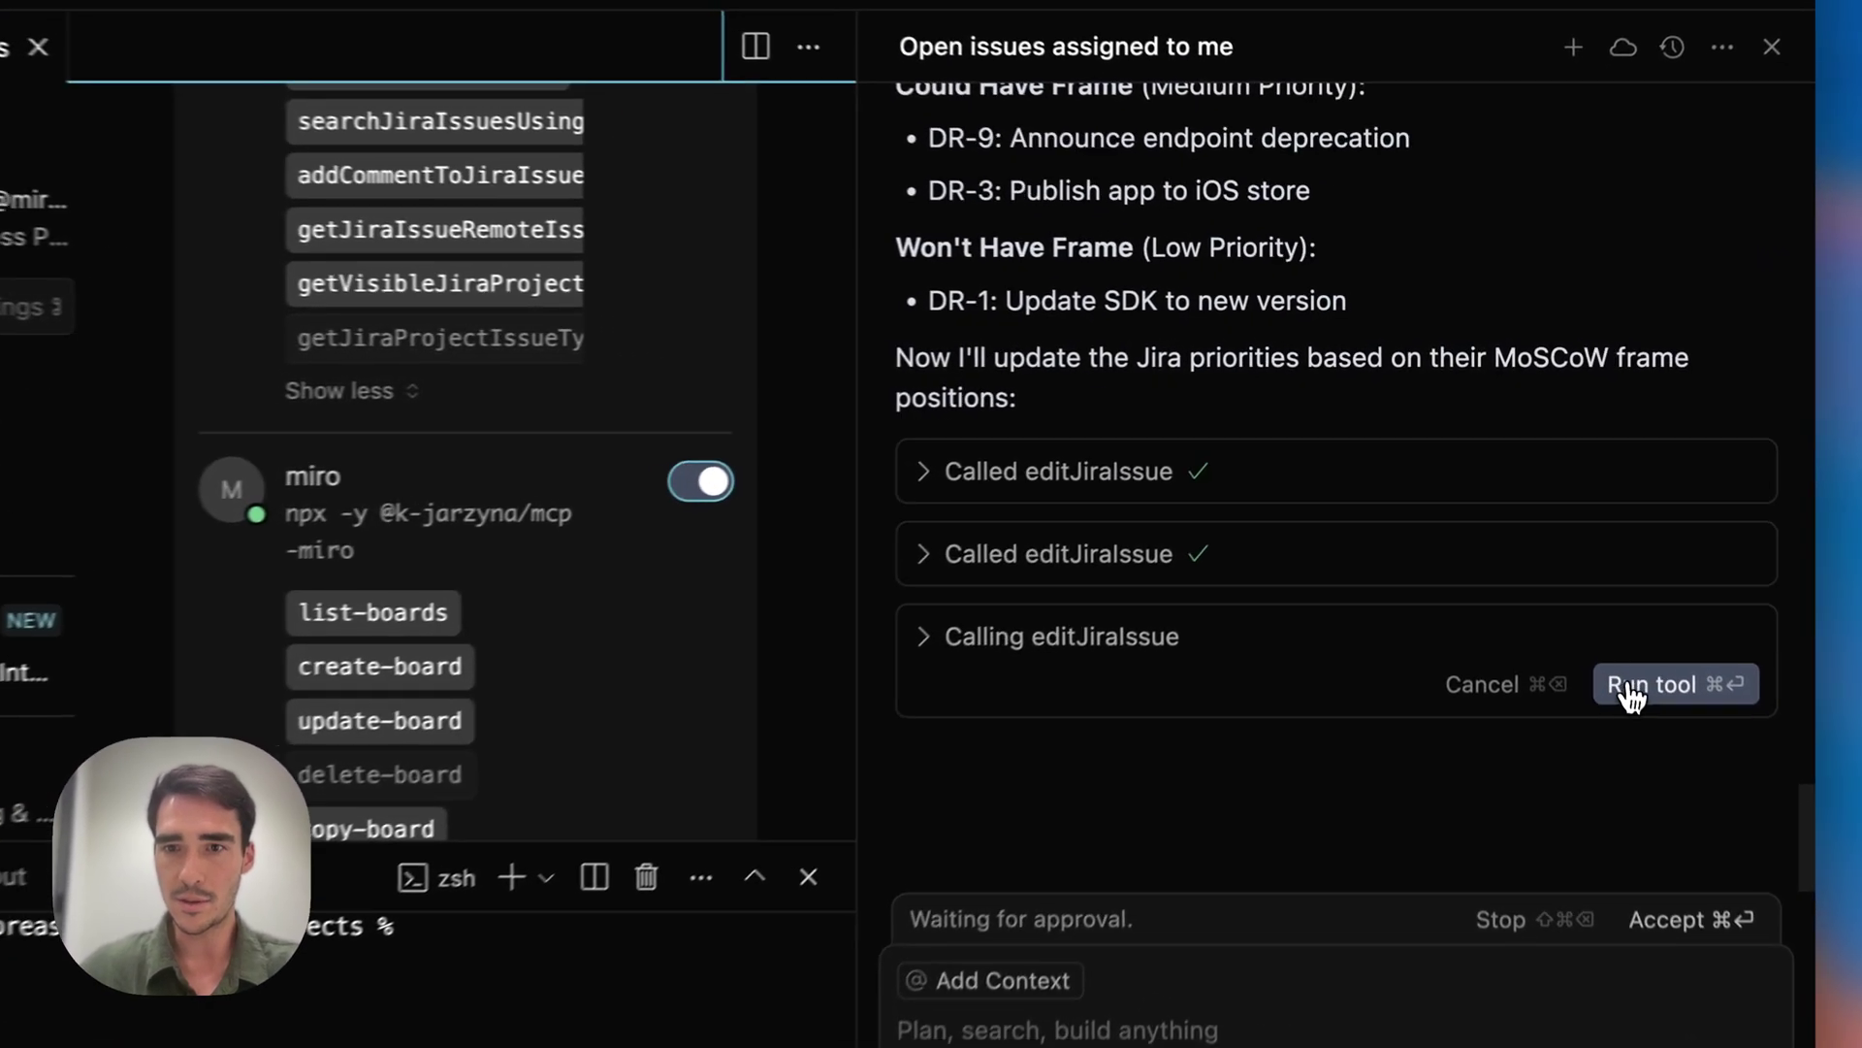
click(1609, 607)
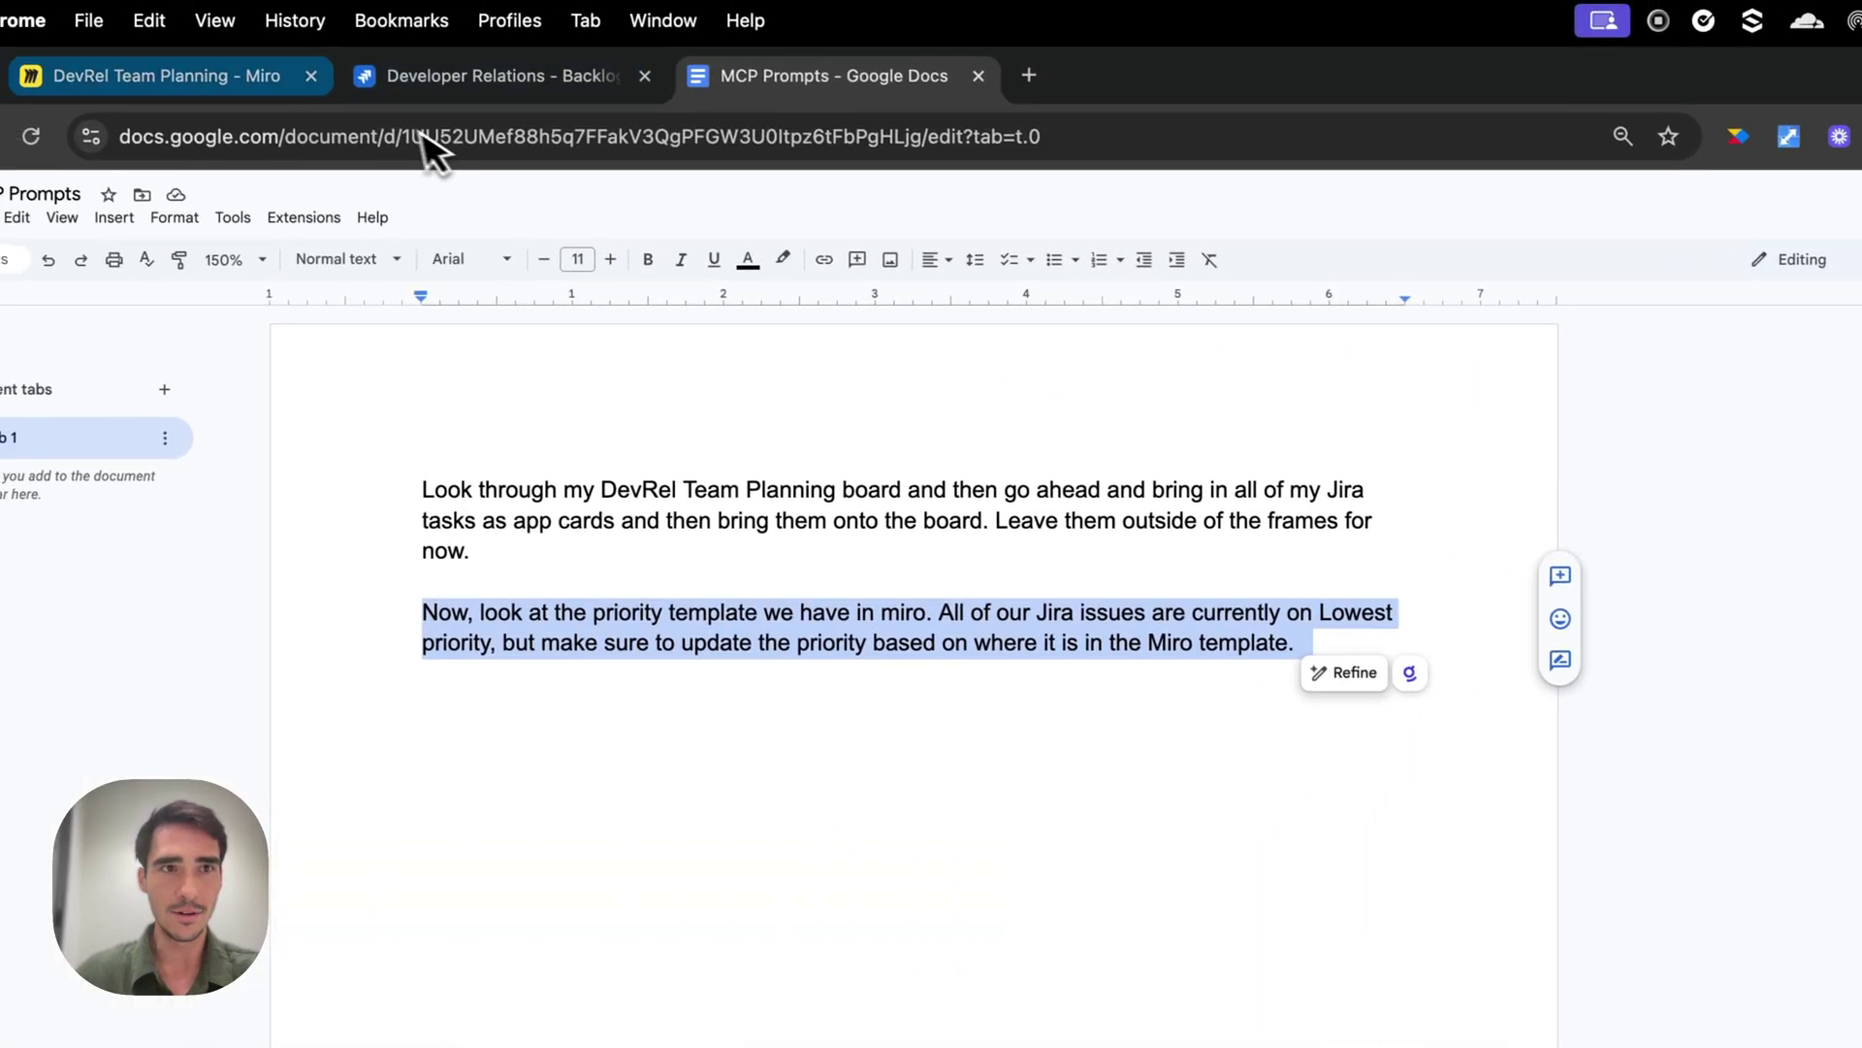
Reload the Jira backlog, compare priorities against the Miro frames, and approve another priority edit.
click(458, 82)
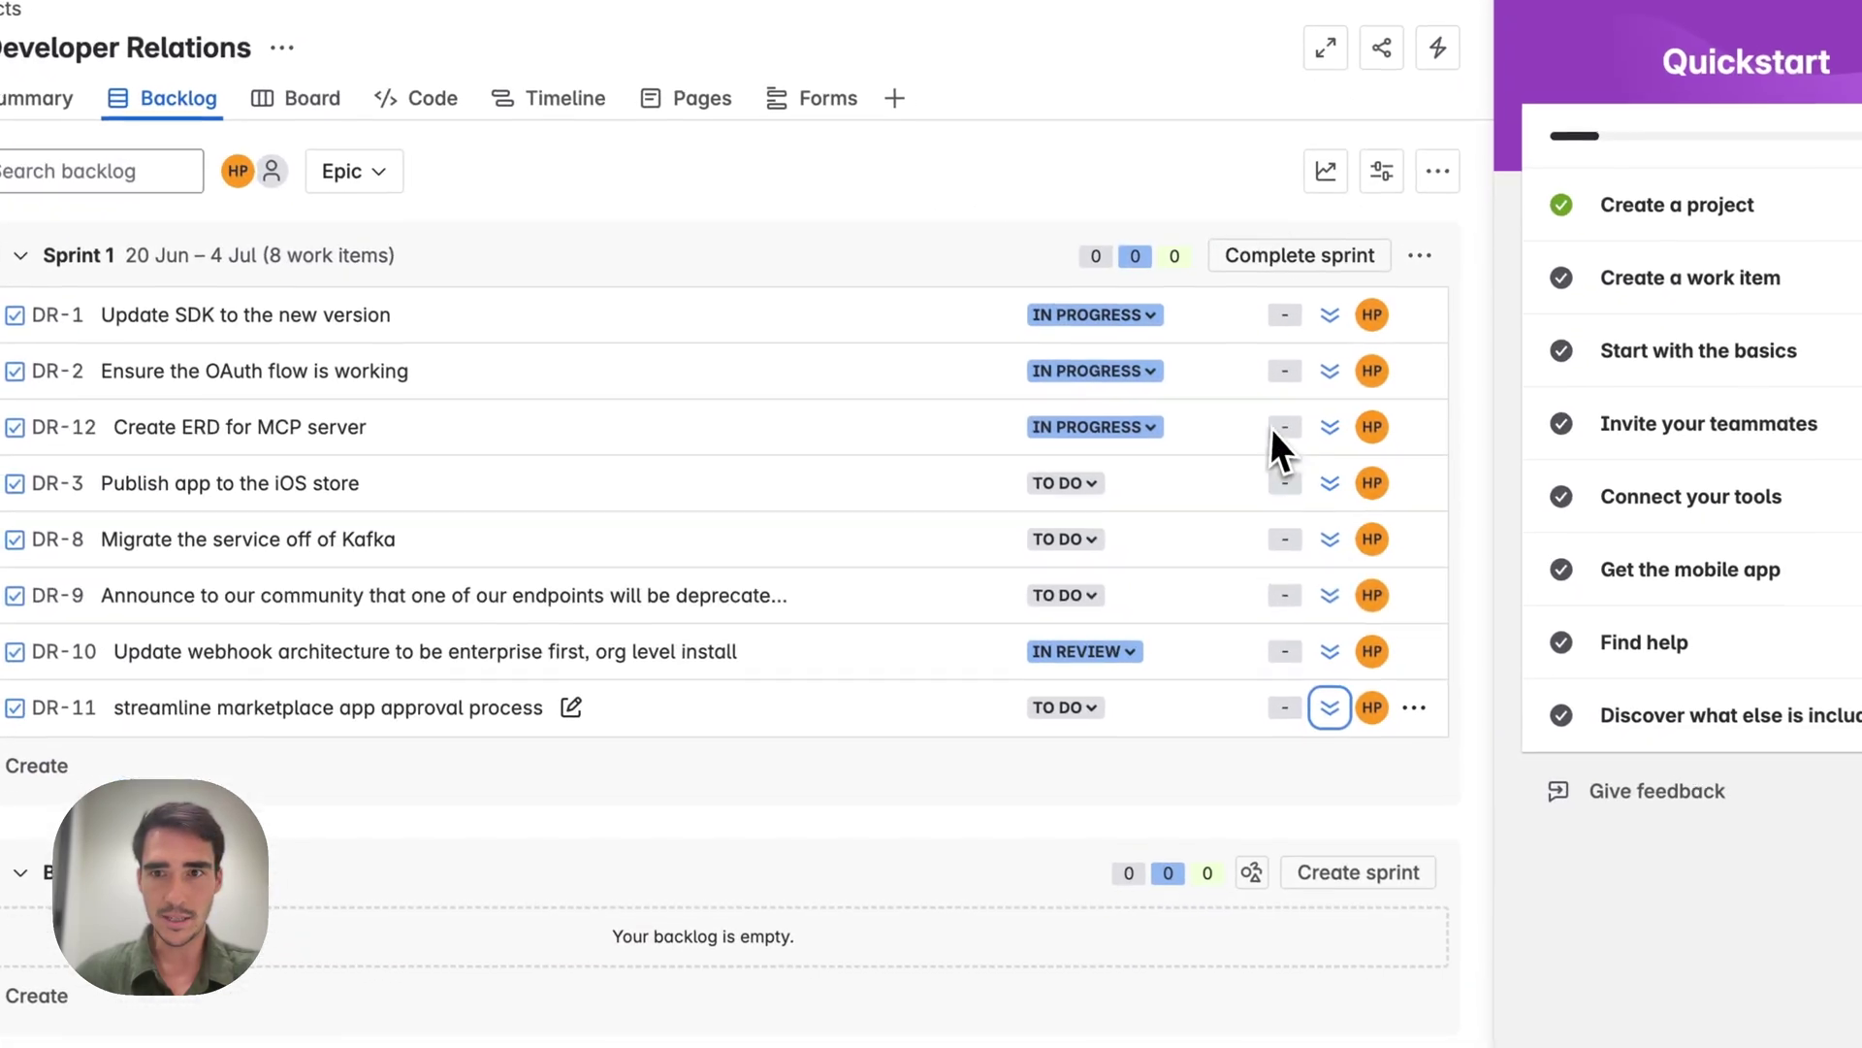
key(super+r)
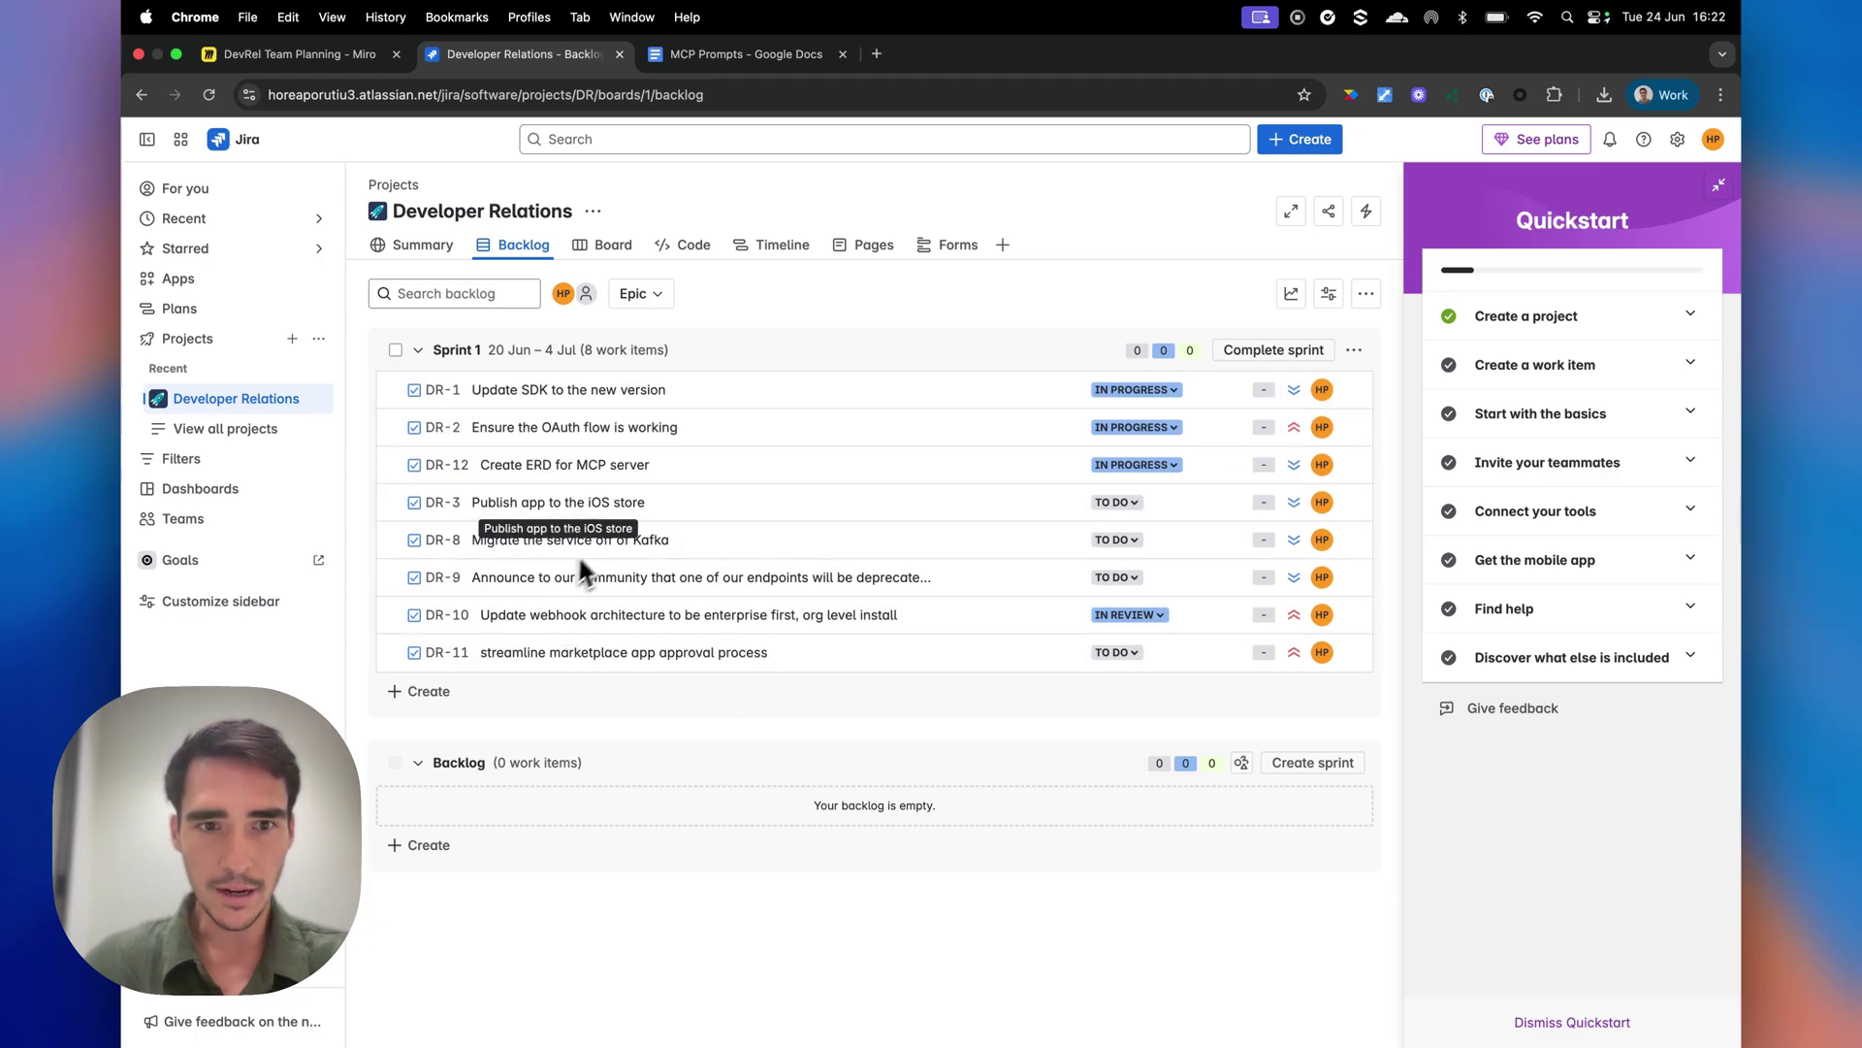
click(288, 53)
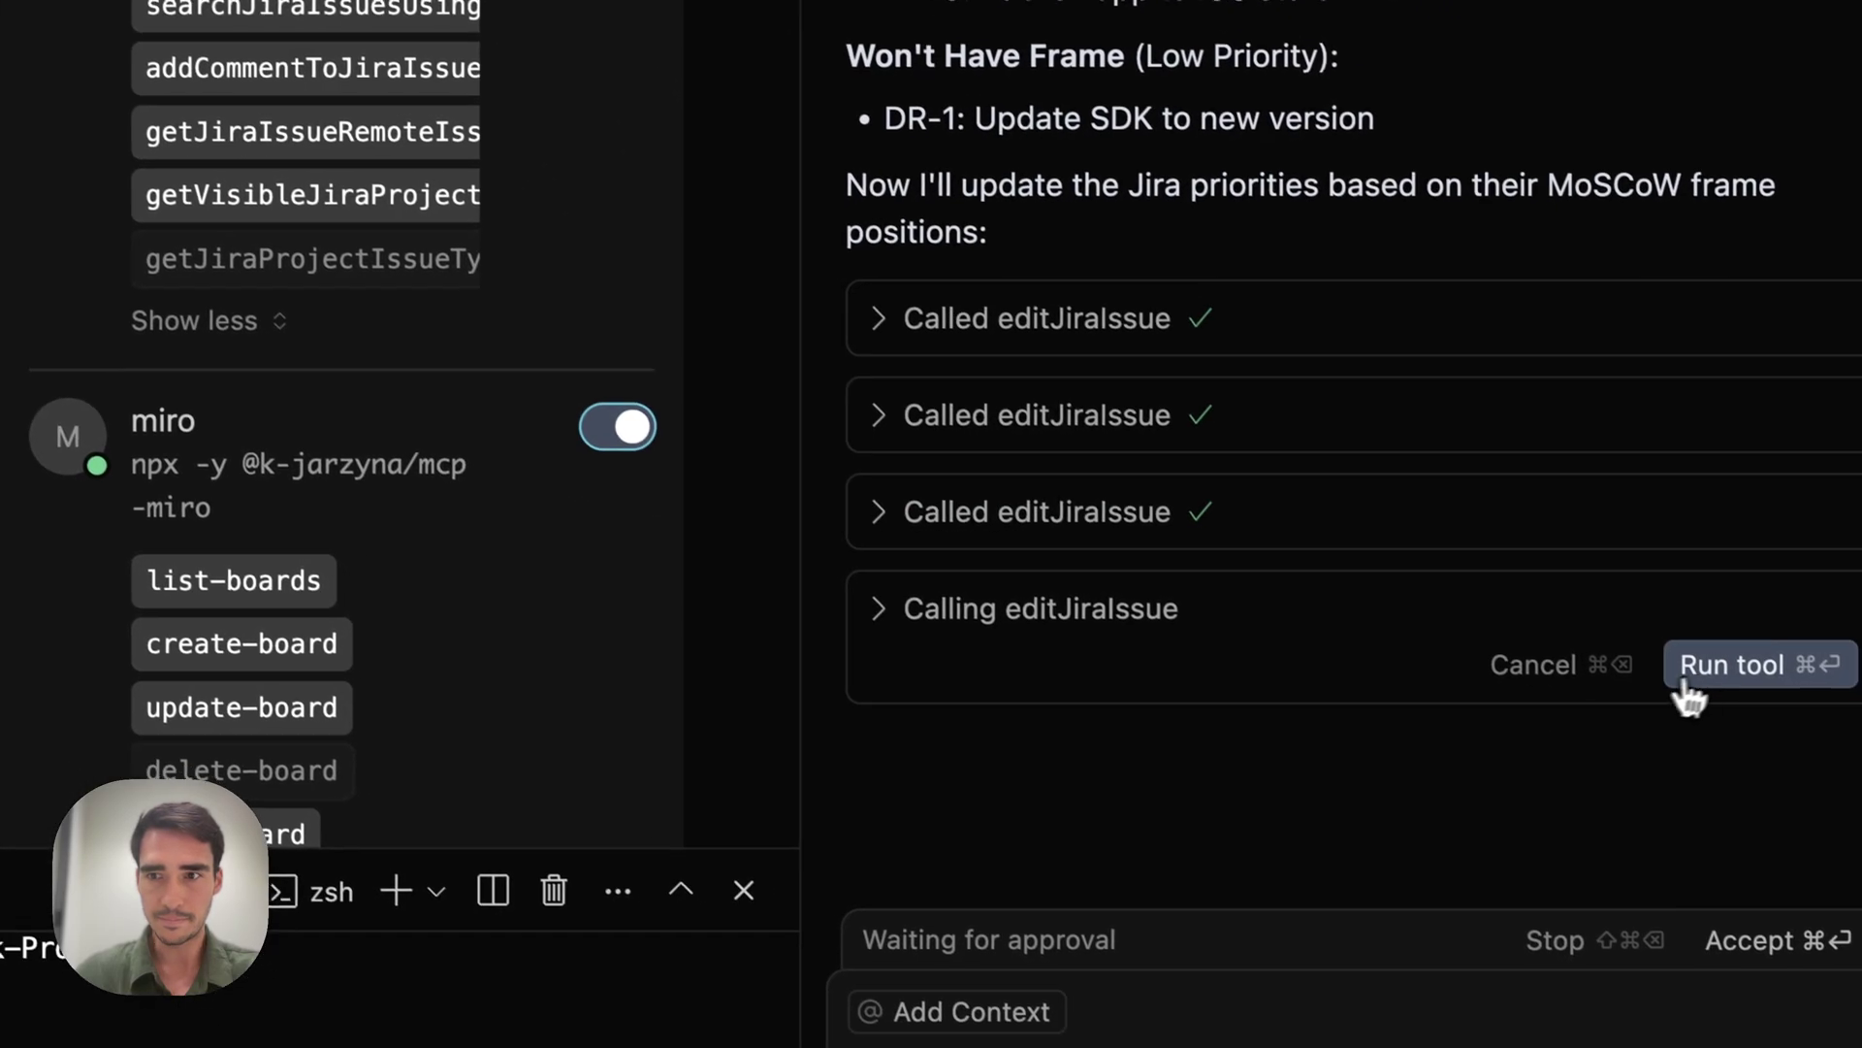
click(1683, 679)
key(ctrl+Left)
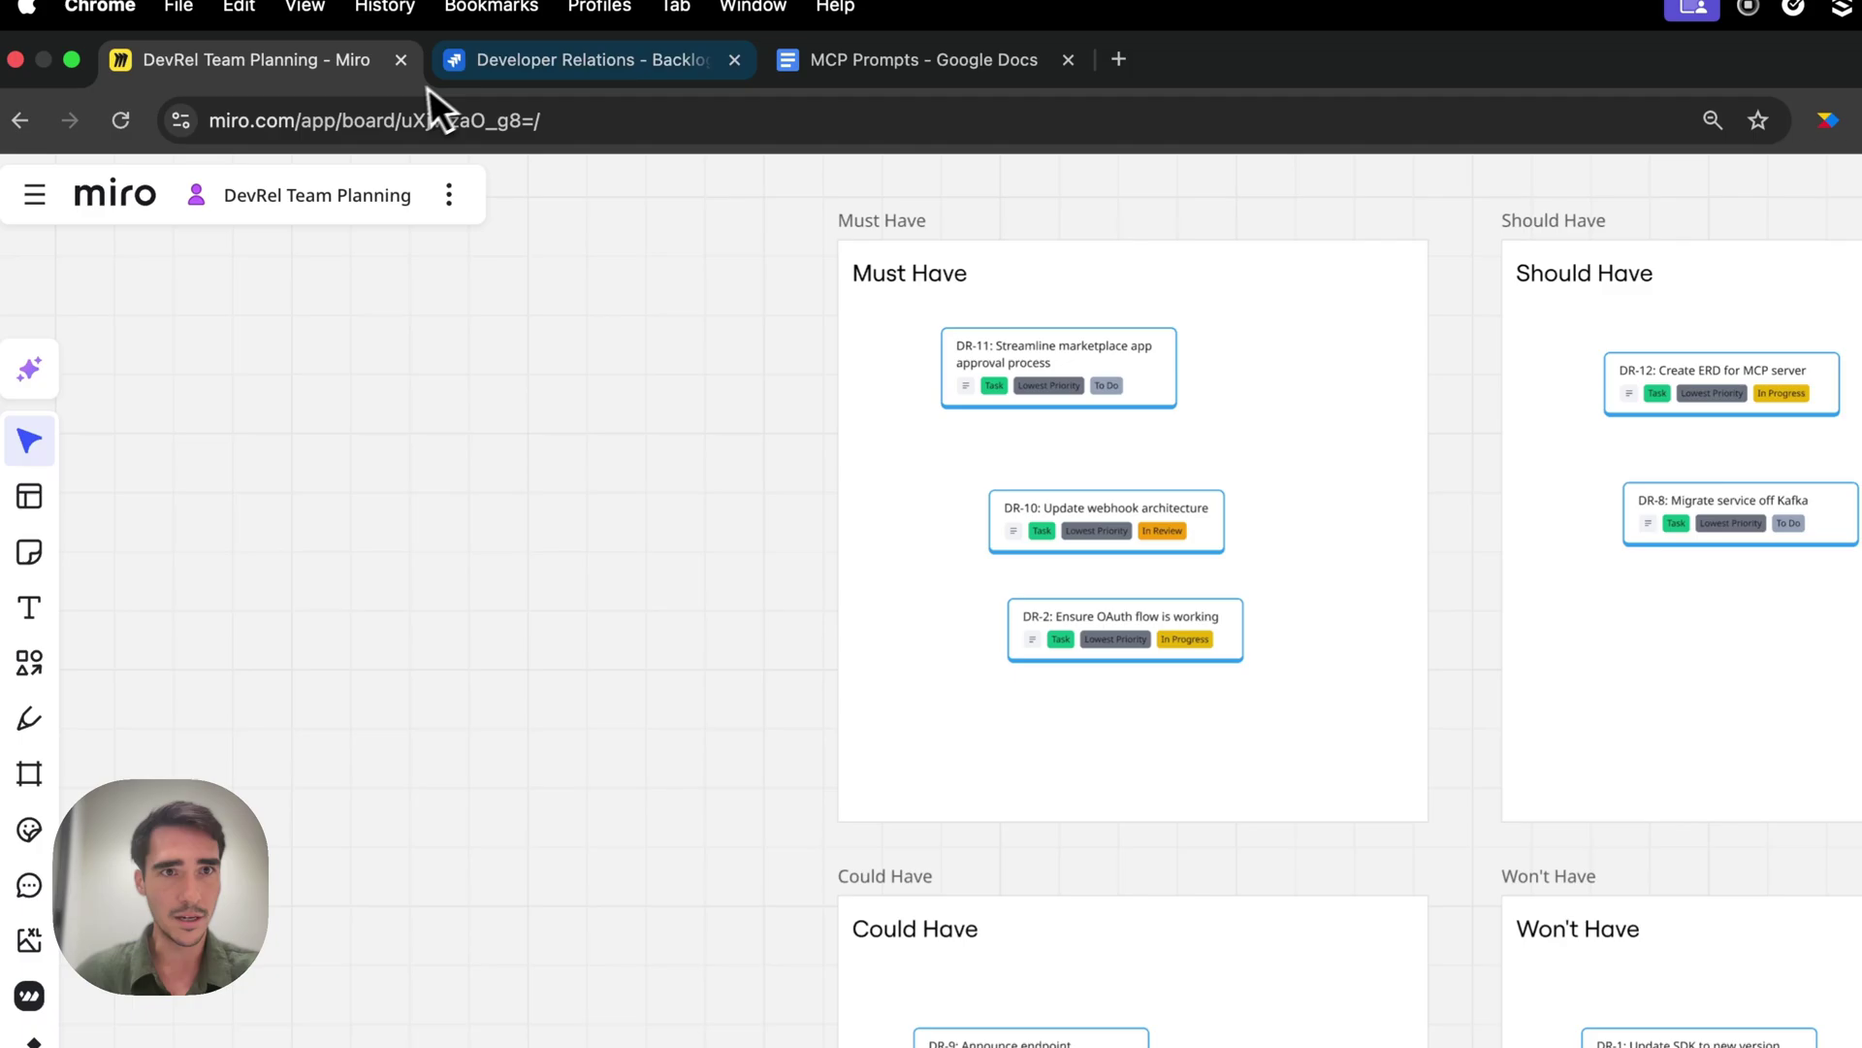
click(570, 66)
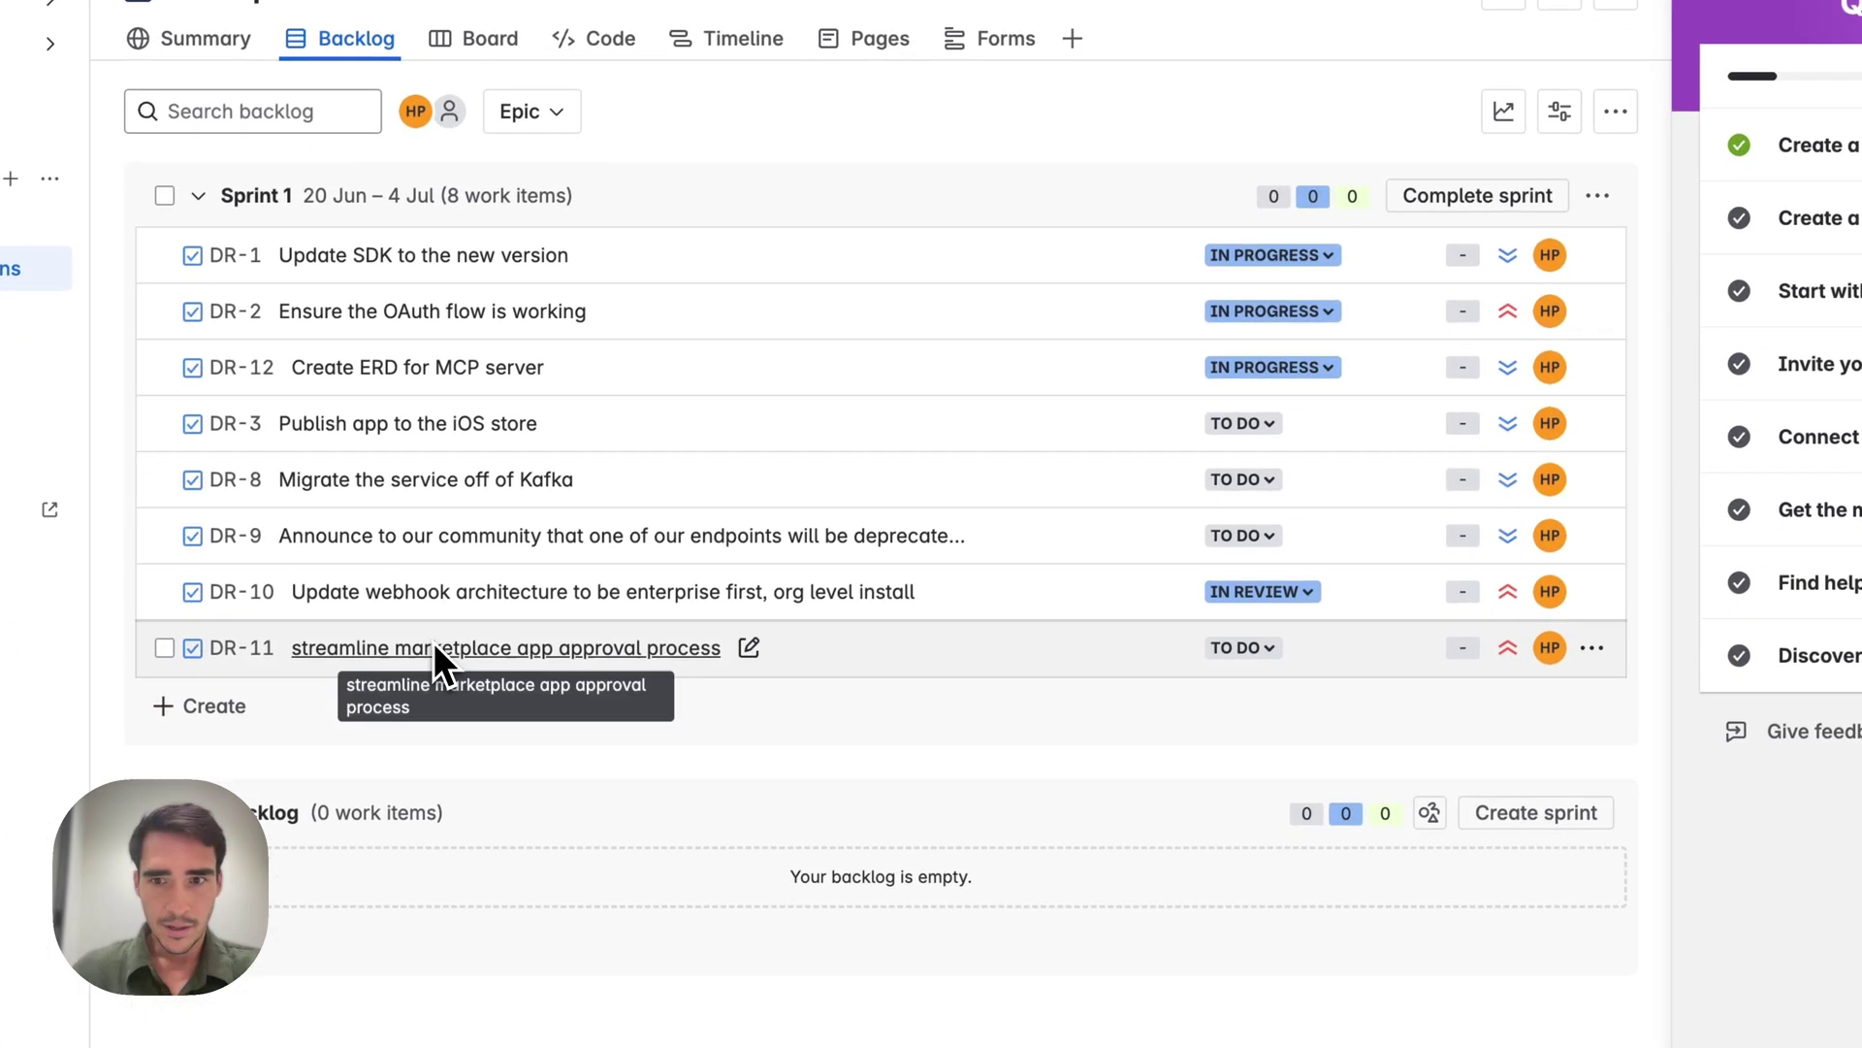
key(ctrl+Right)
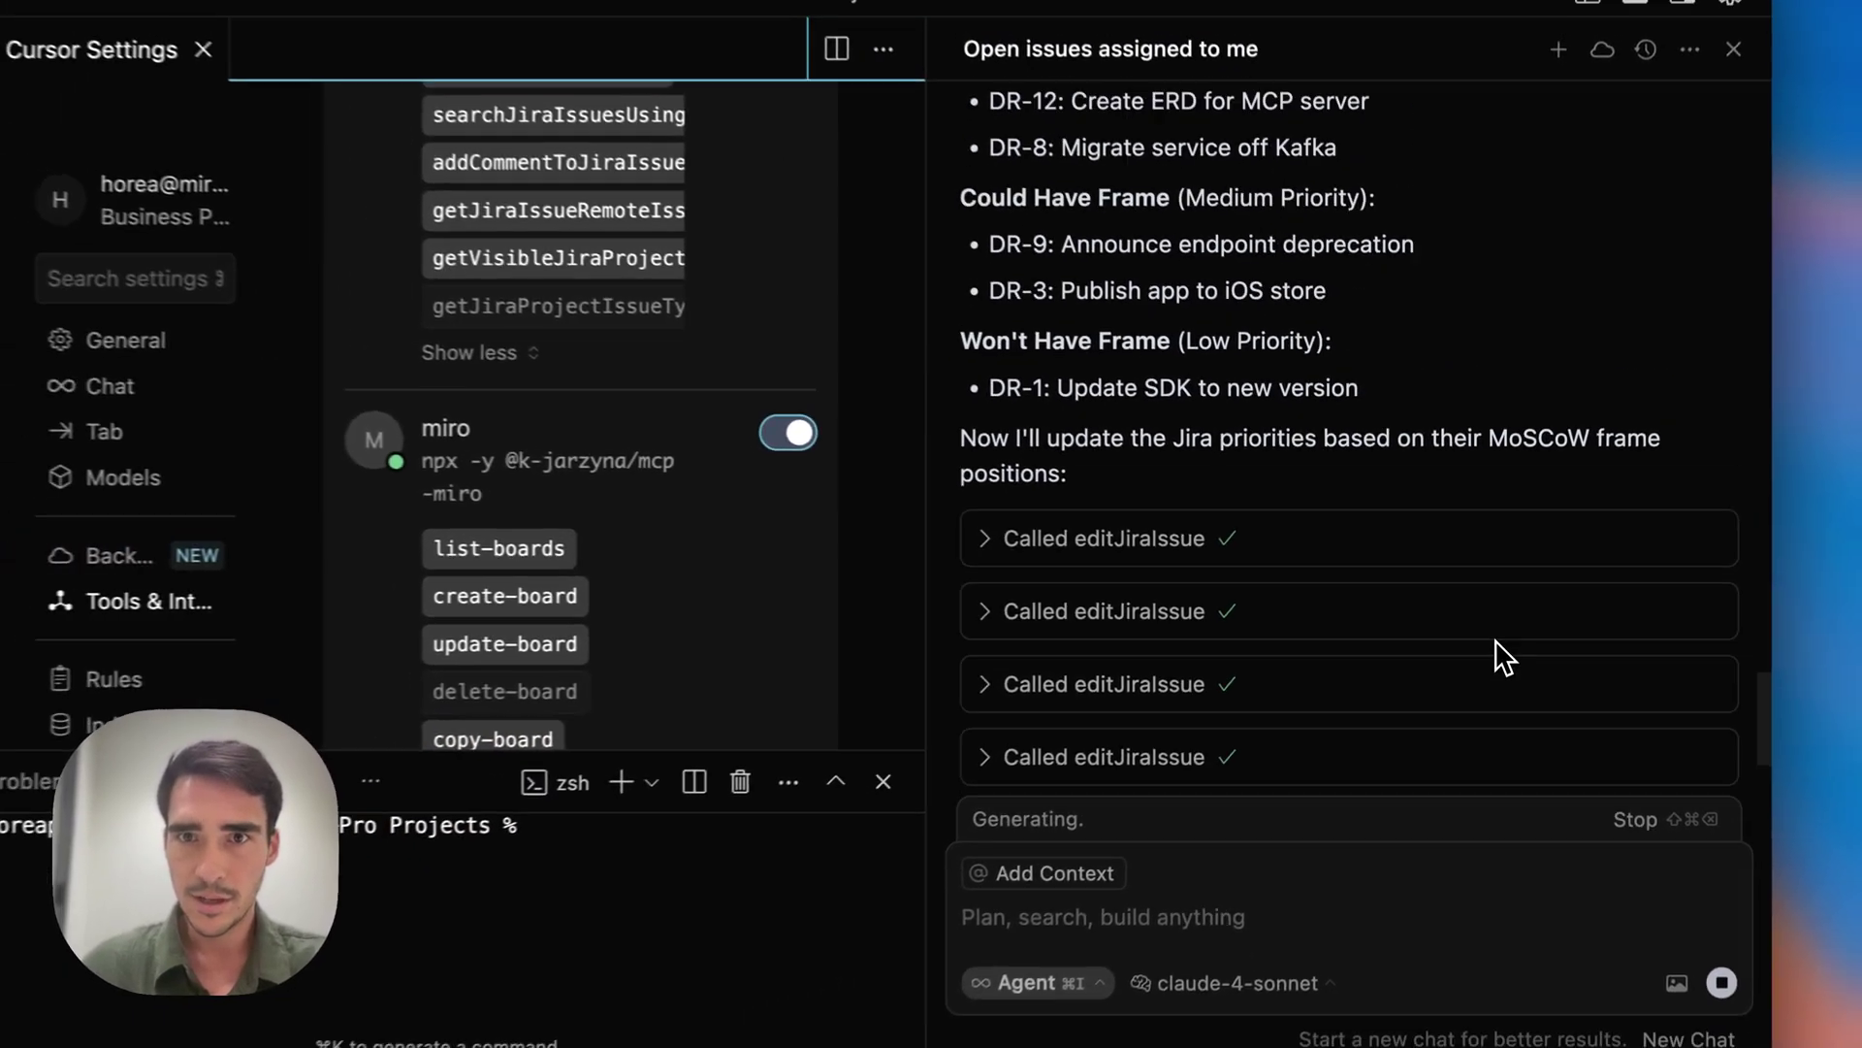
Approve two more pending editJiraIssue priority changes in the agent chat.
scroll(1502, 688, up, 5)
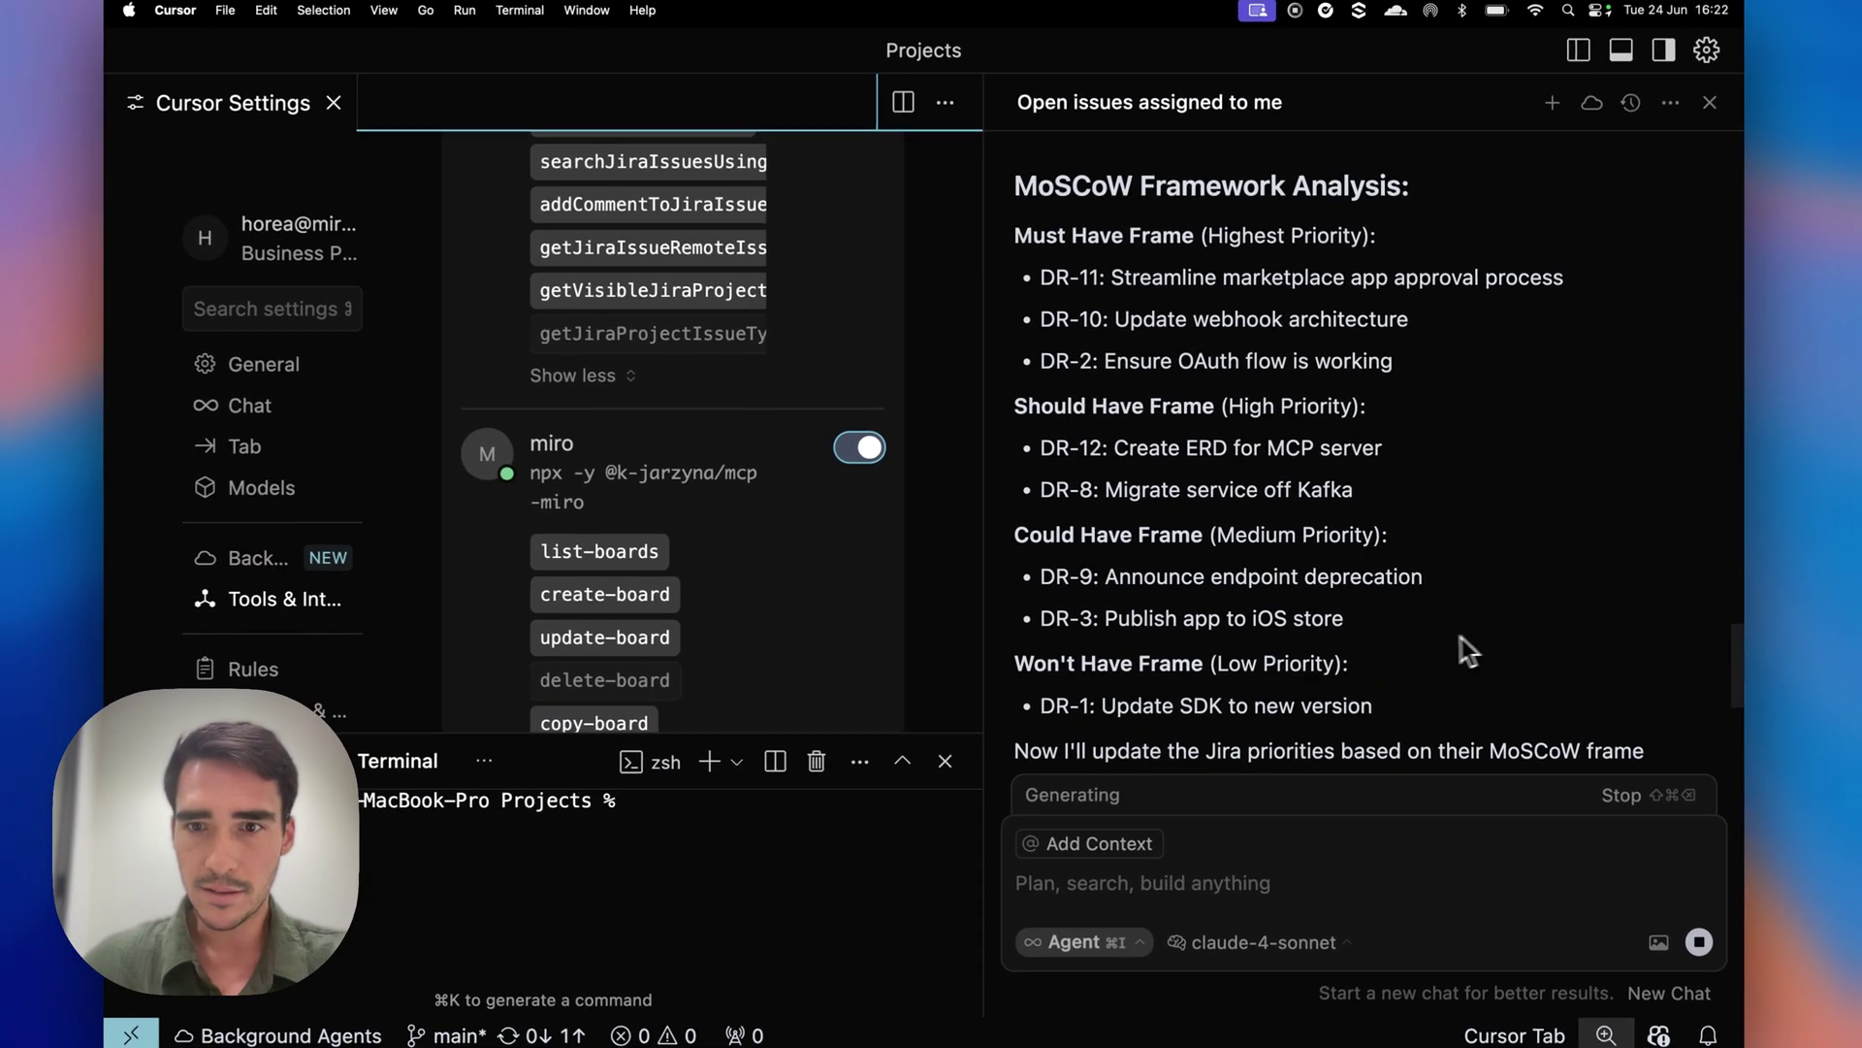
scroll(1242, 703, down, 8)
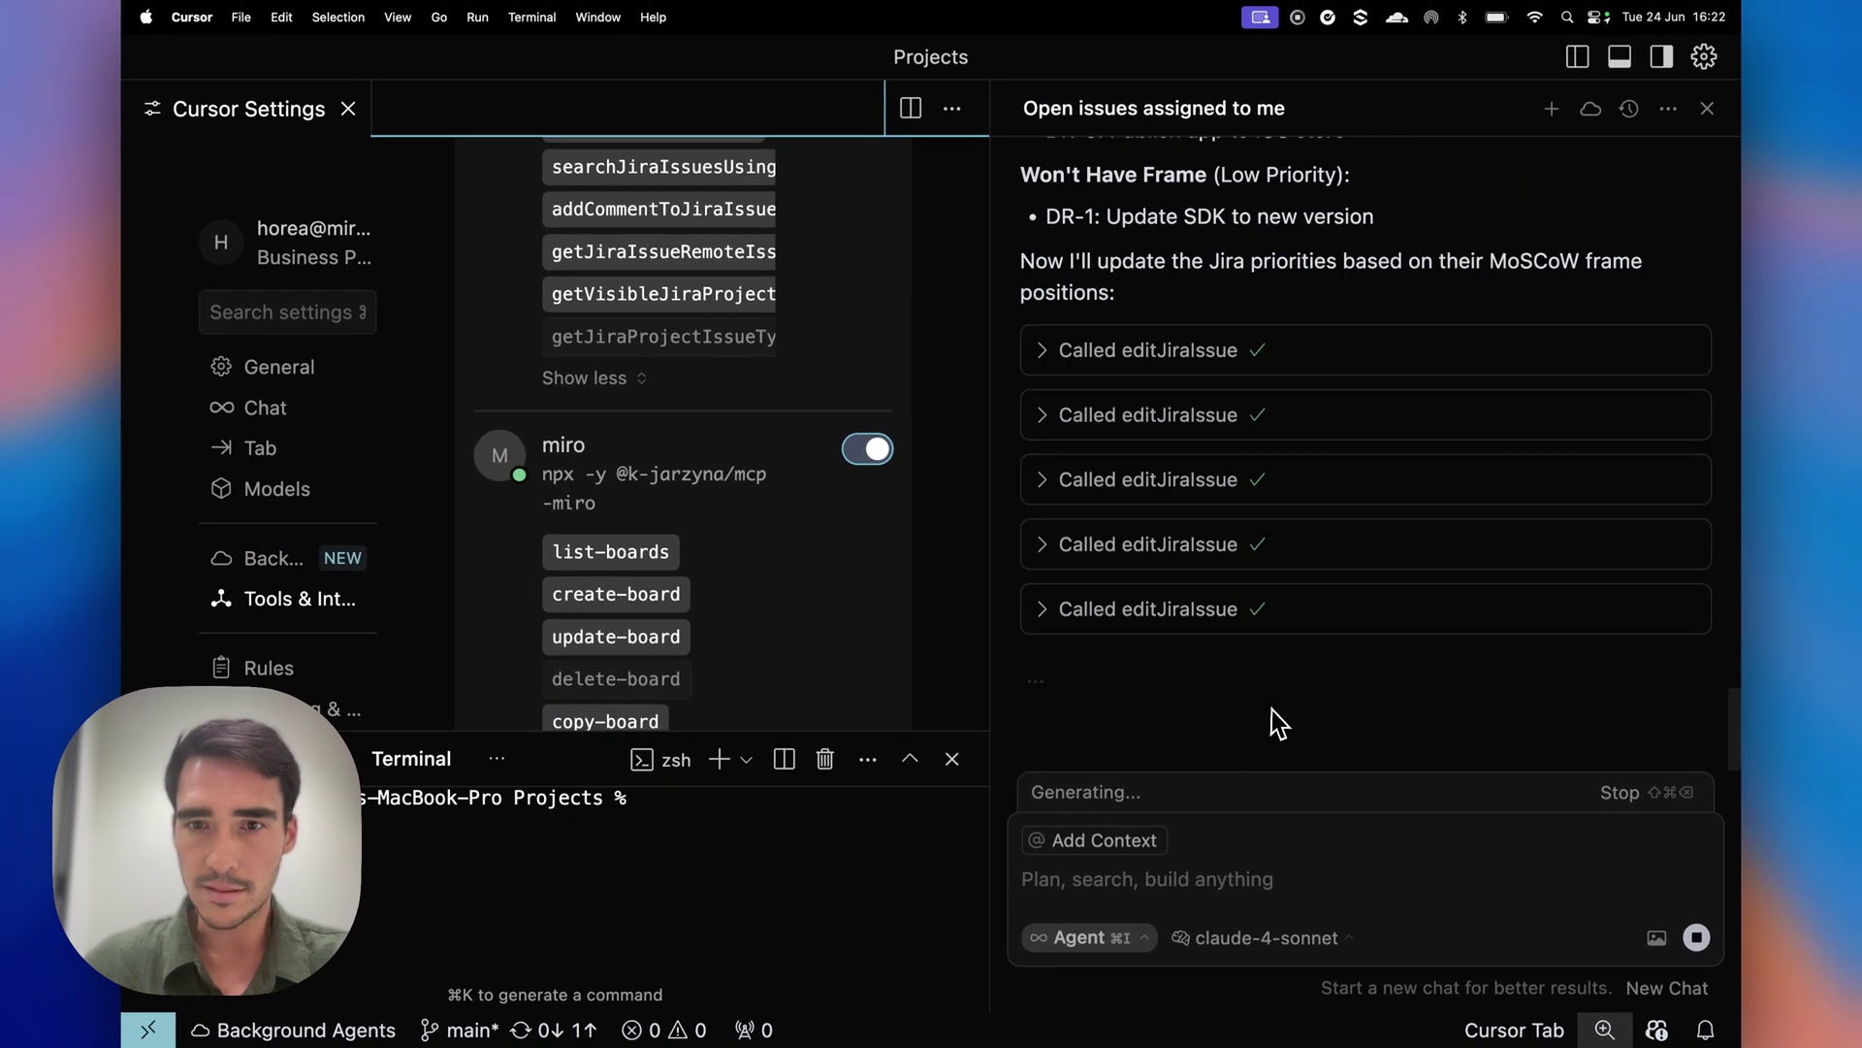
key(super+Return)
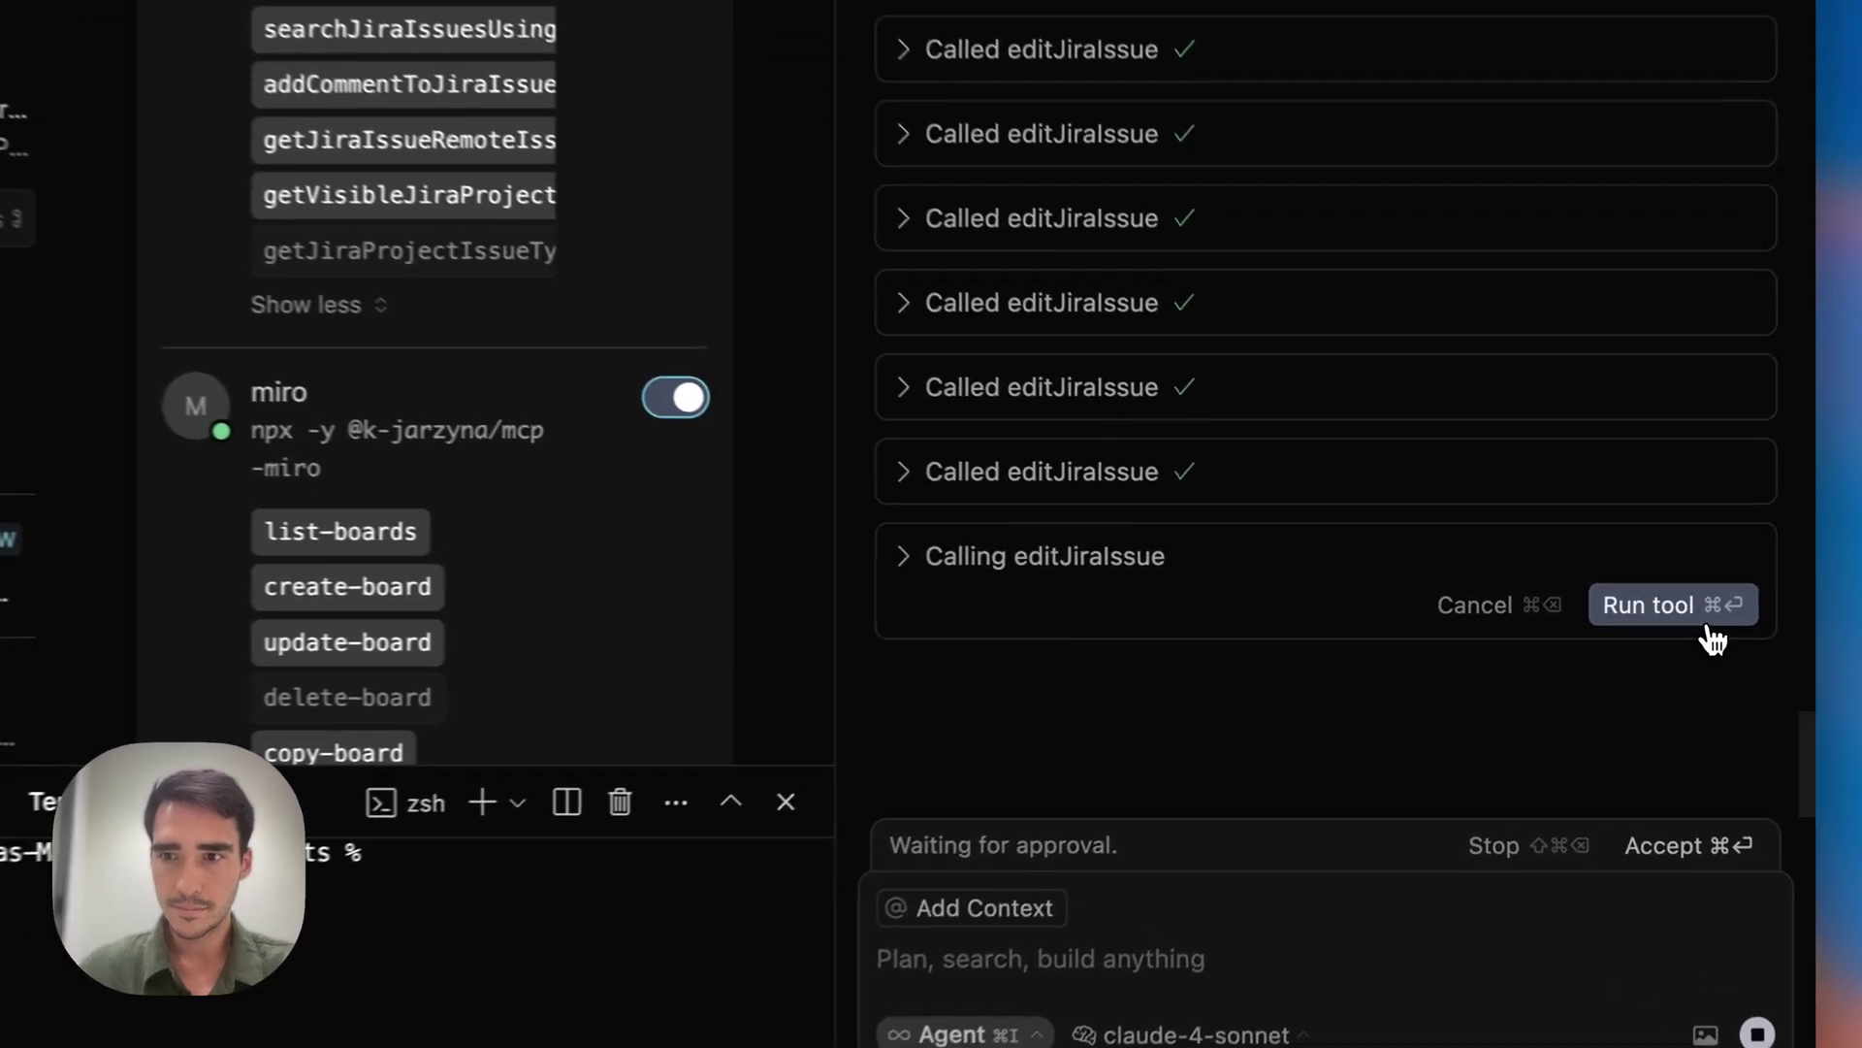
click(1615, 608)
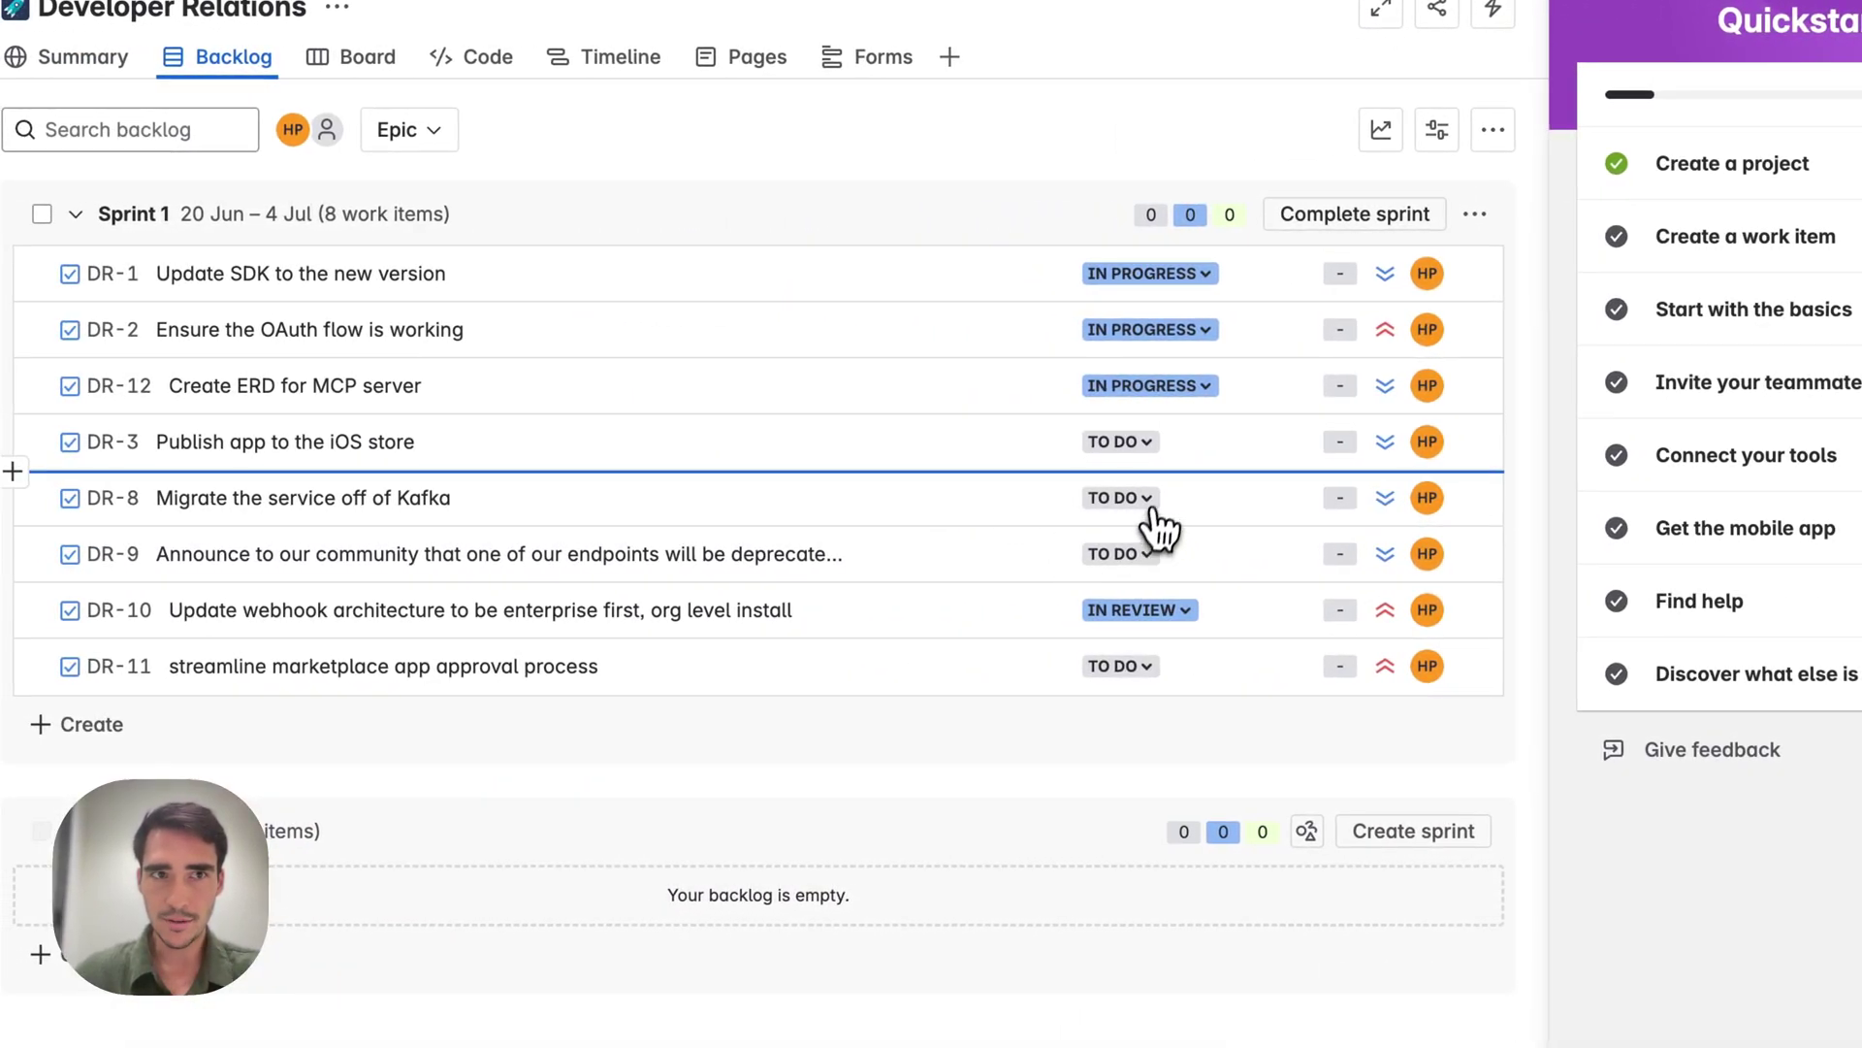
Reload the Jira backlog, compare with the Miro board, and approve the remaining priority edit.
key(super+r)
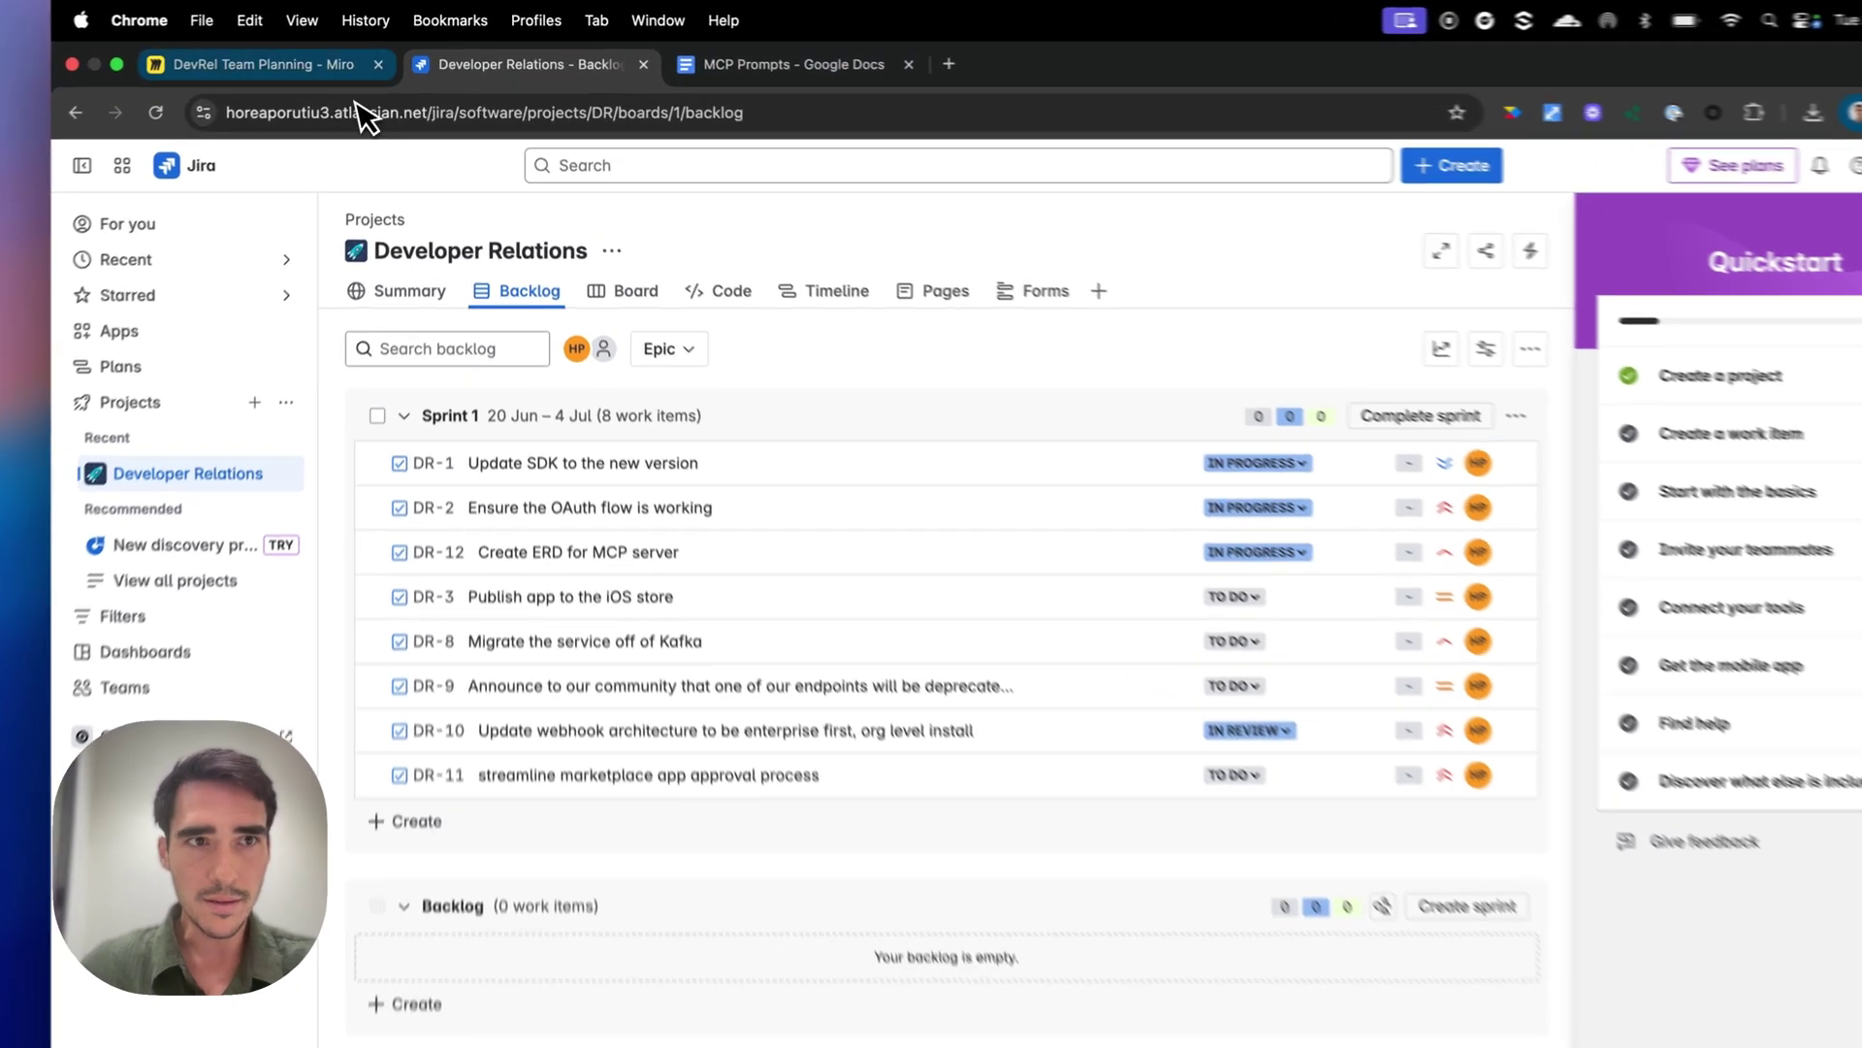
key(ctrl+shift+Tab)
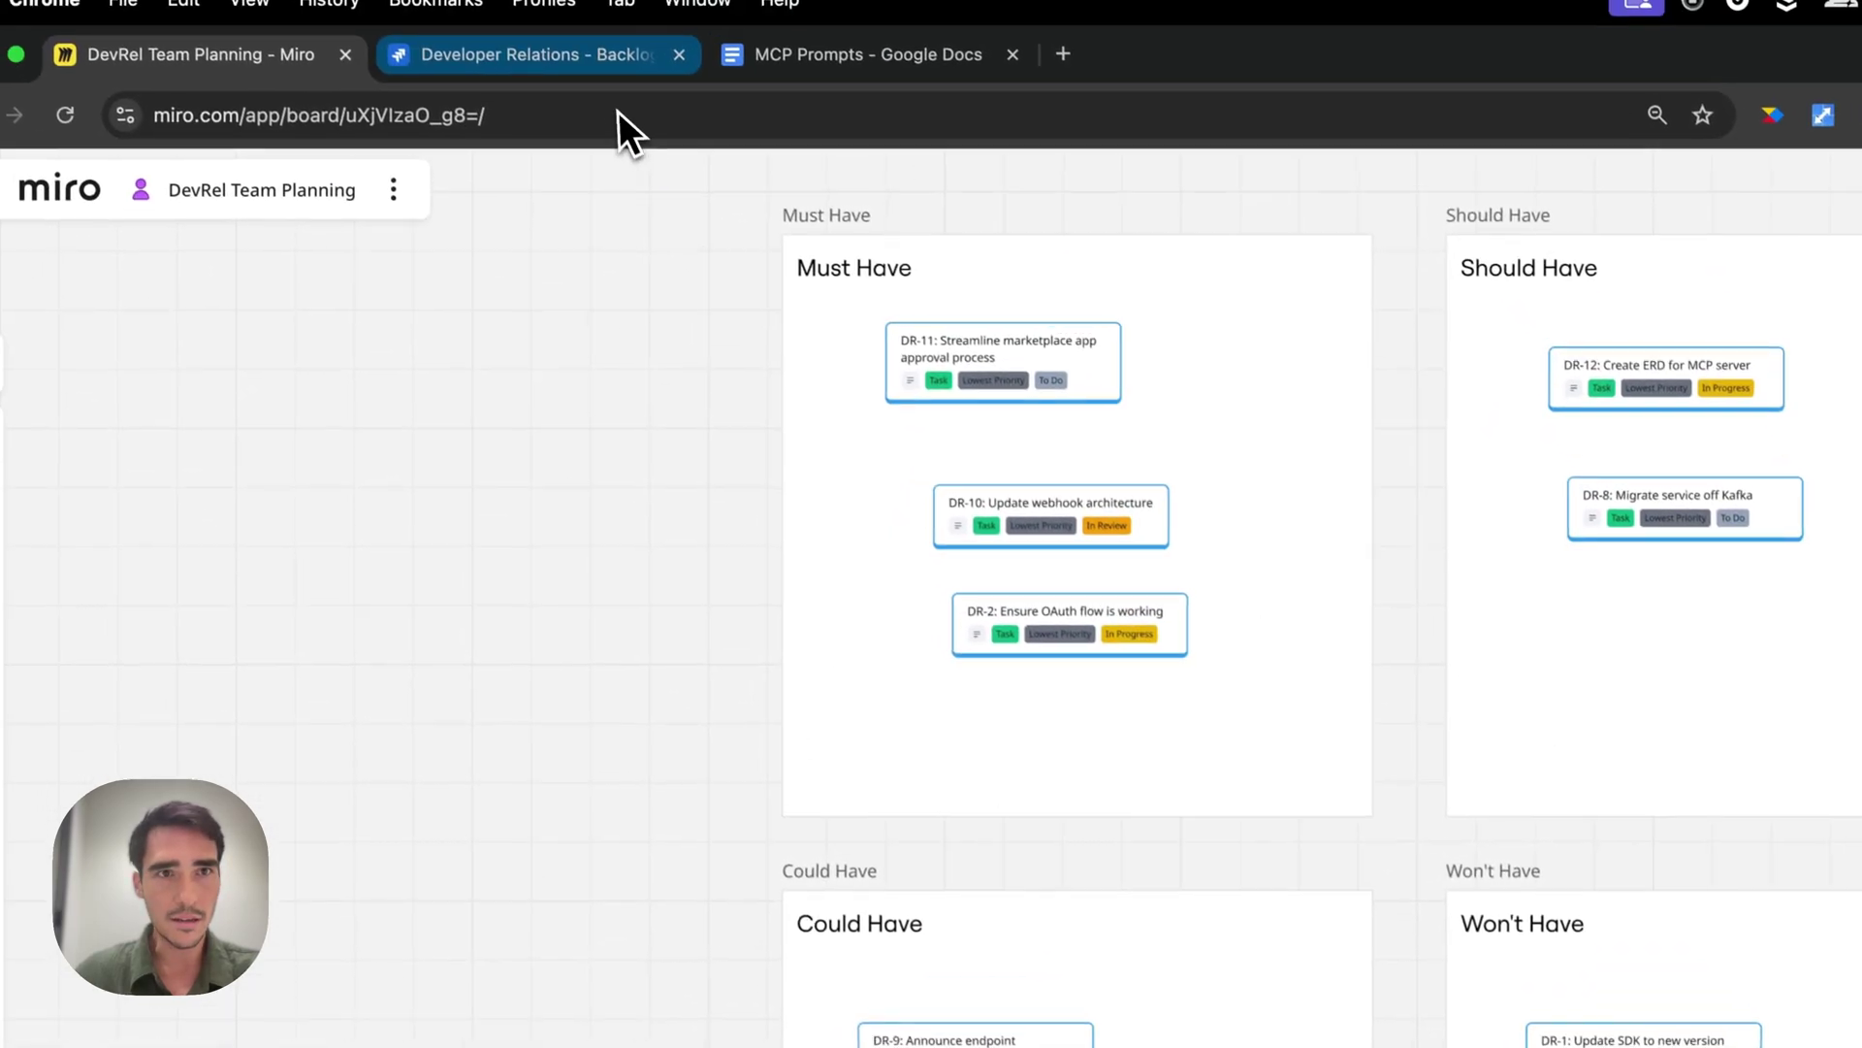
click(582, 73)
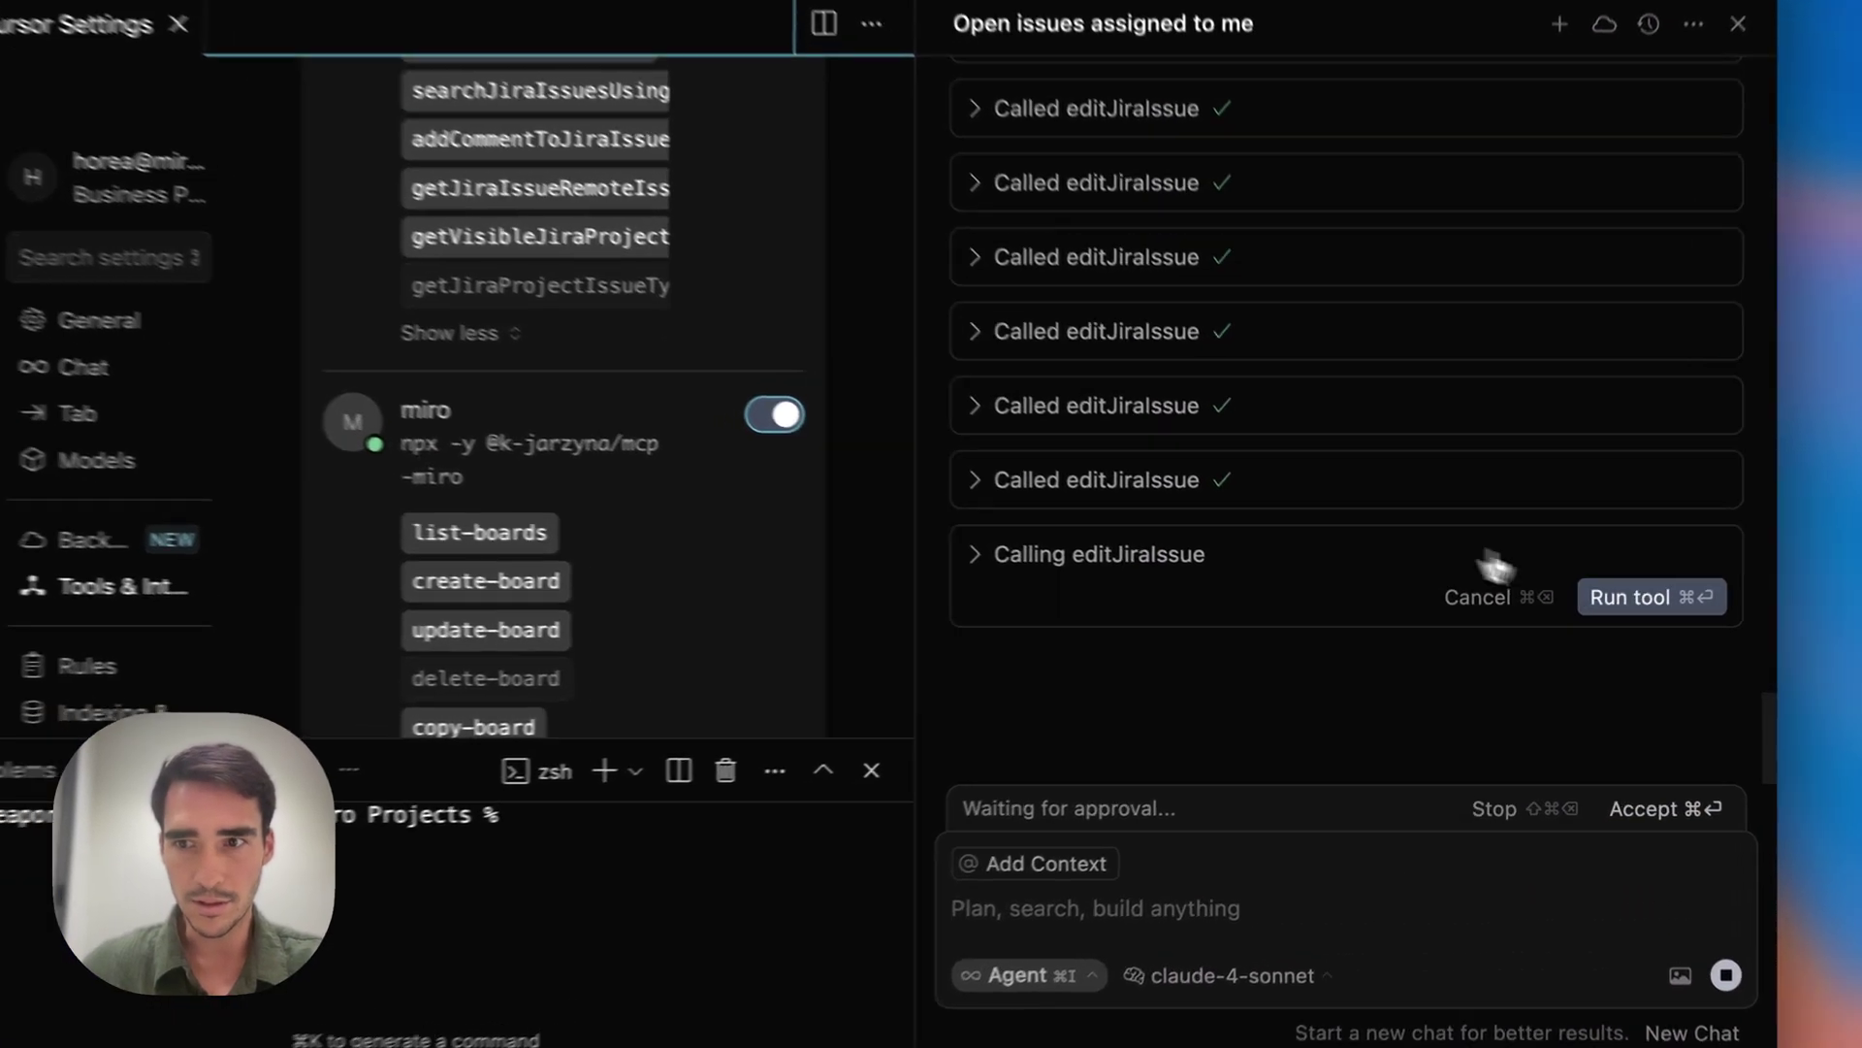
click(1647, 608)
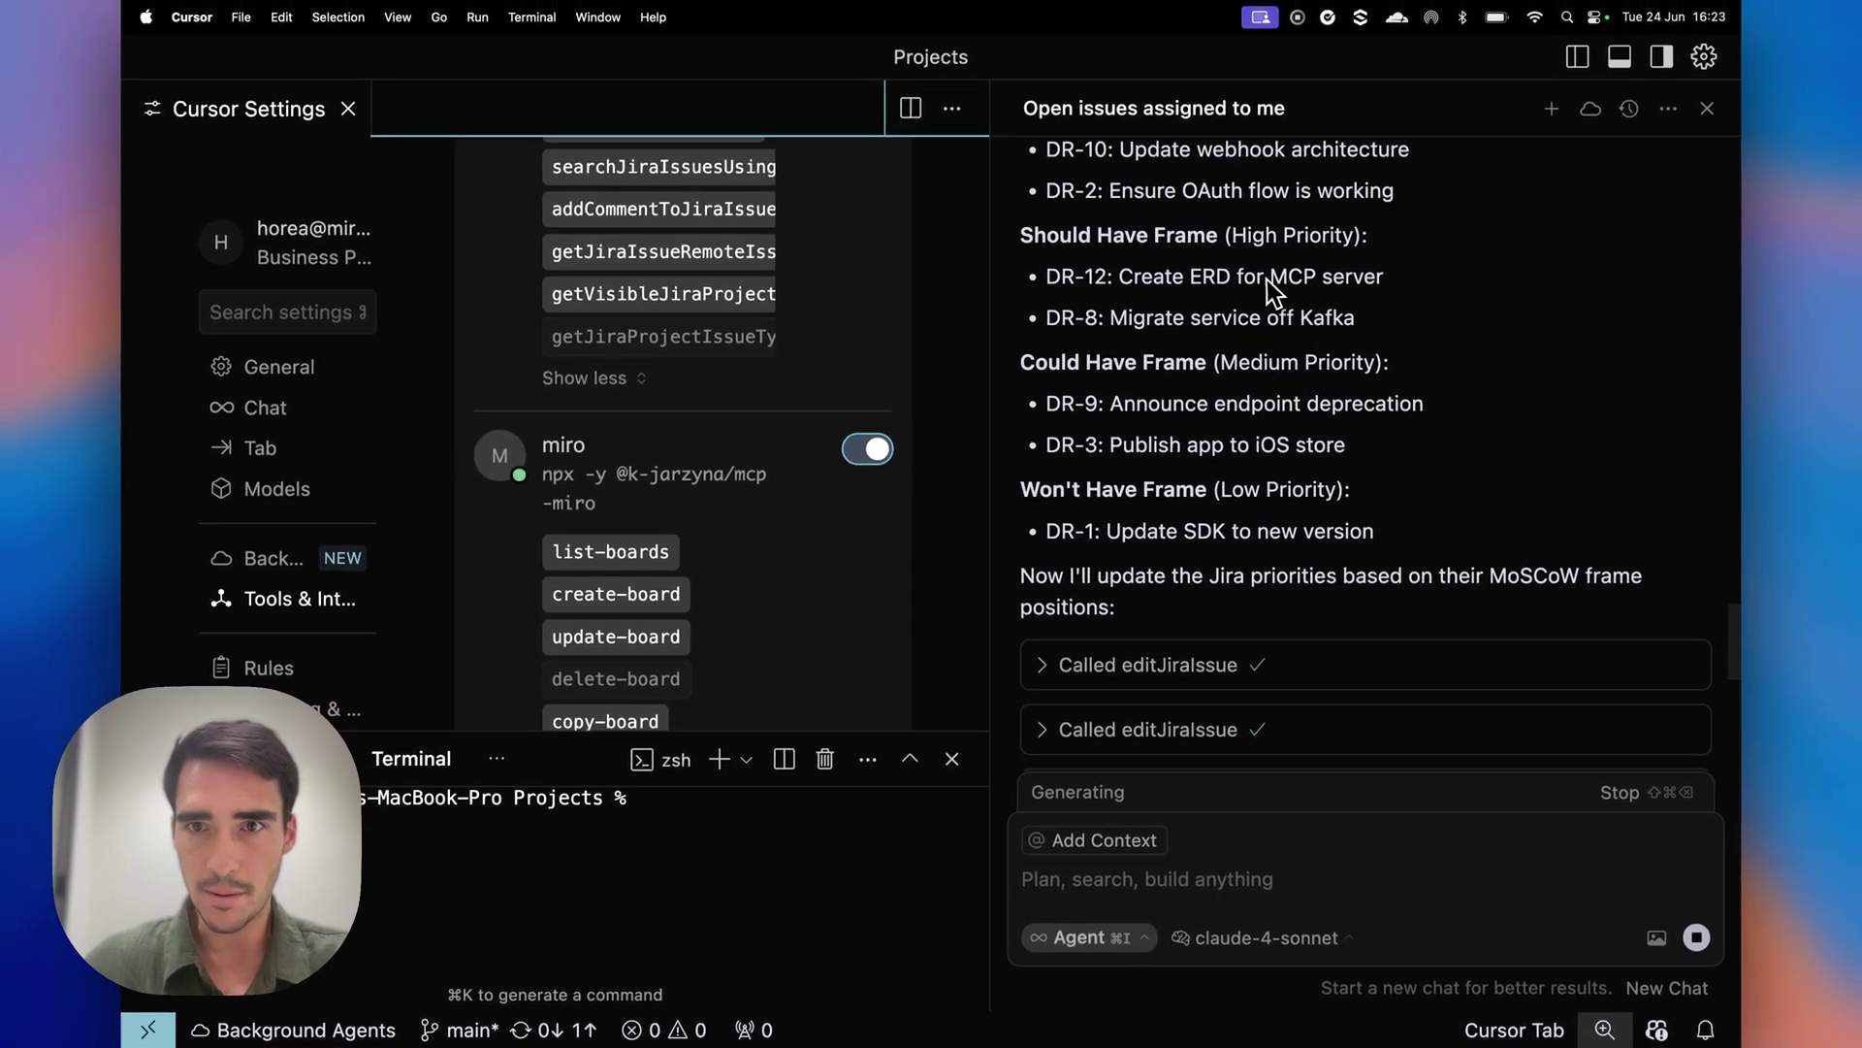
key(ctrl+Left)
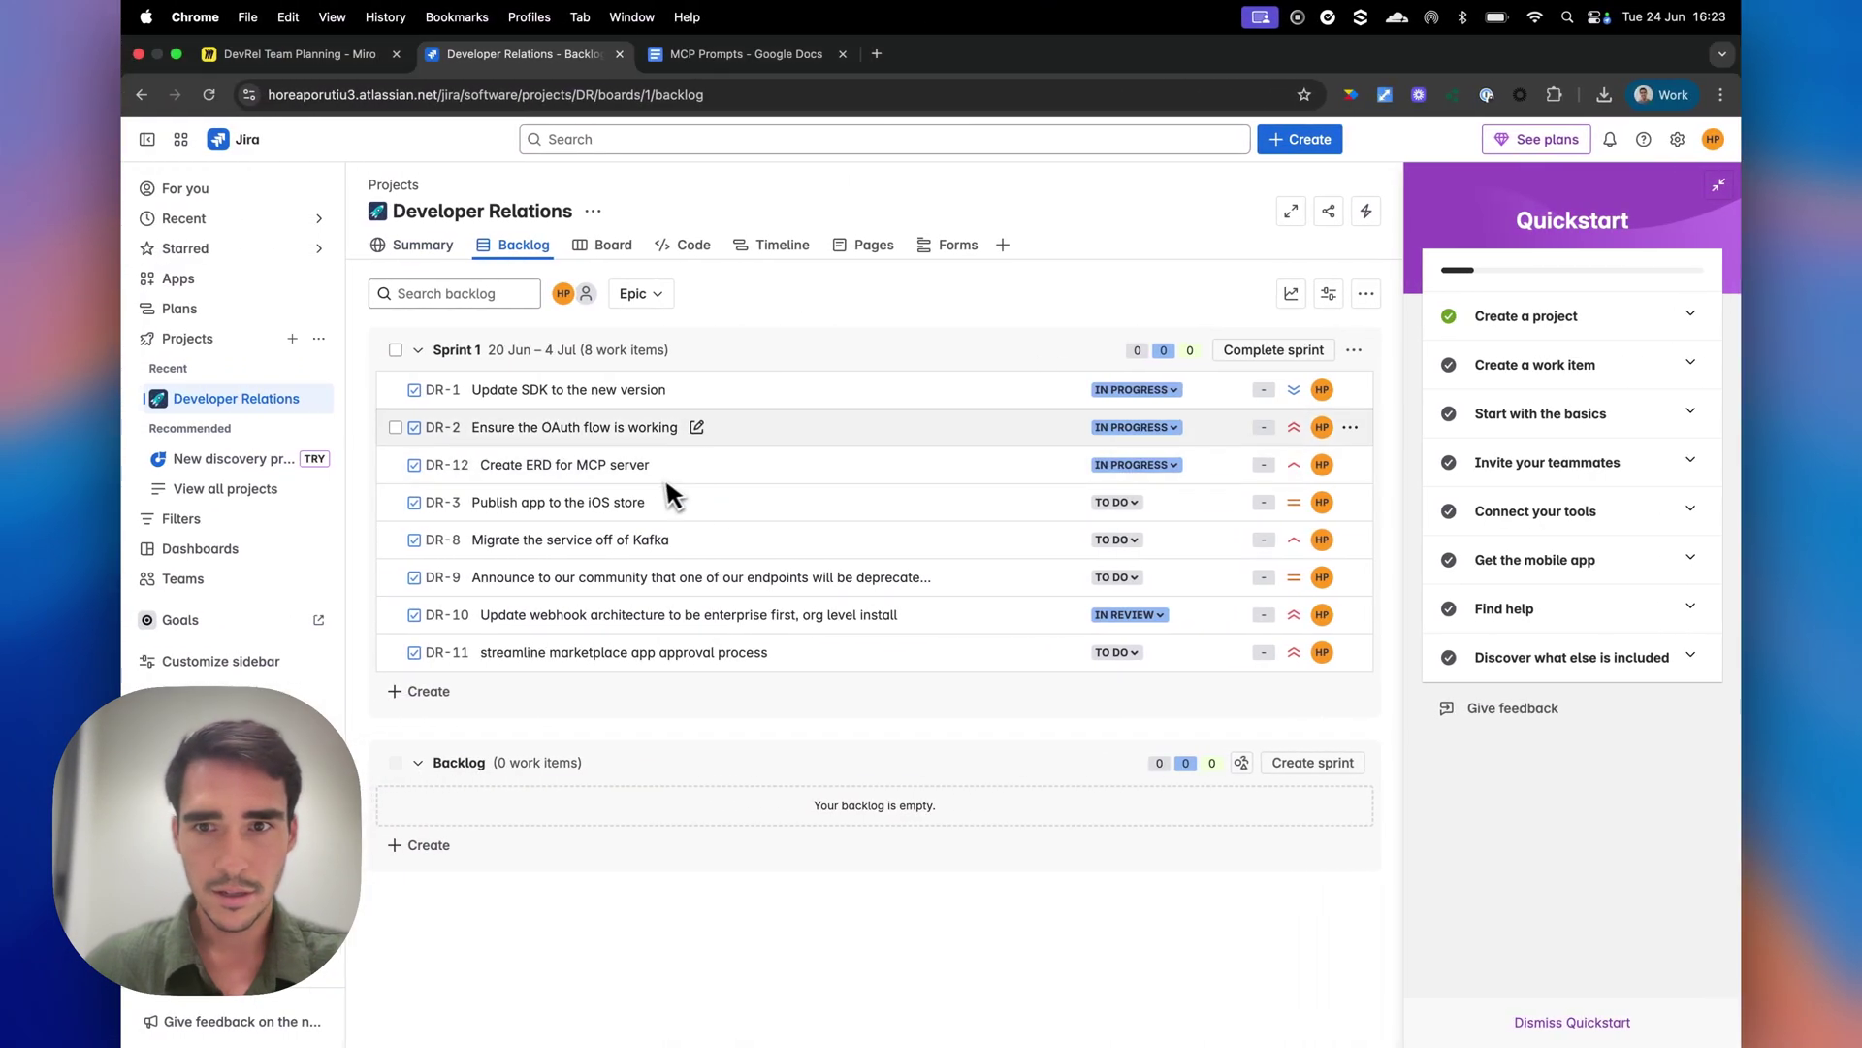
key(ctrl+Right)
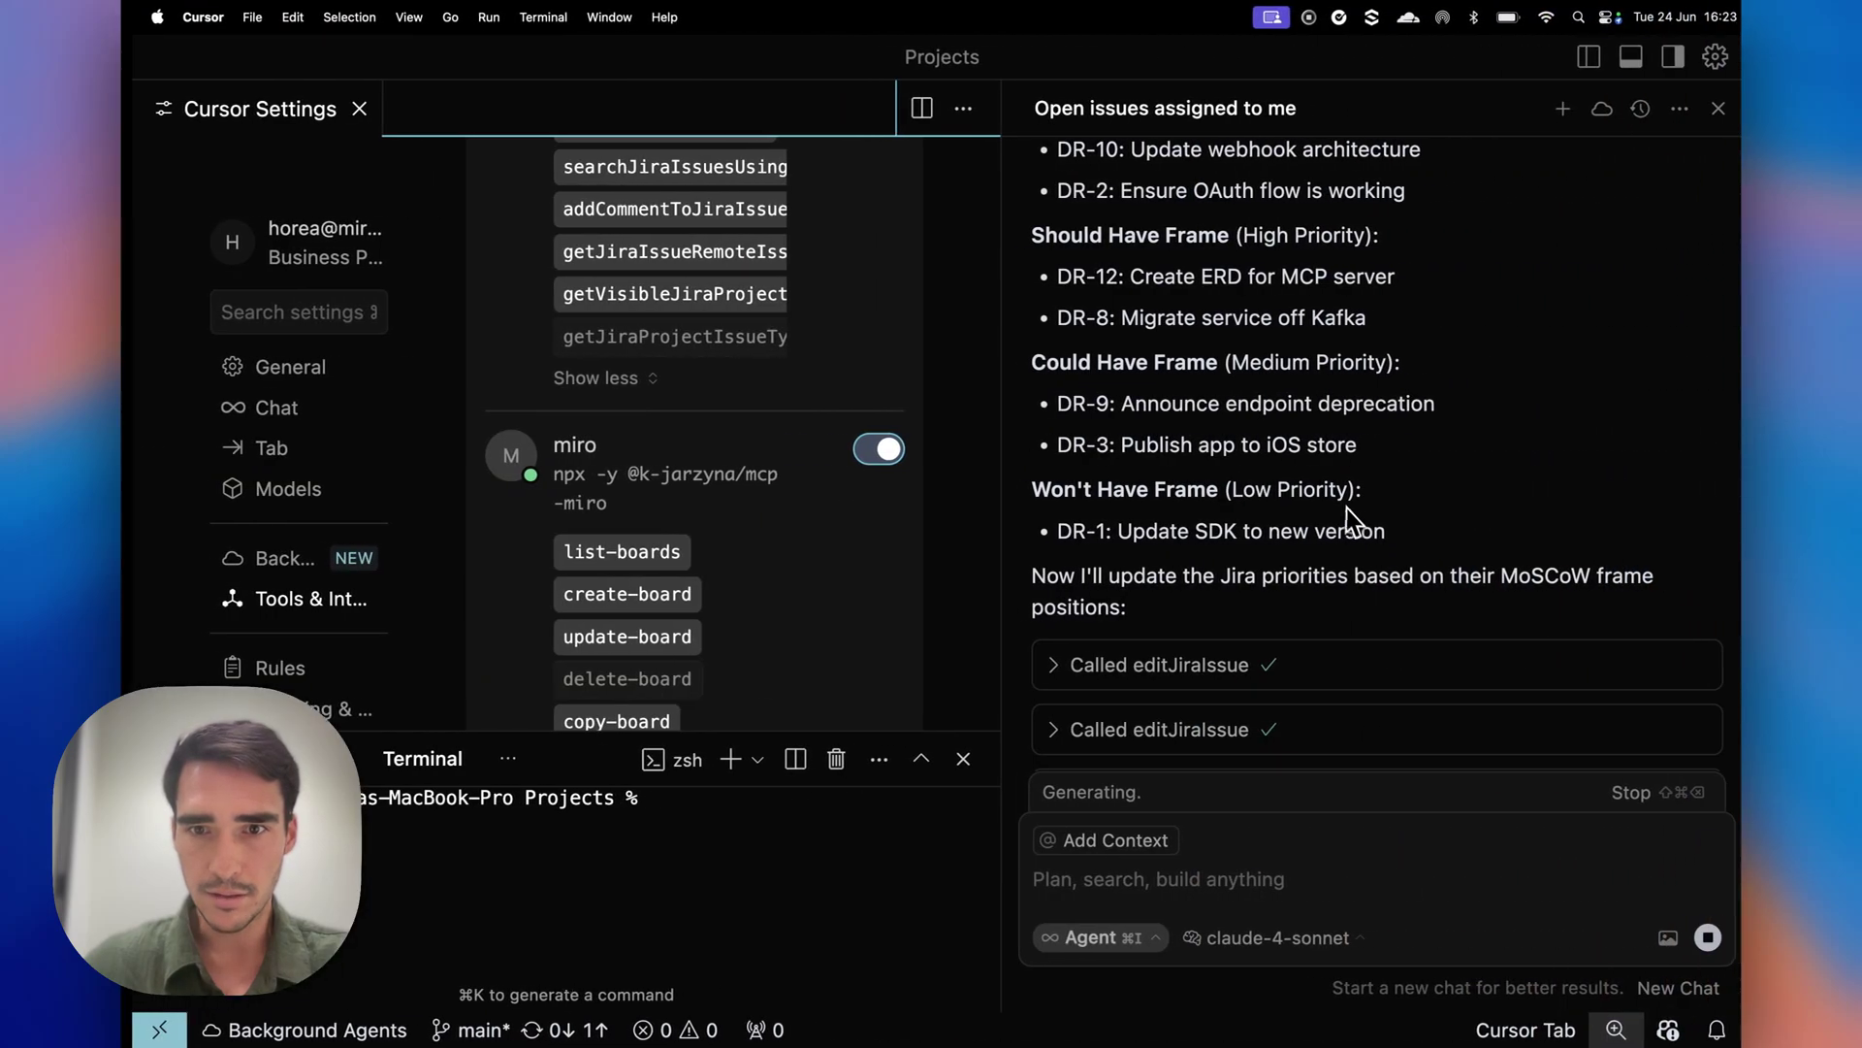